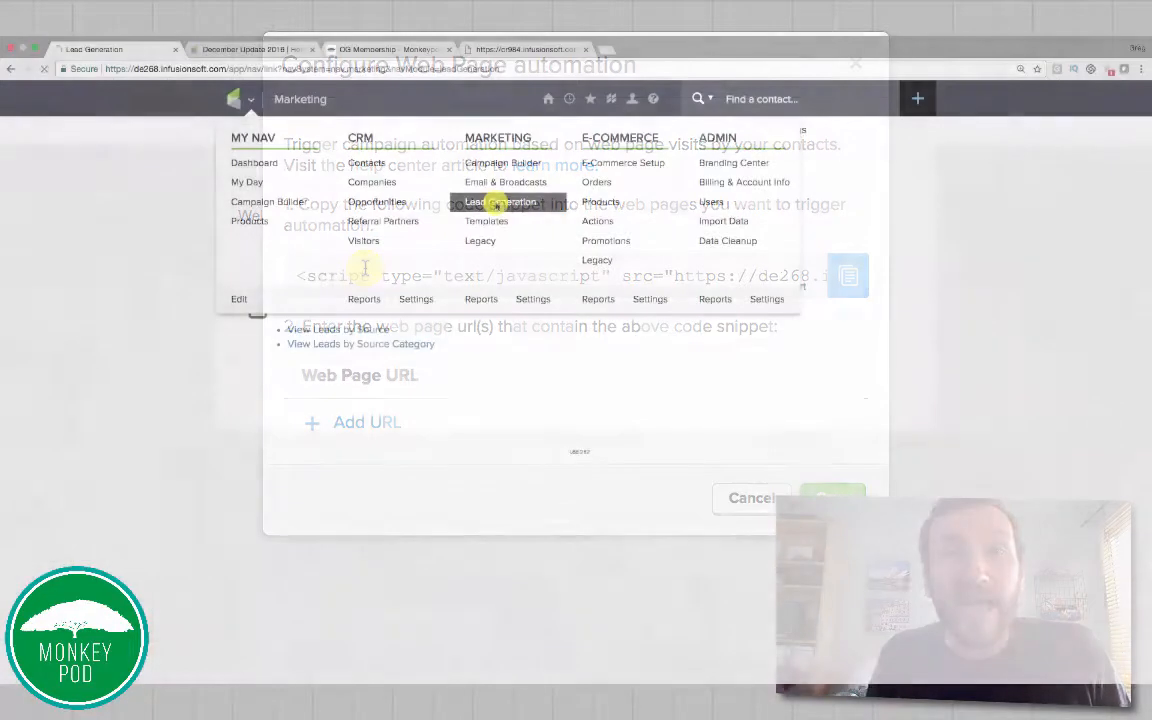
- Go to the Lead Generation section and open the tracking code for websites
left_click(494, 198)
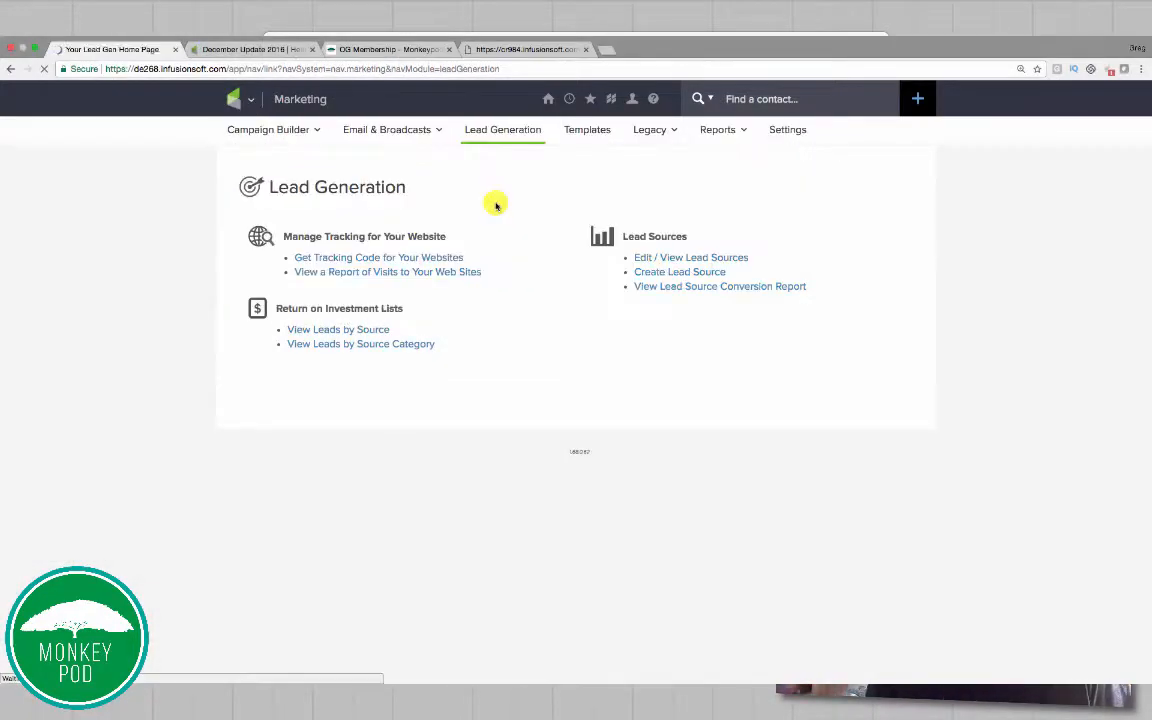
left_click(432, 258)
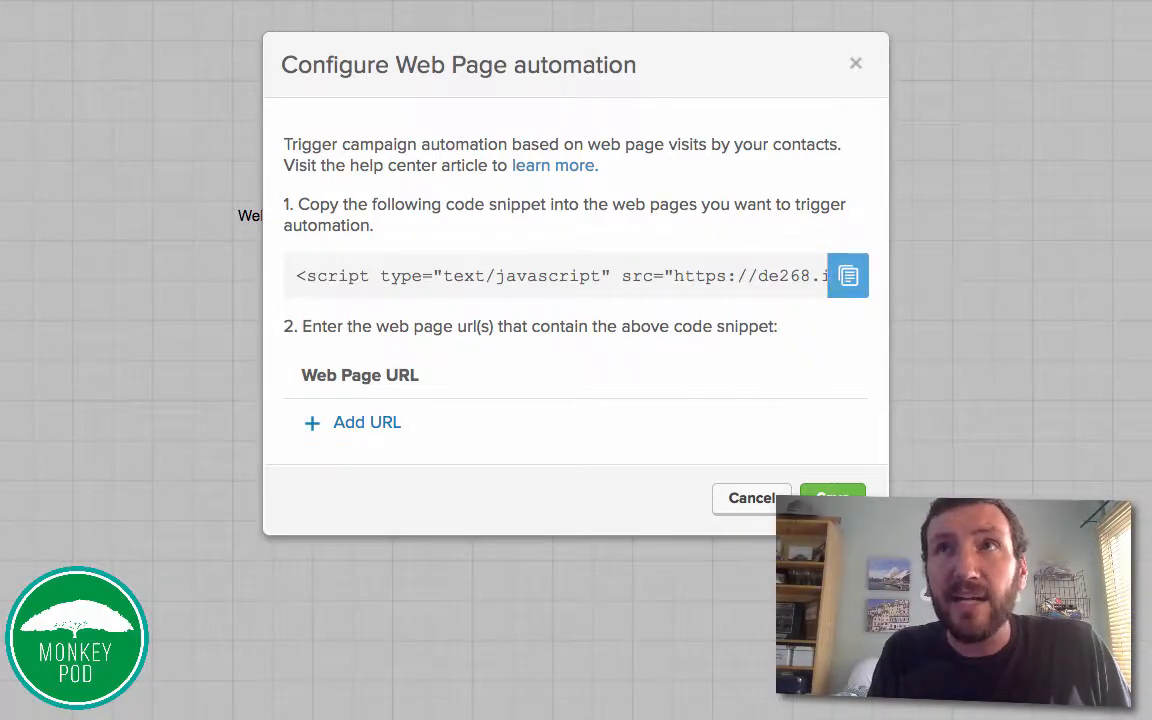
- Copy the web address of the Monkeypod OG order form page
left_click(380, 15)
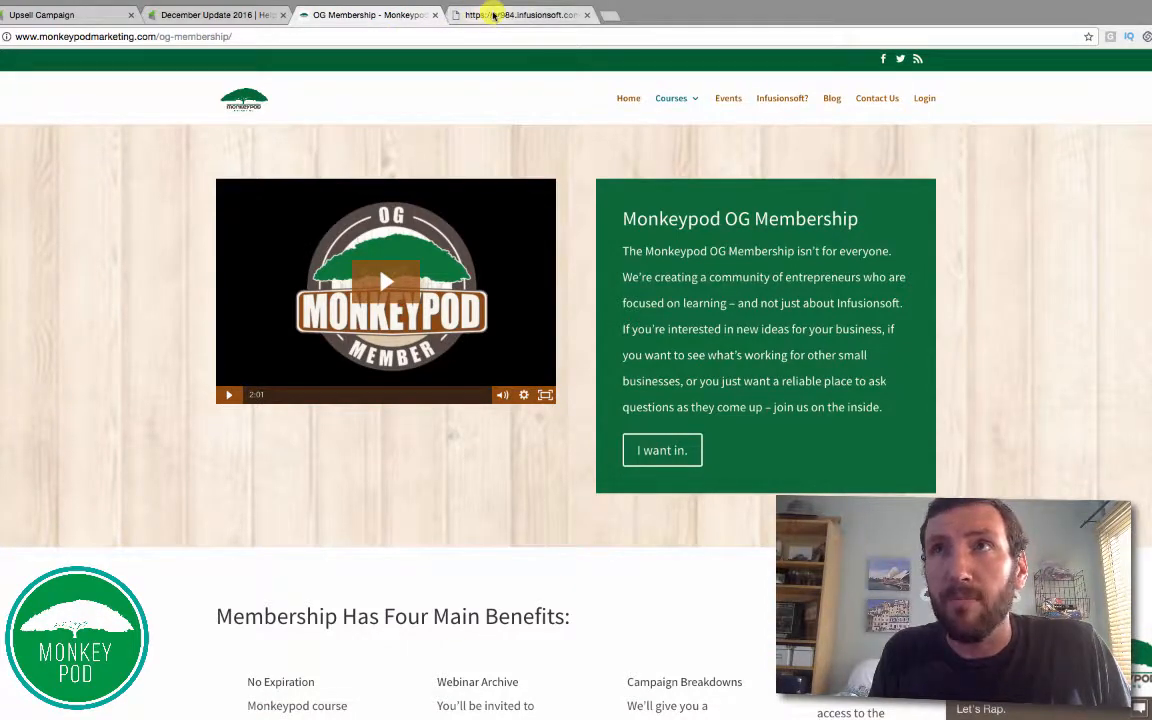
left_click(482, 15)
left_click(470, 37)
key("ctrl+c")
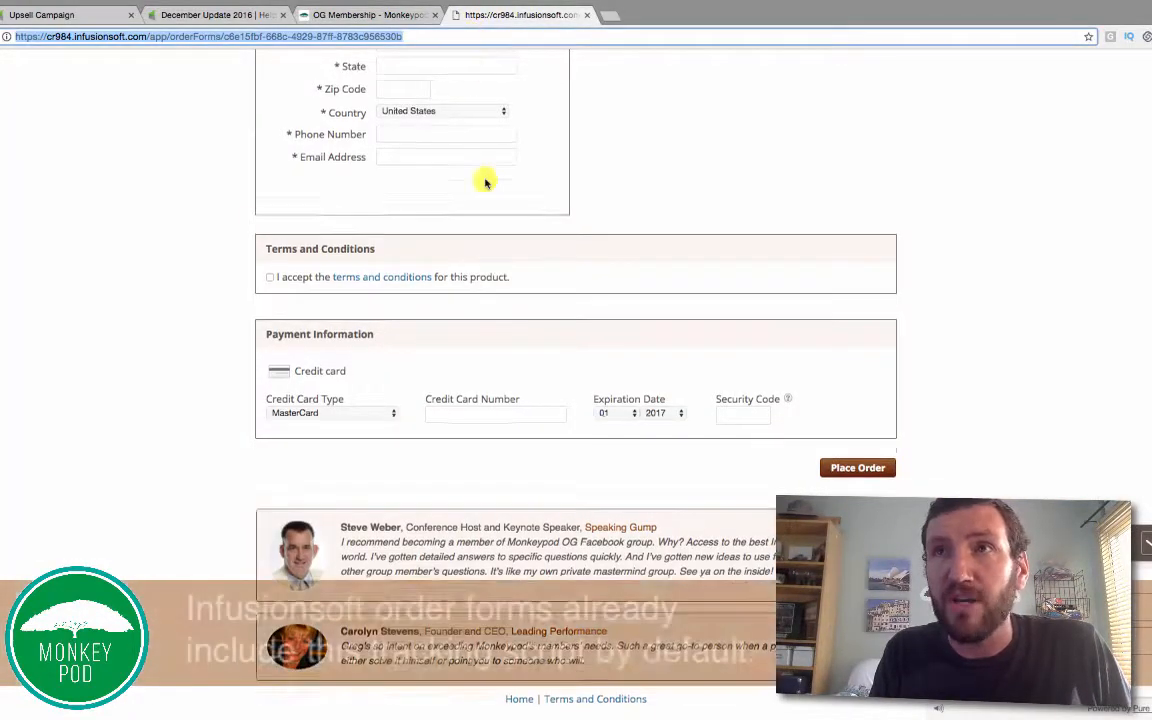
scroll(483, 180, "up", 10)
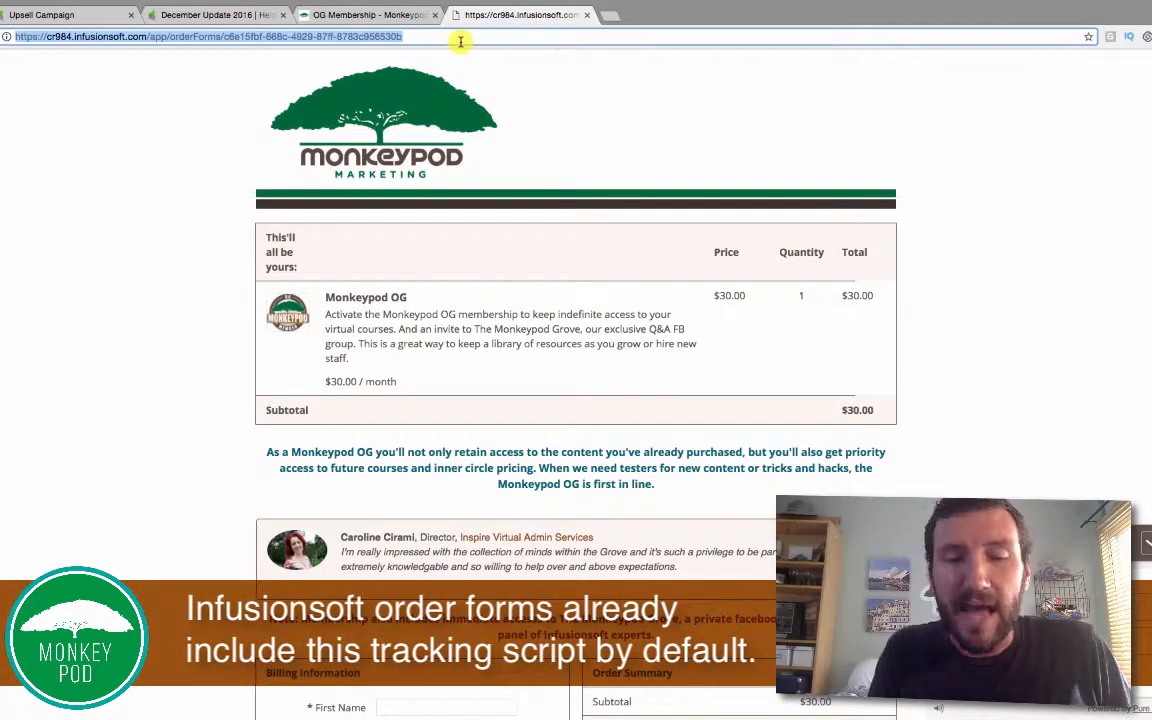
- Add the copied order form address as a URL in the Upsell Campaign's Web Page automation goal and save the configuration
left_click(95, 15)
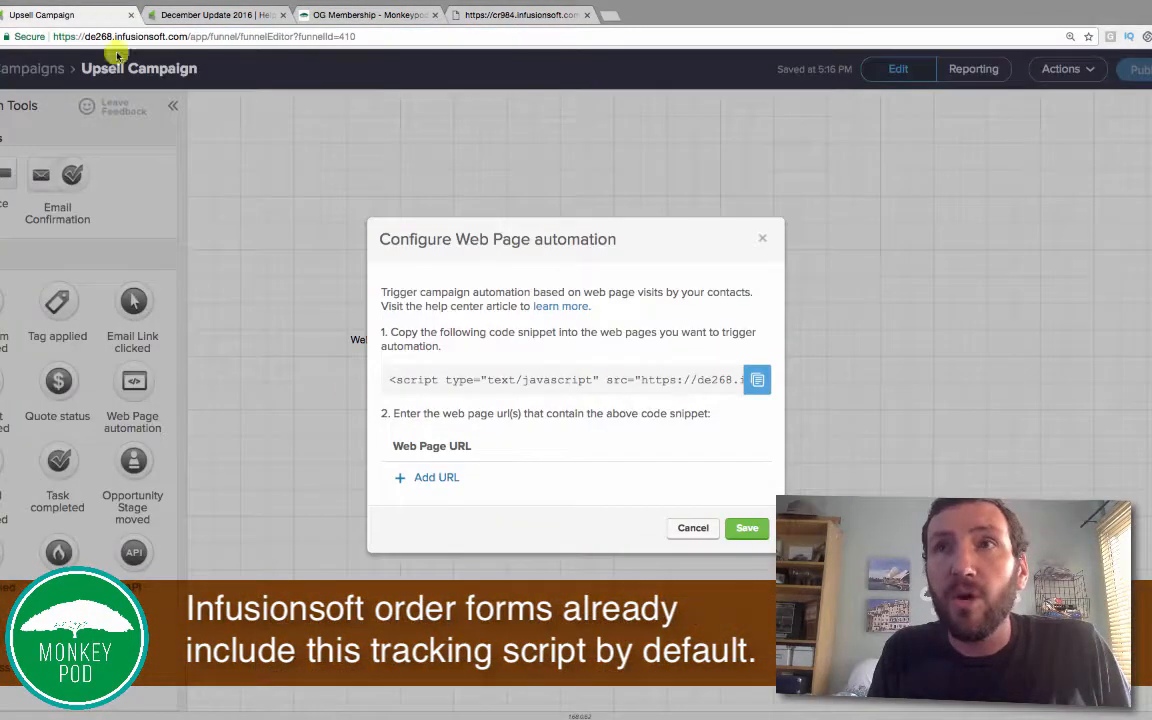
left_click(434, 478)
key("ctrl+v")
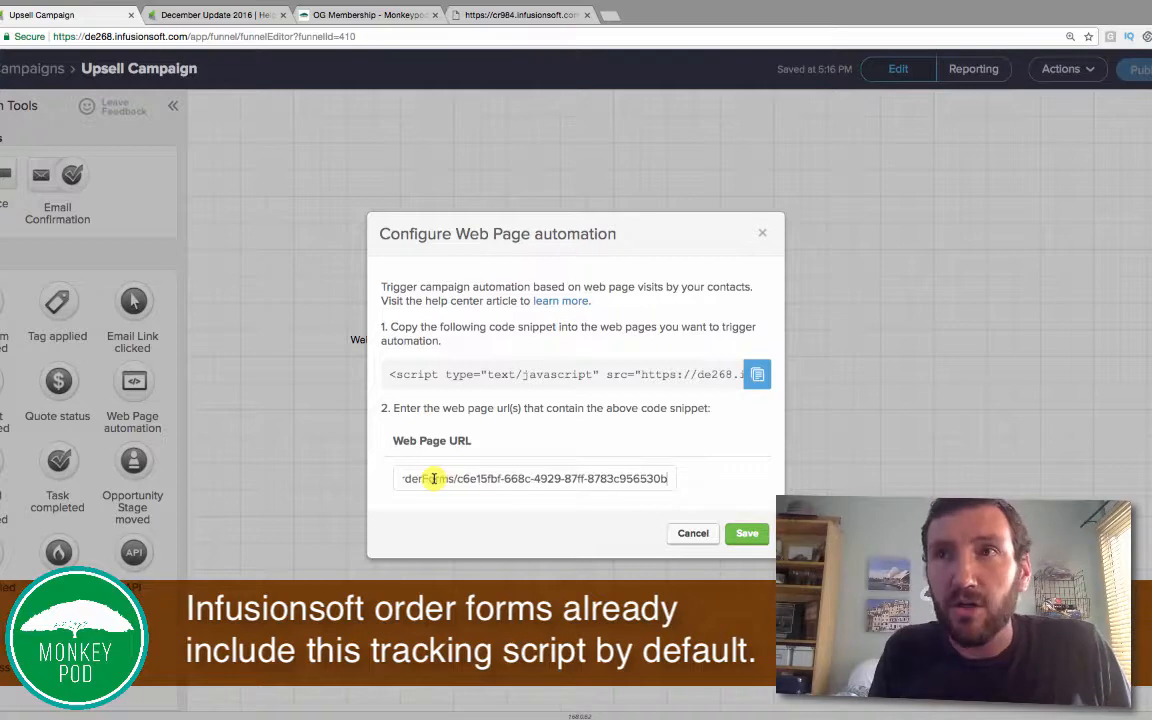
key("Return")
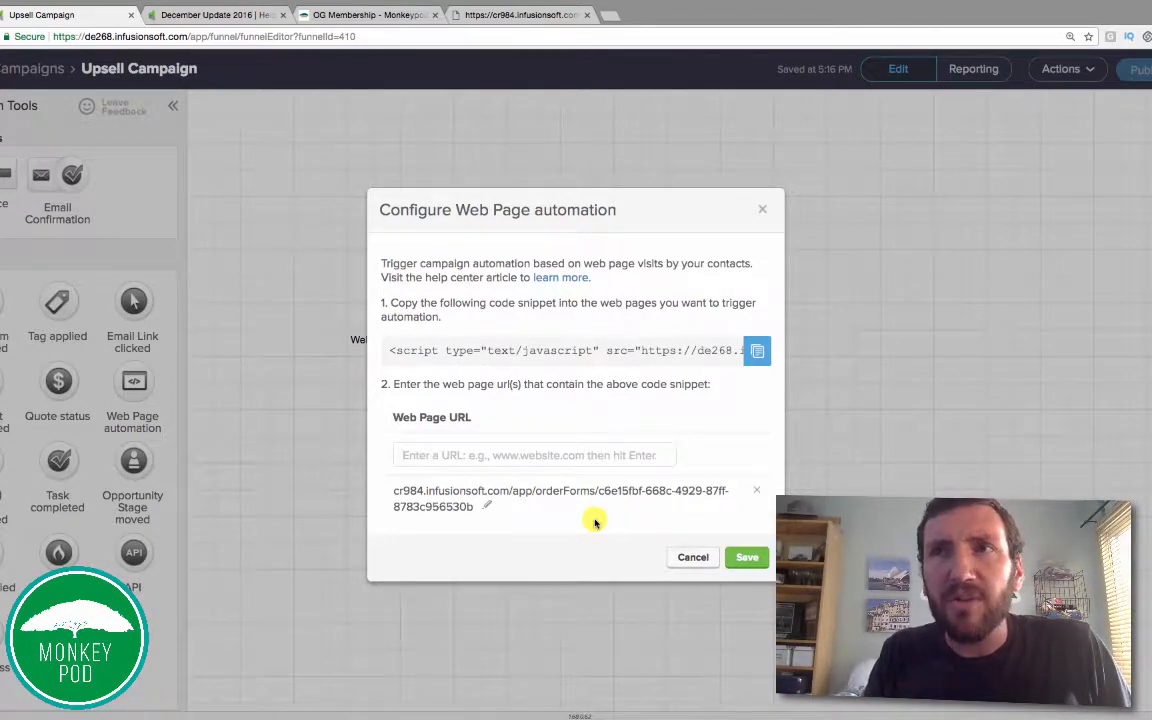
left_click(746, 557)
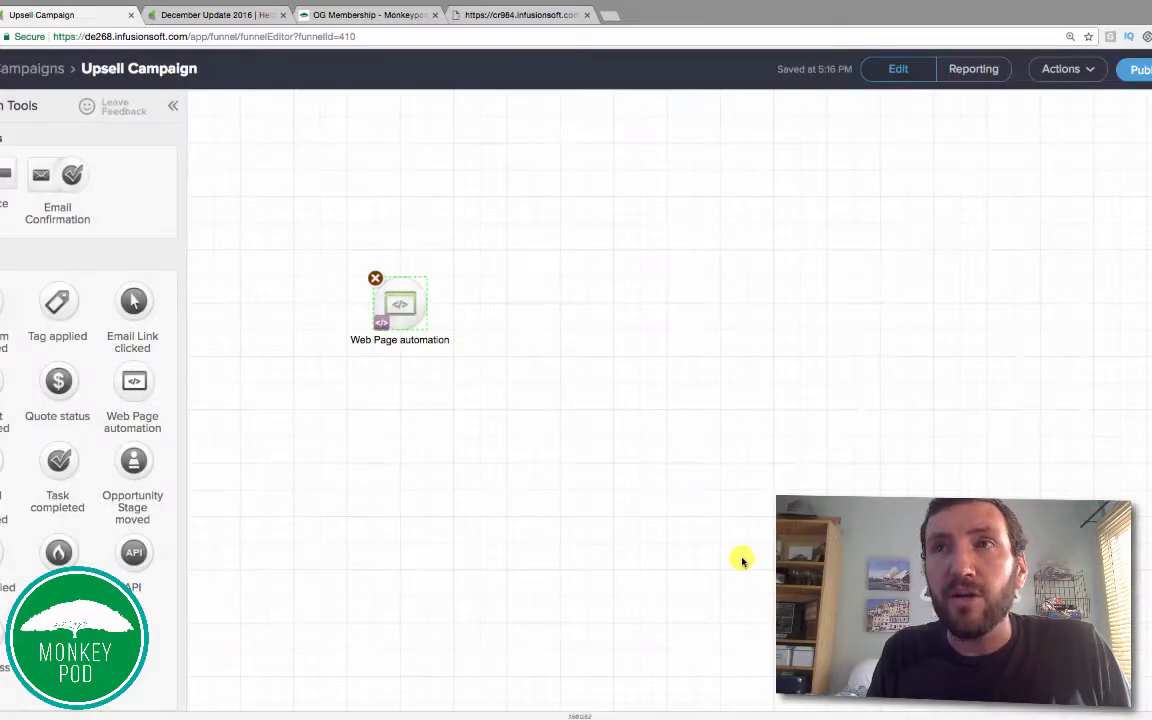
- Rename the Web Page automation goal as "Visits OG Order Form"
double_click(428, 341)
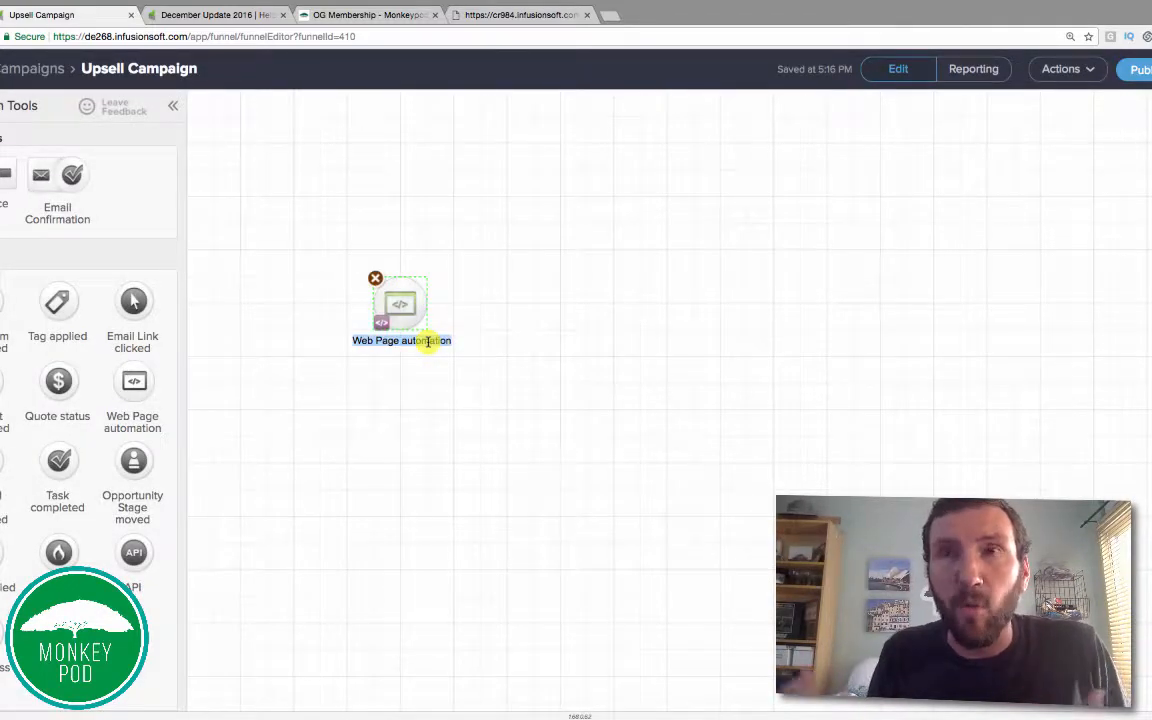
type("Visits")
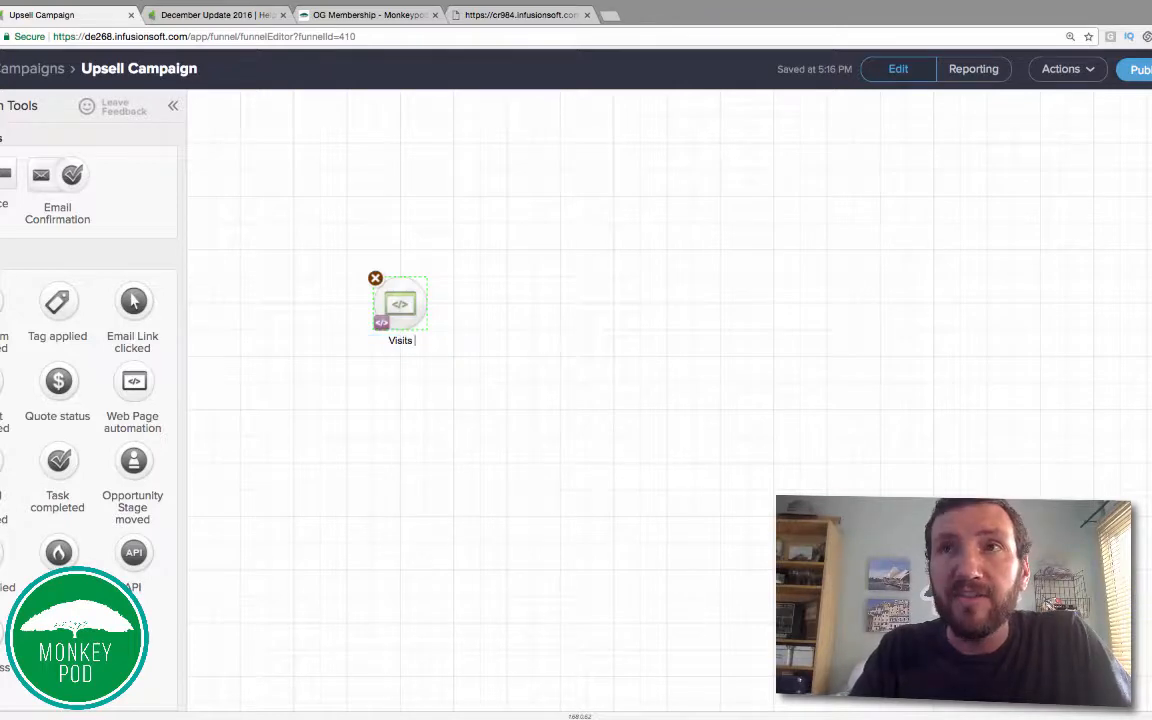
type(" OG Order Form")
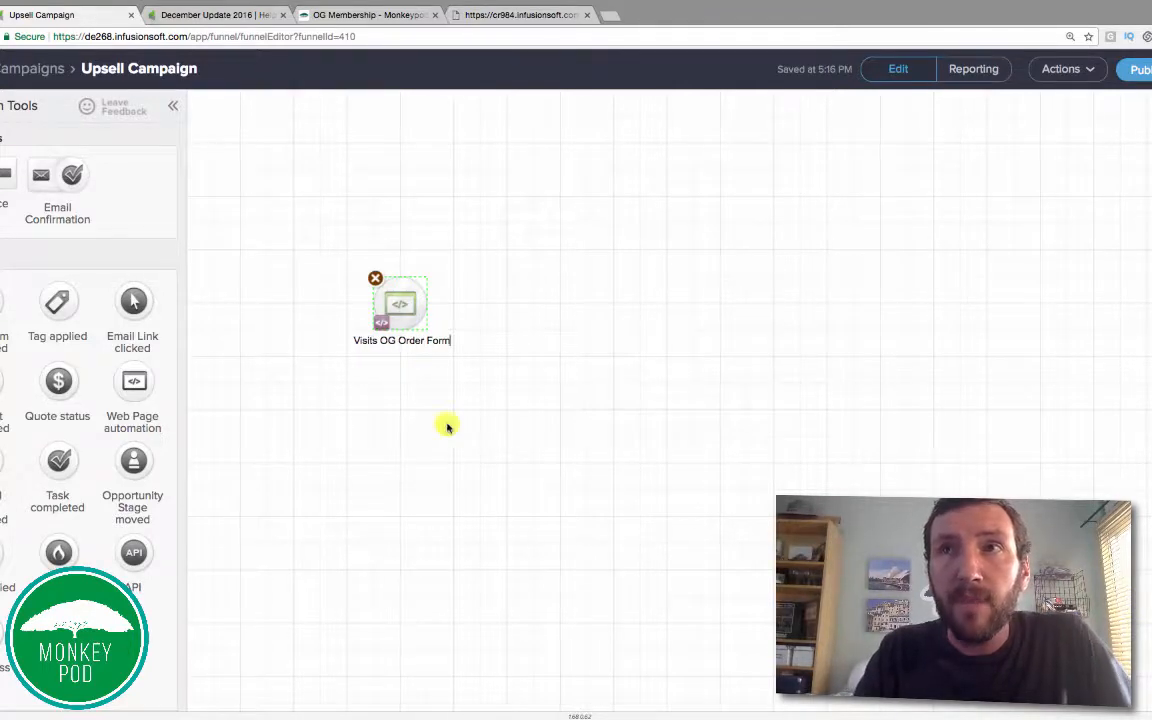
left_click(476, 494)
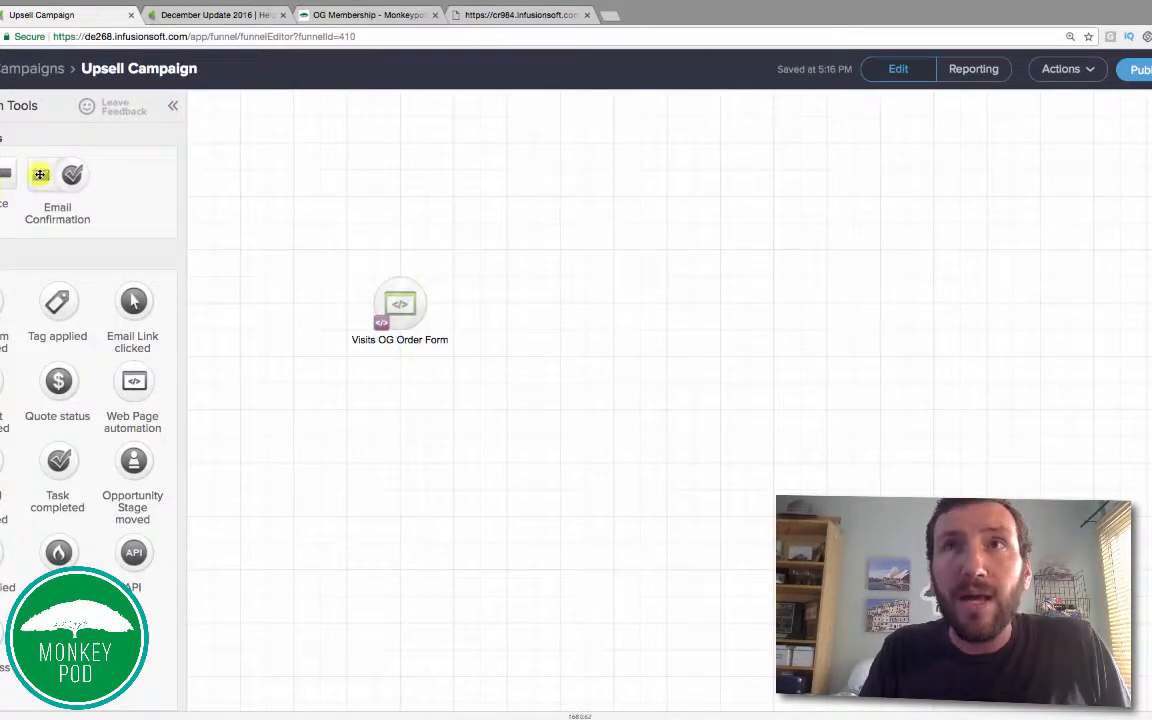
- Add a sequence after the Visits OG Order Form goal, connect the goal to it, and name it "OG Order Follow Up"
left_click_drag(40, 175, 521, 302)
left_click_drag(427, 301, 517, 306)
left_click(517, 337)
type("OG ")
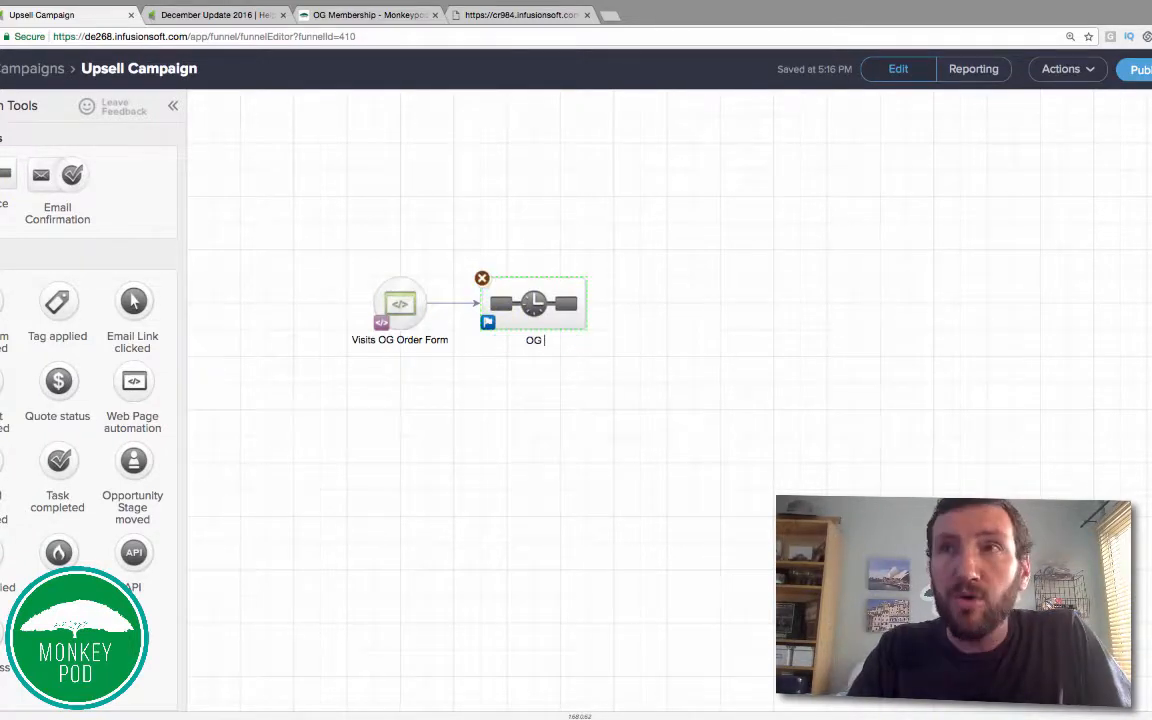
type("Order Follow Up")
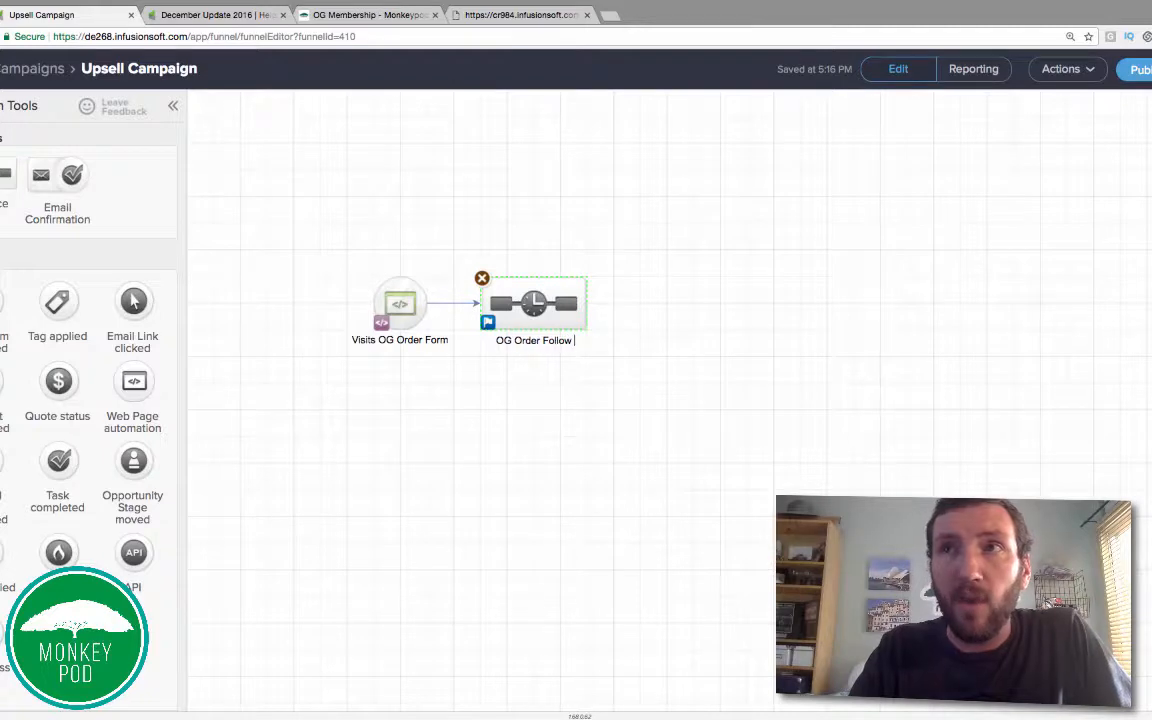
left_click(536, 416)
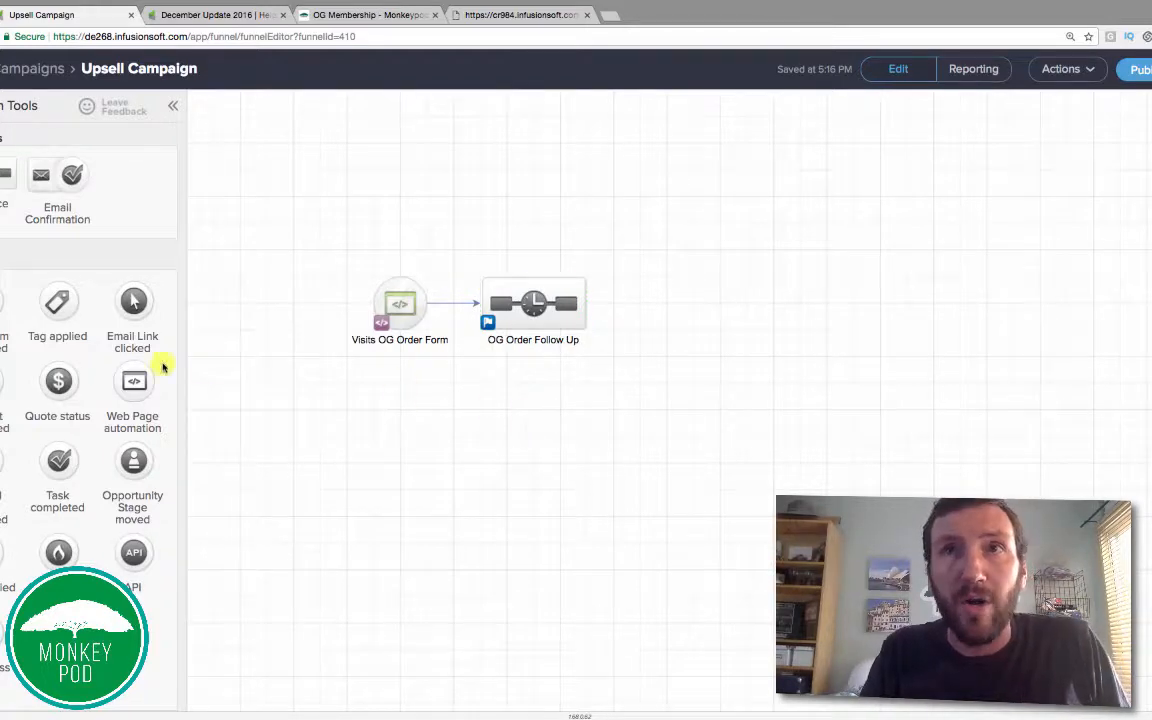
left_click_drag(466, 261, 602, 373)
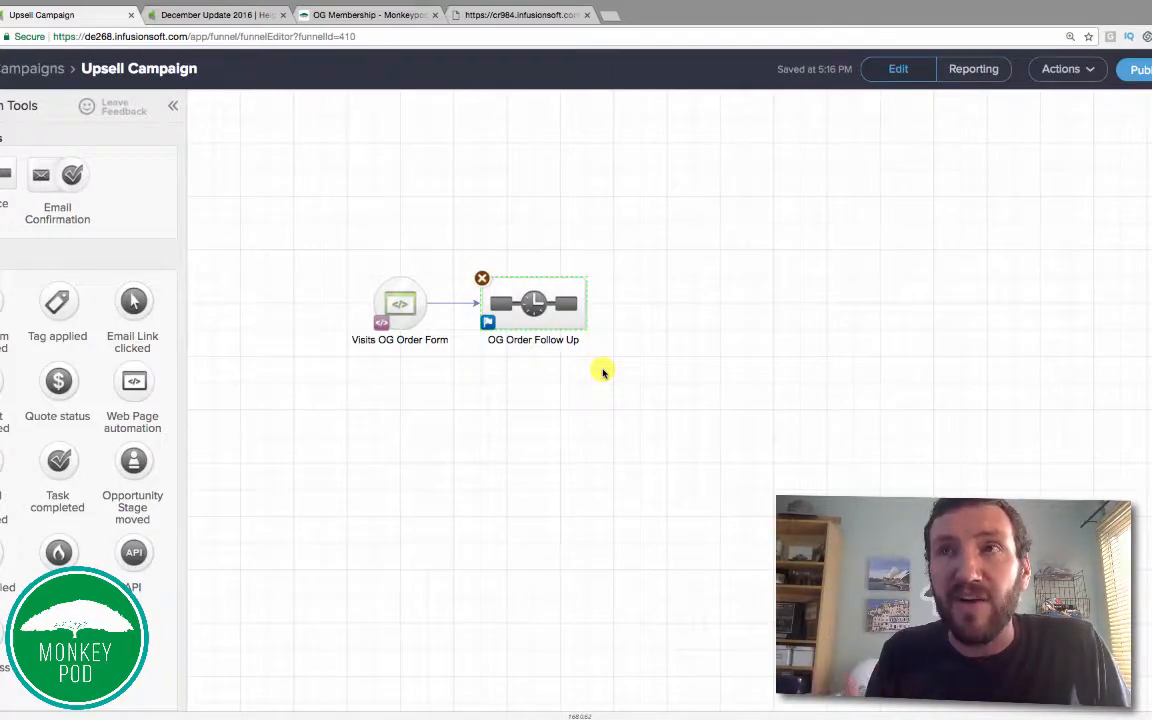
left_click(577, 377)
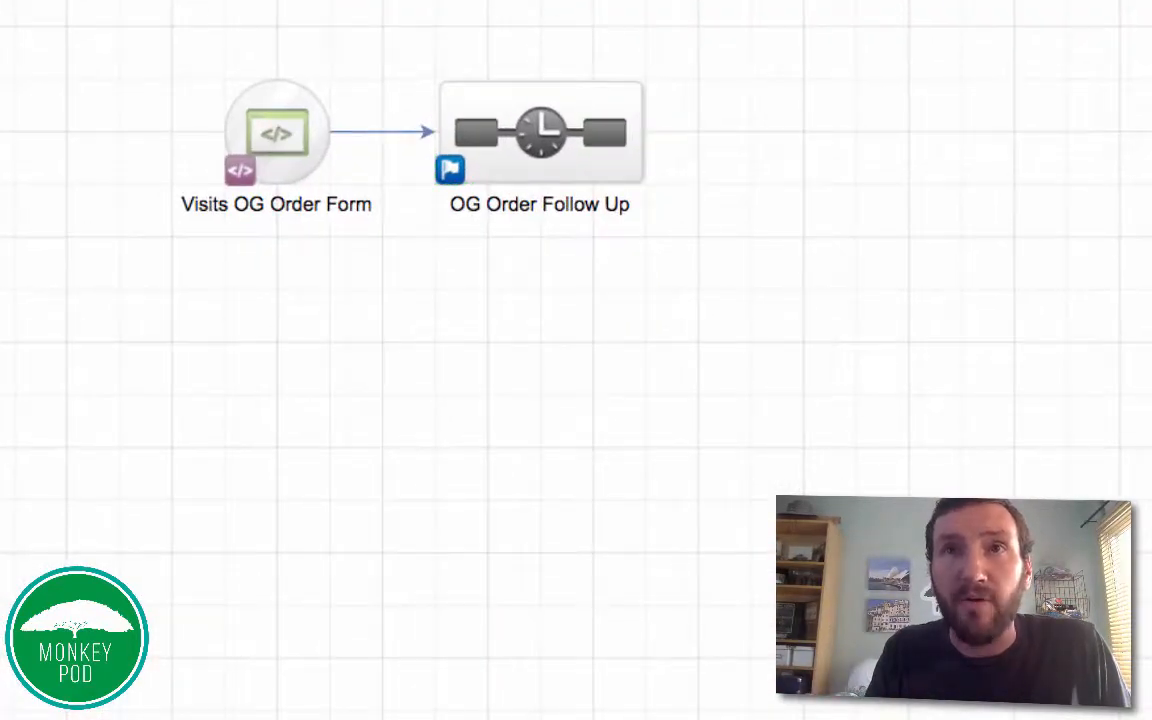
- Add a Product purchased goal after the OG Order Follow Up sequence and connect the sequence to it
left_click_drag(536, 216, 779, 116)
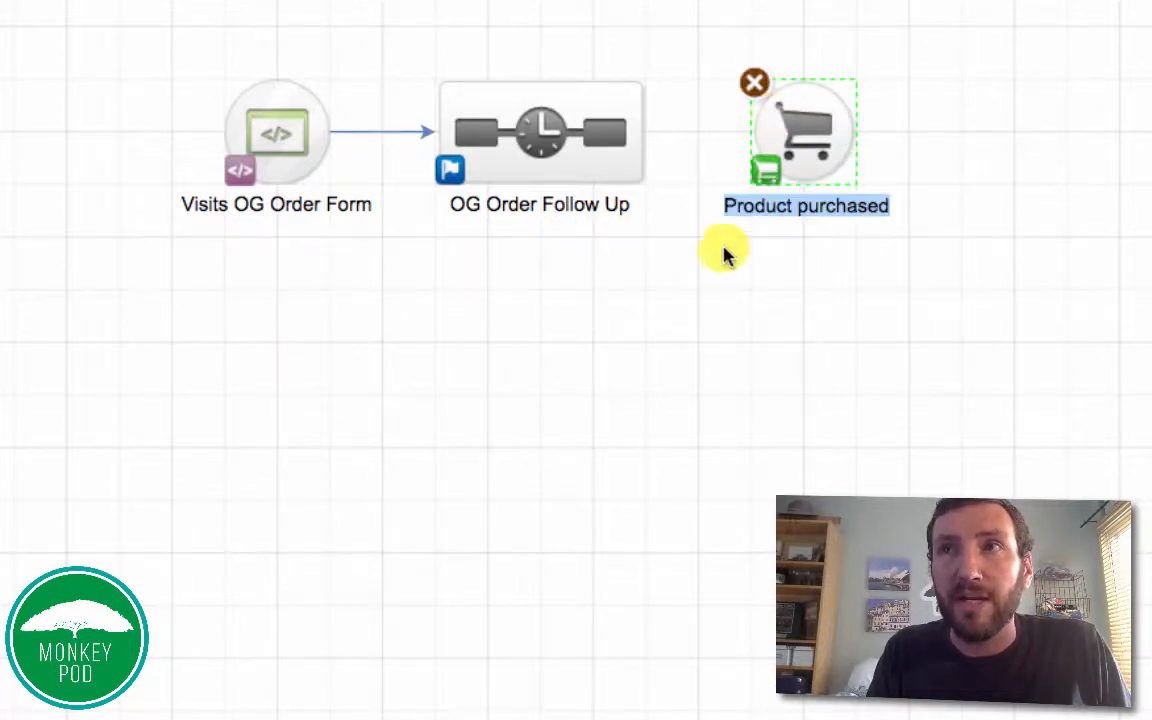
left_click(680, 205)
left_click_drag(650, 141, 760, 141)
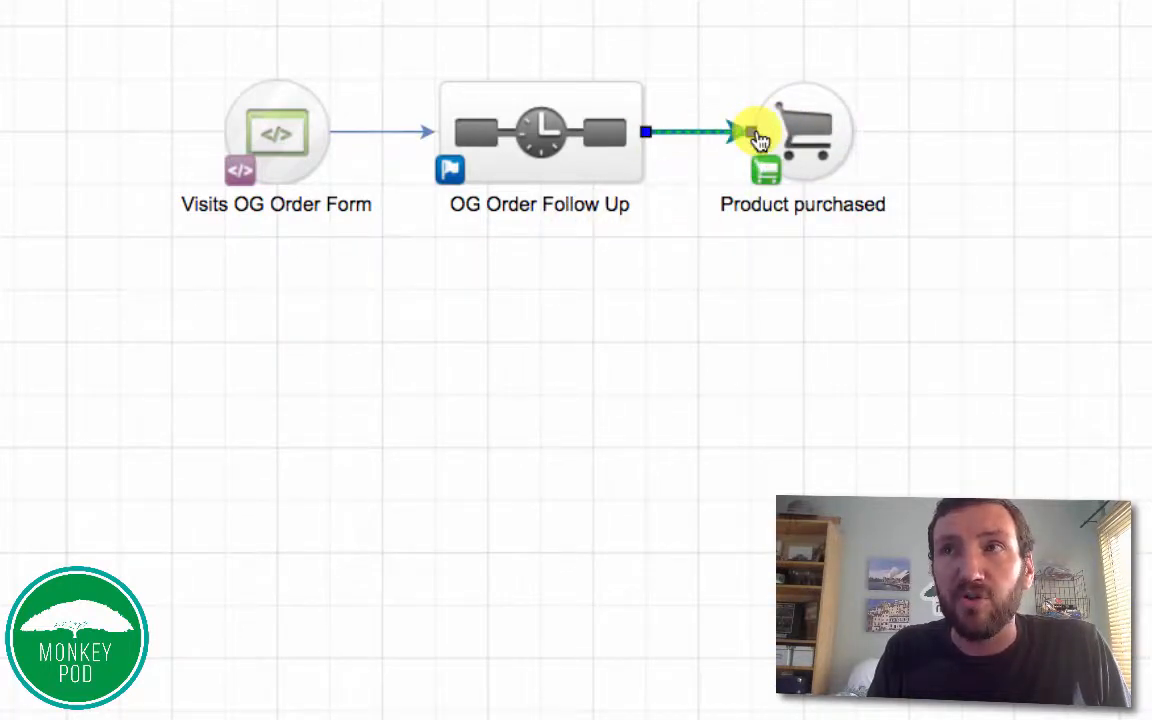
- Configure the purchase goal to trigger on Any Purchase and save it
double_click(805, 147)
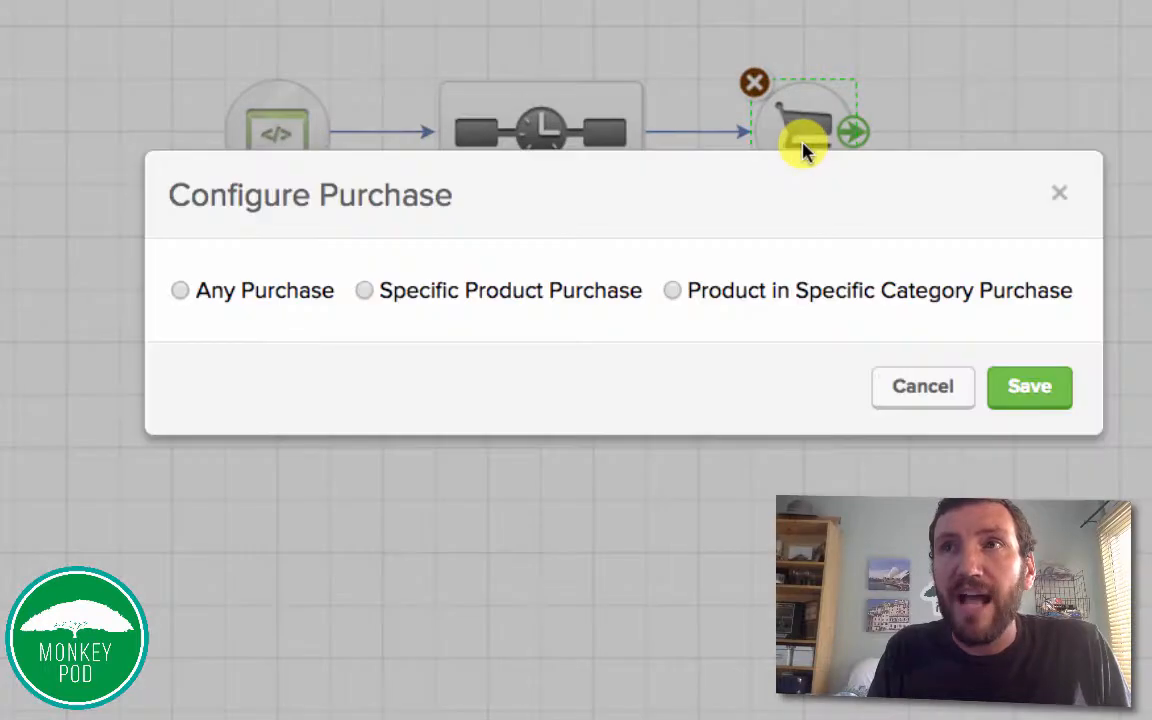
left_click(268, 302)
left_click(995, 391)
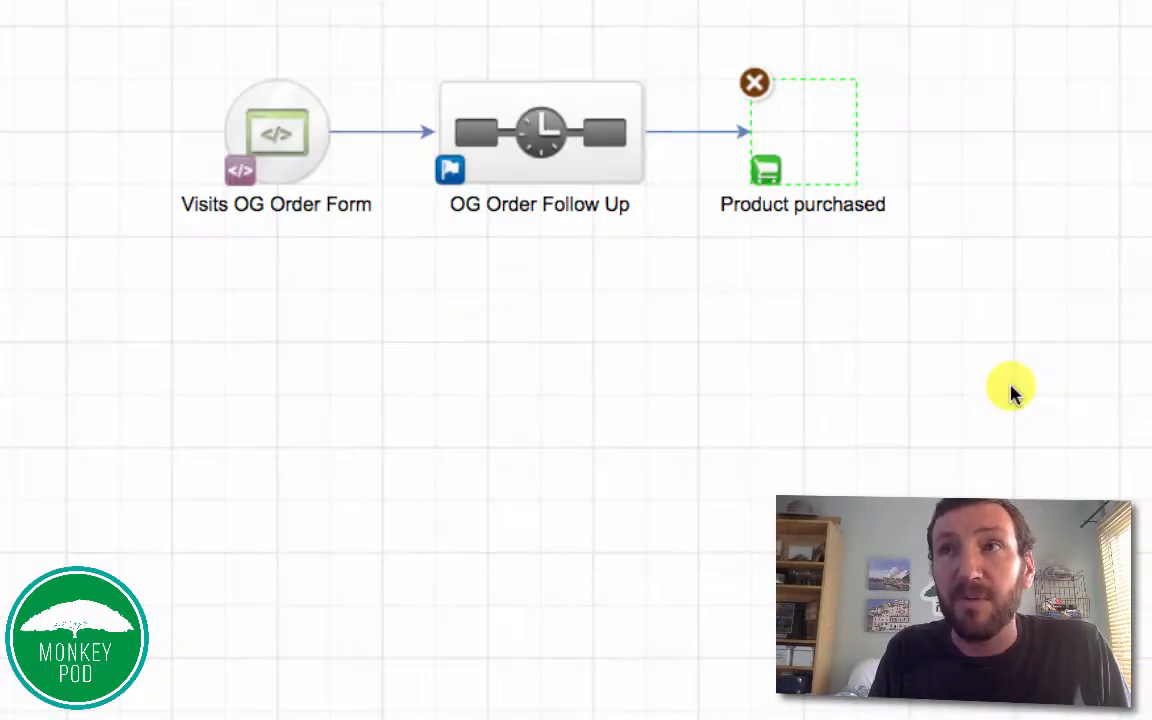
left_click_drag(945, 246, 707, 55)
left_click_drag(129, 36, 382, 263)
left_click(789, 125)
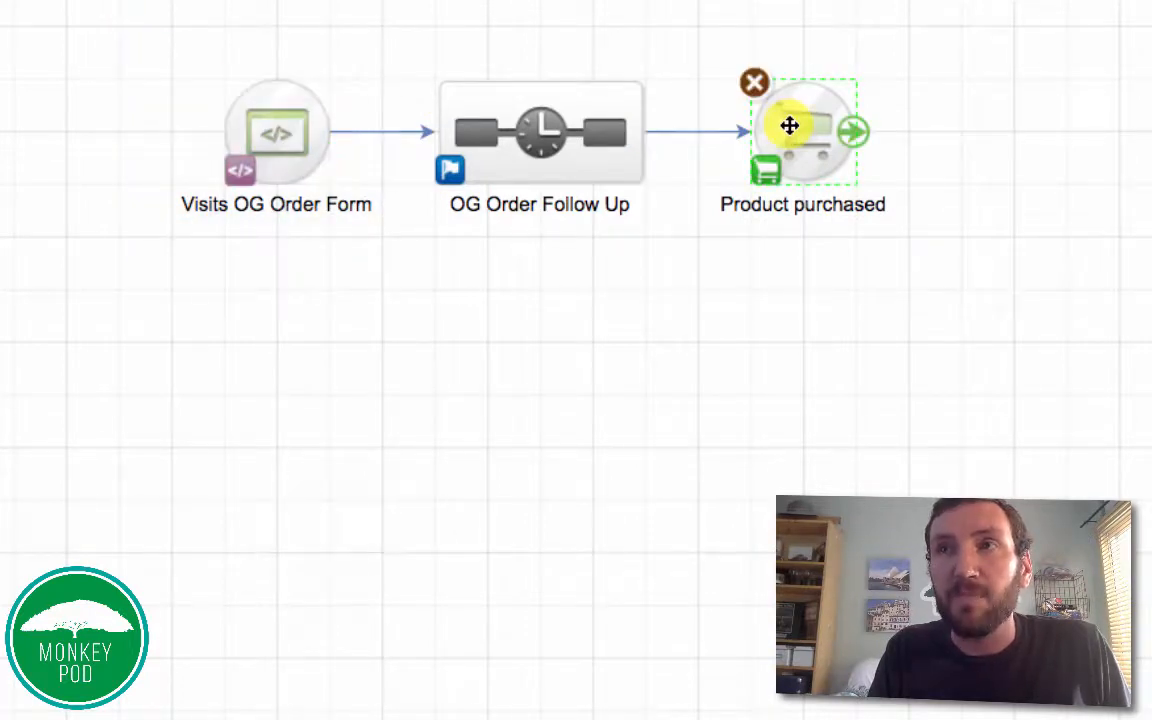
- Rename the purchase goal as "Purchased OG Membership"
double_click(841, 211)
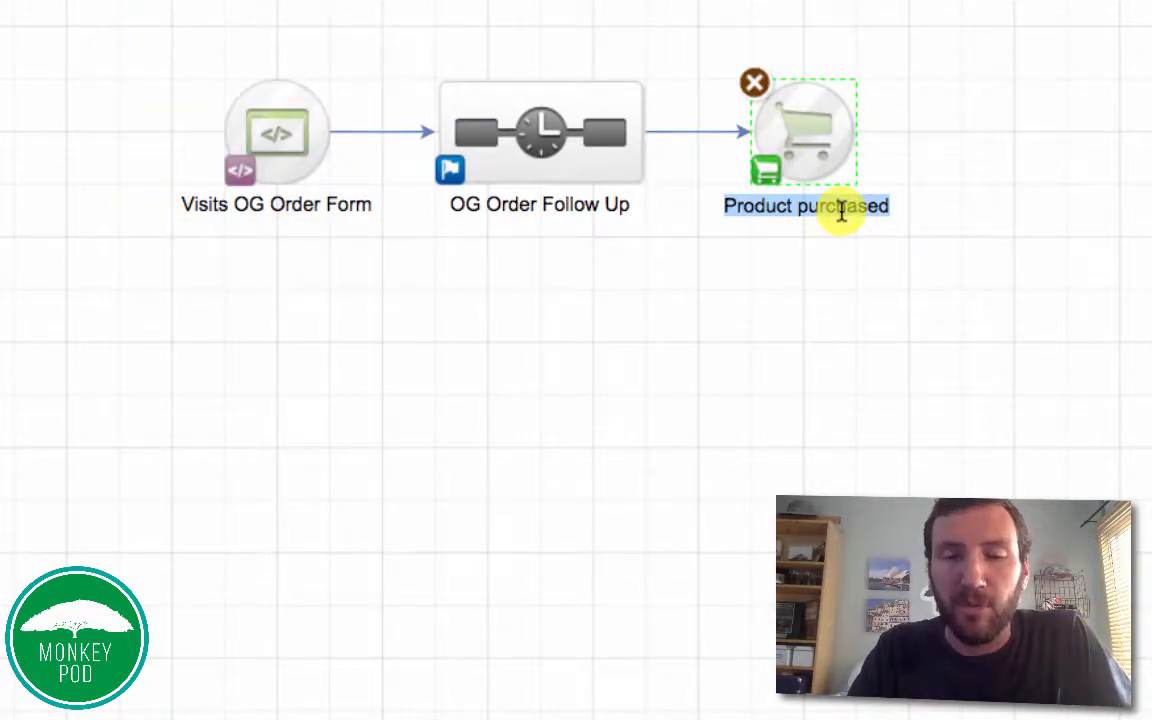
type("Purchased OG")
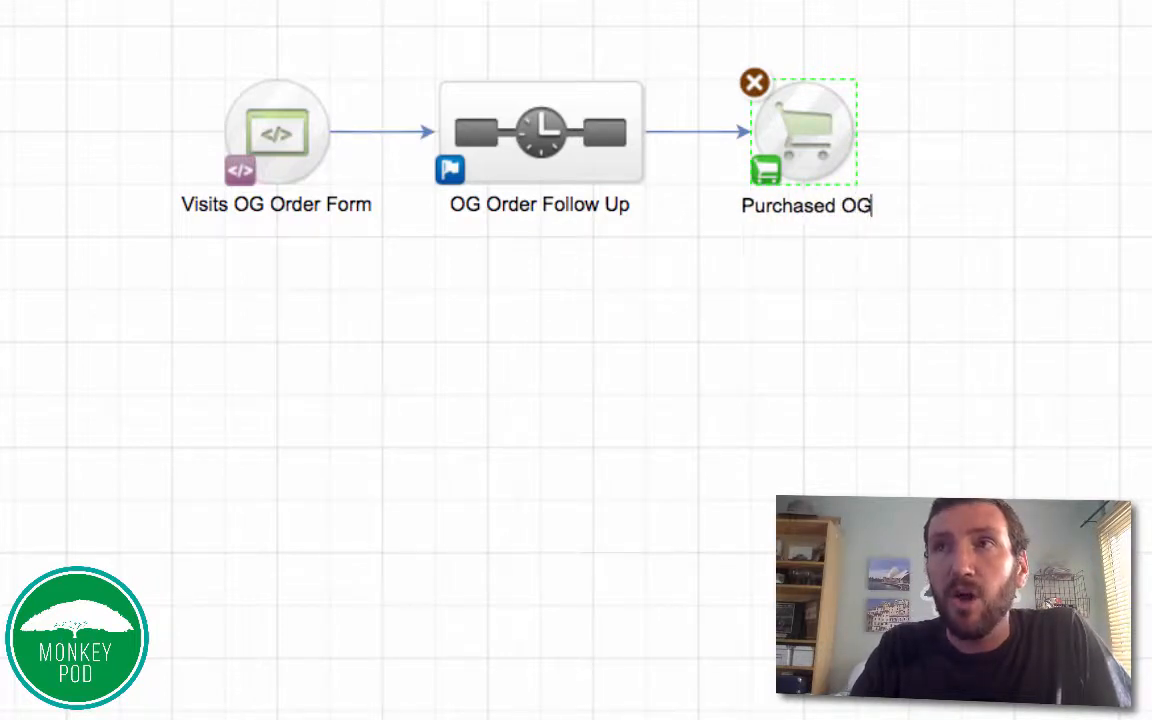
type(" Membership")
left_click(870, 325)
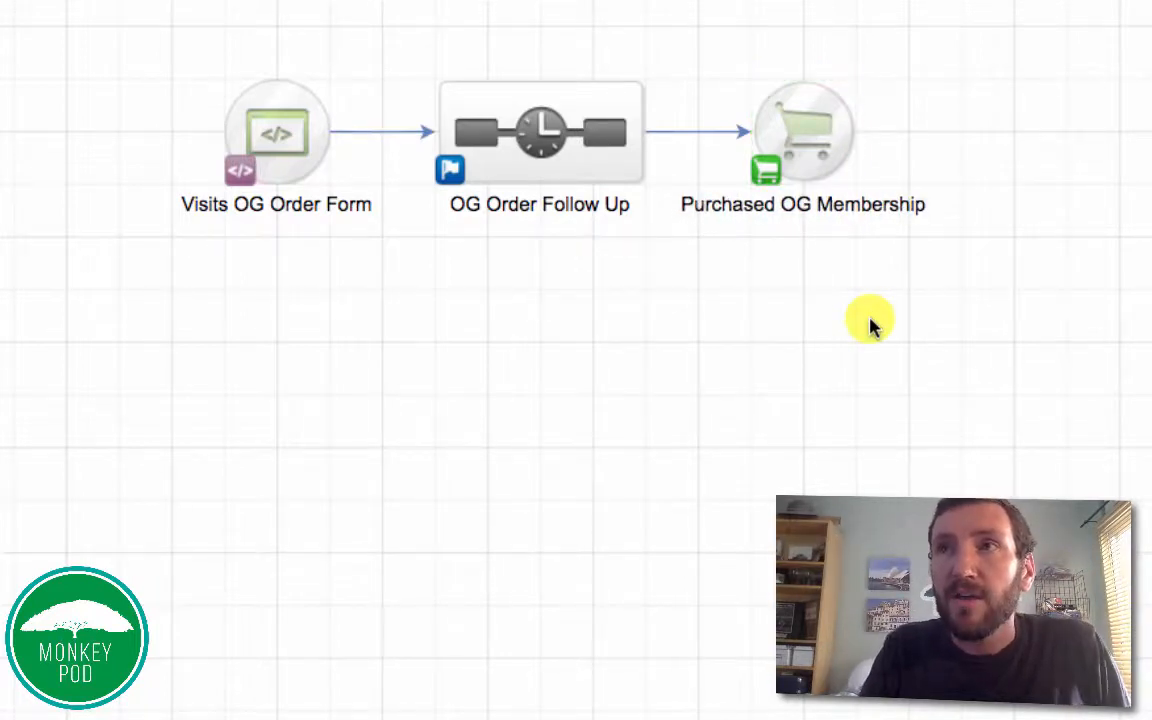
- Space out the OG Order Follow Up sequence and the Purchased OG Membership goal horizontally on the canvas
left_click_drag(820, 154, 851, 149)
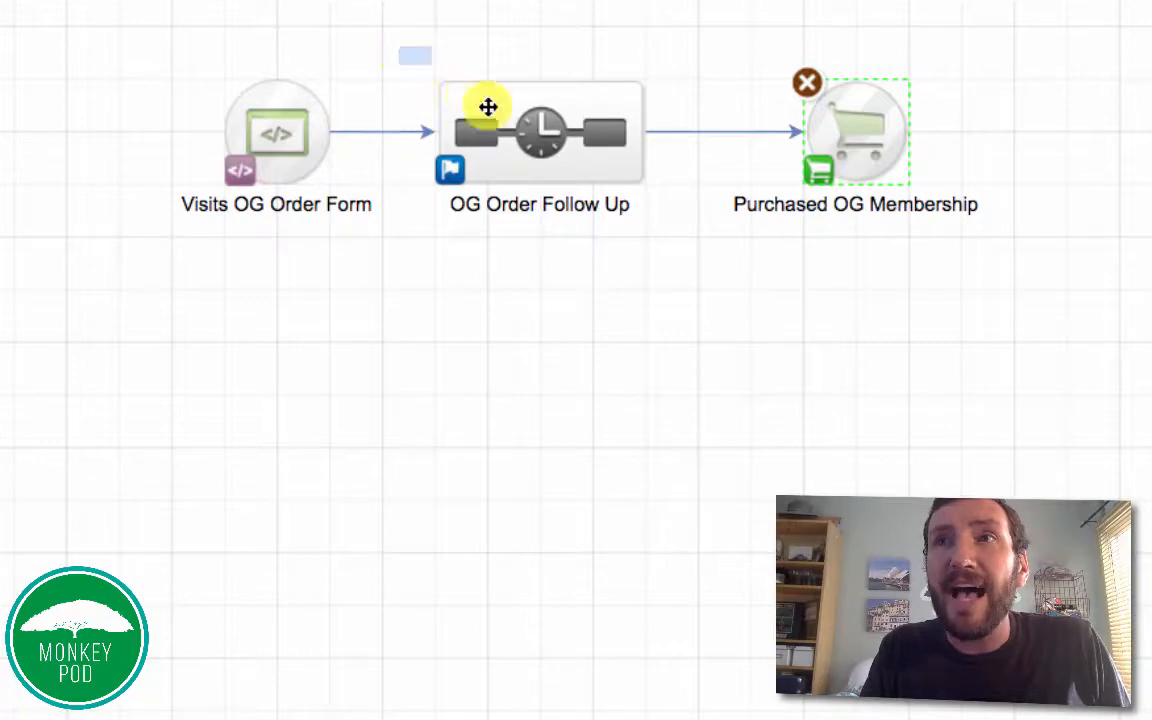
left_click_drag(488, 107, 684, 265)
left_click_drag(591, 152, 617, 154)
left_click(630, 327)
left_click(860, 134)
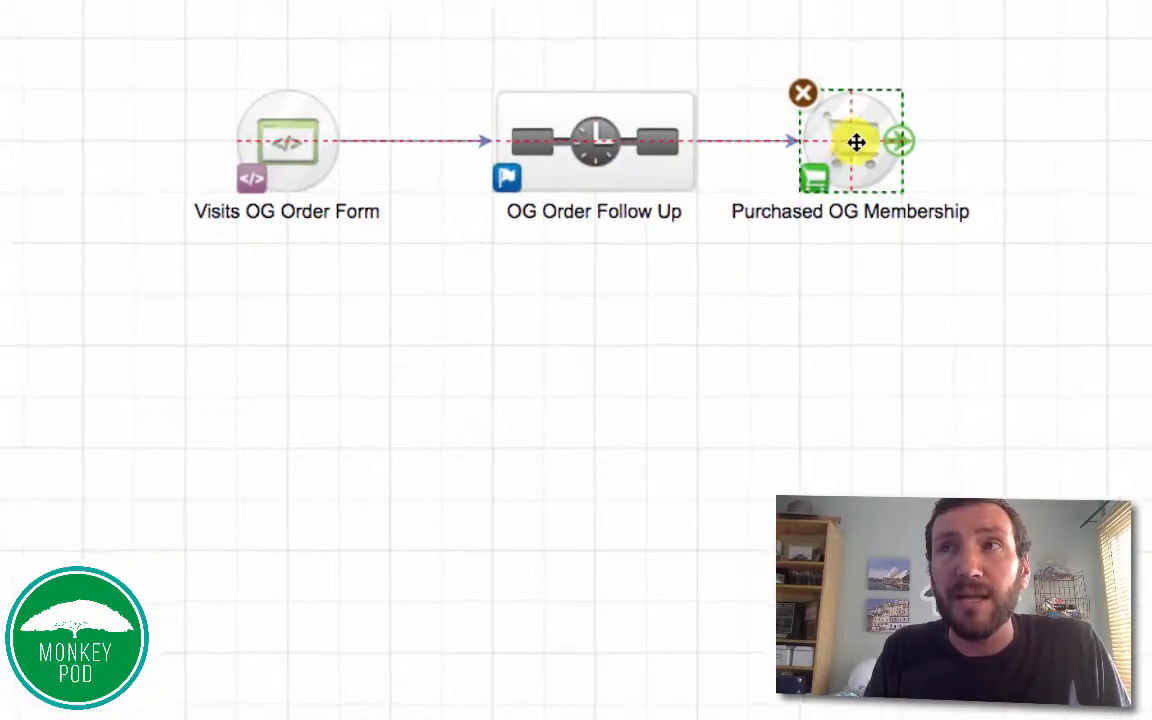
left_click_drag(856, 142, 907, 143)
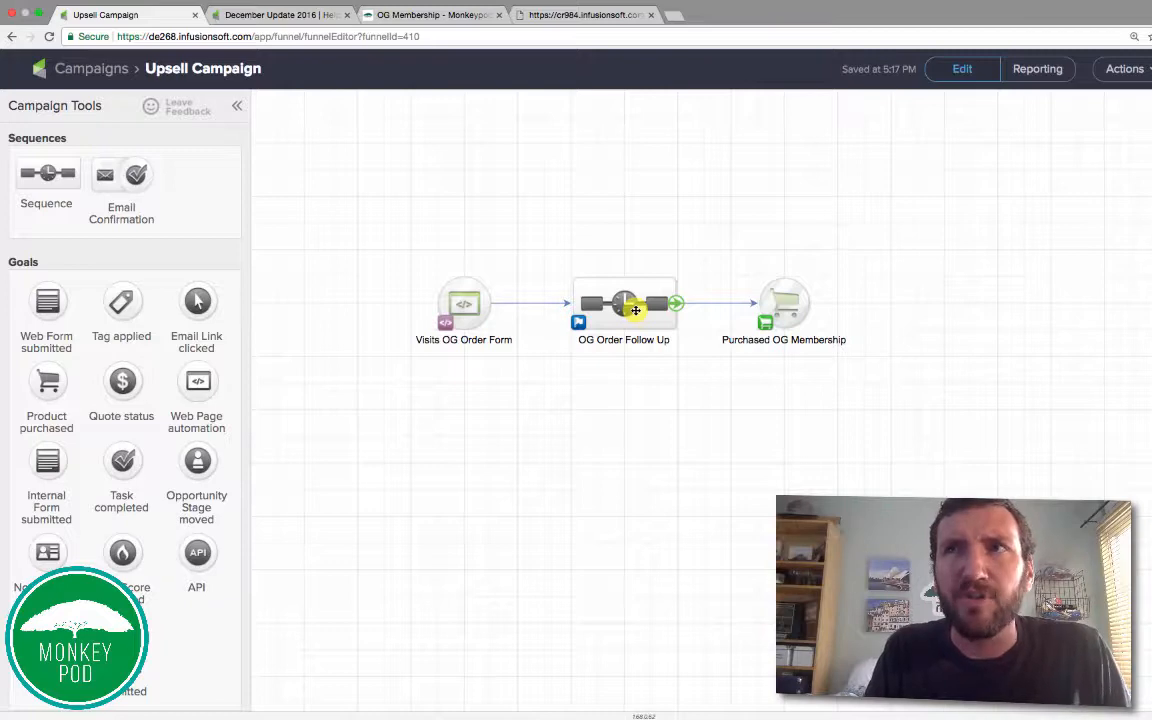
- Open the OG Order Follow Up sequence and place a Delay Timer right after Start
double_click(635, 310)
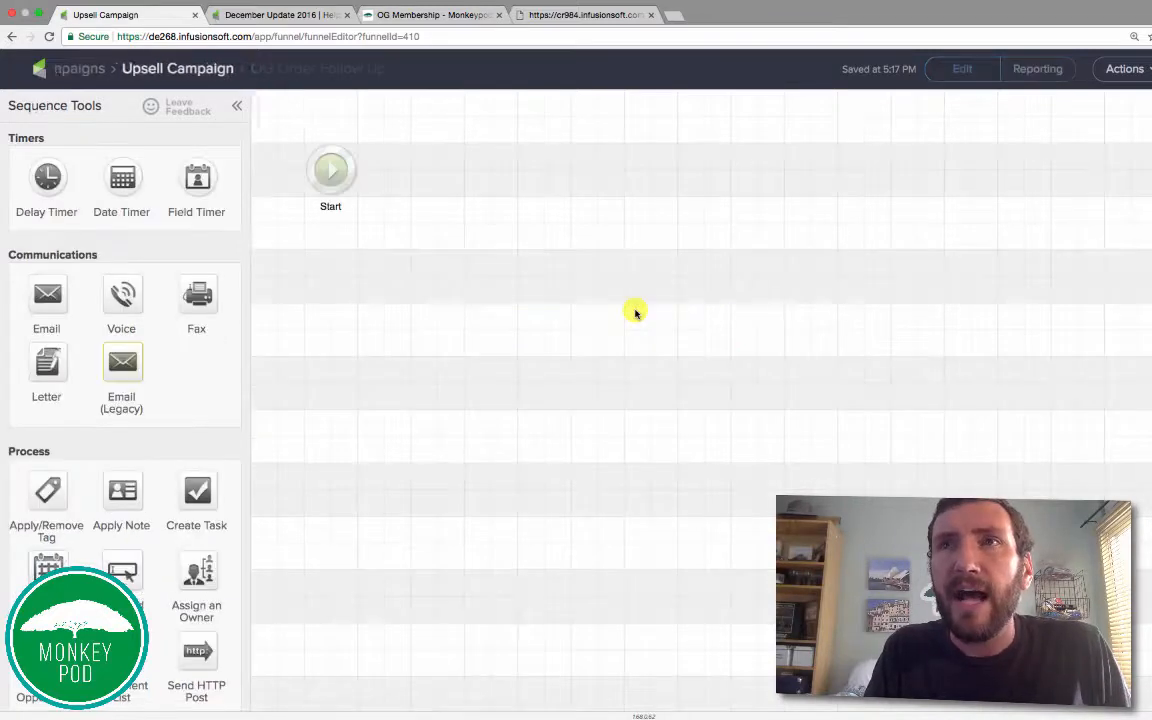
left_click_drag(46, 175, 414, 158)
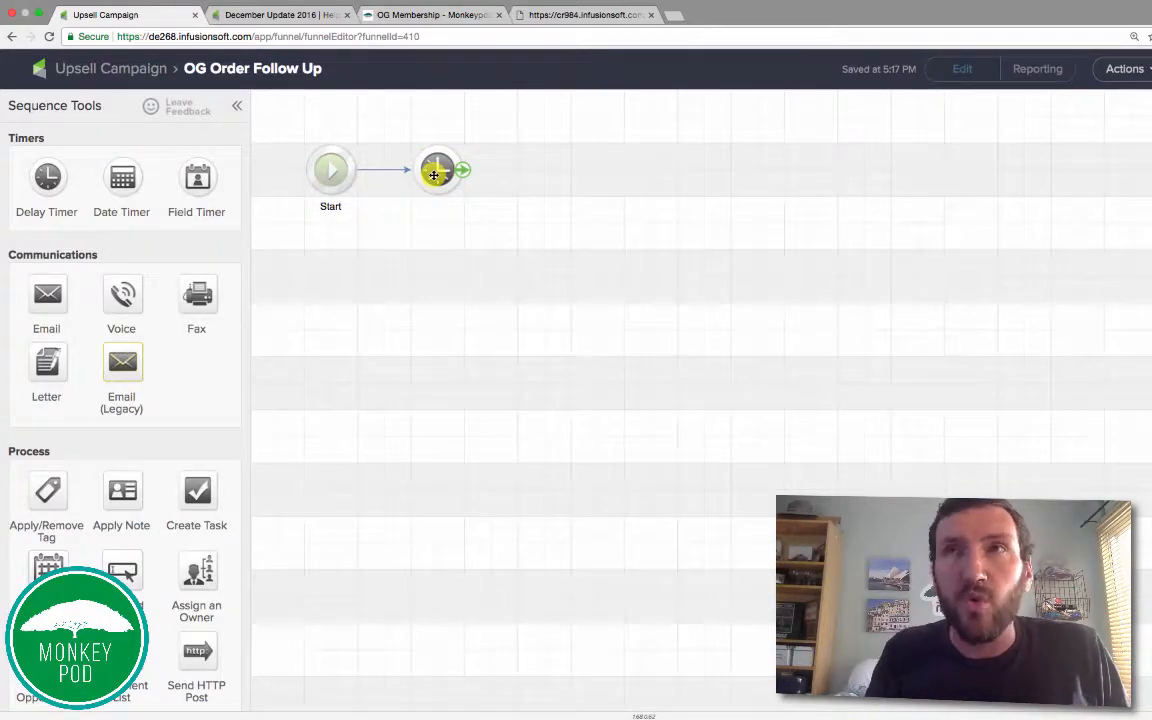
- Set the delay timer after Start to wait at least 20 minutes
double_click(434, 175)
left_click(395, 358)
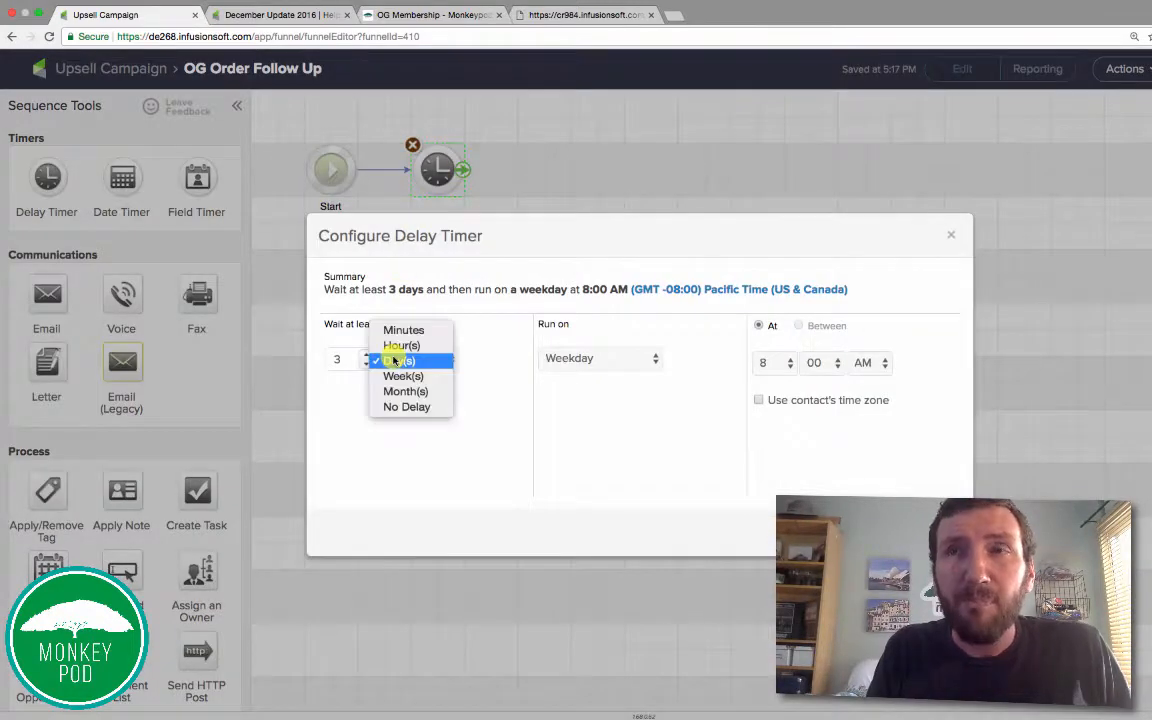
left_click(403, 330)
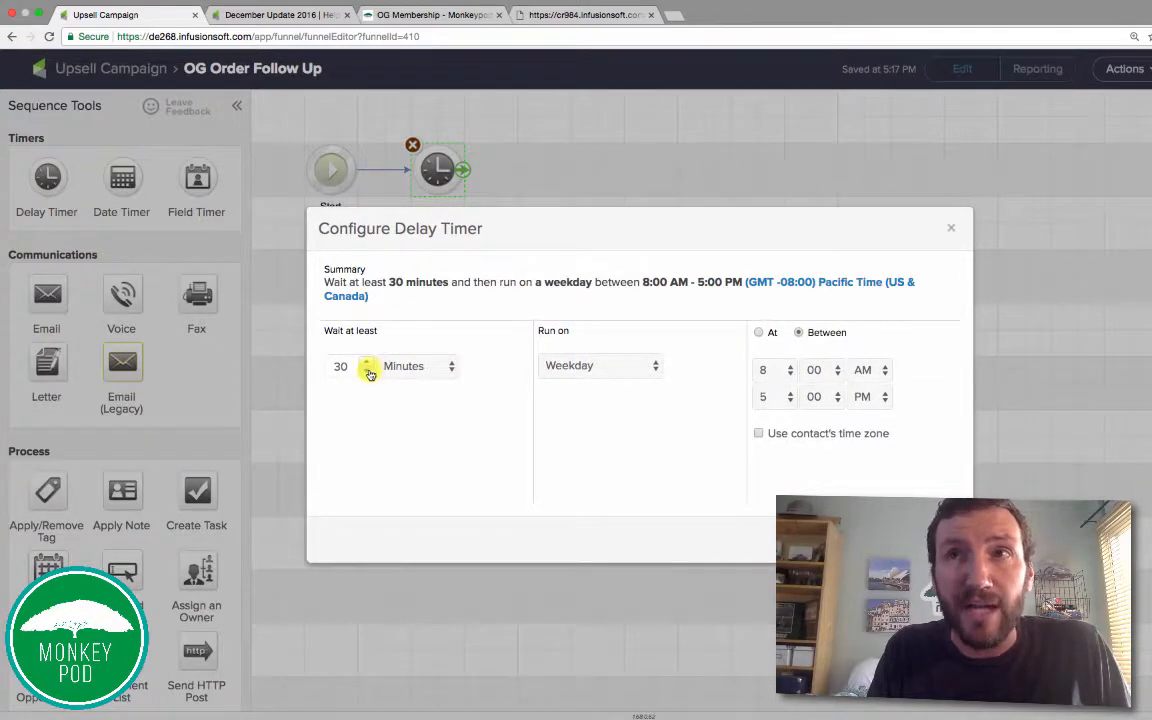
left_click(368, 375)
left_click(368, 362)
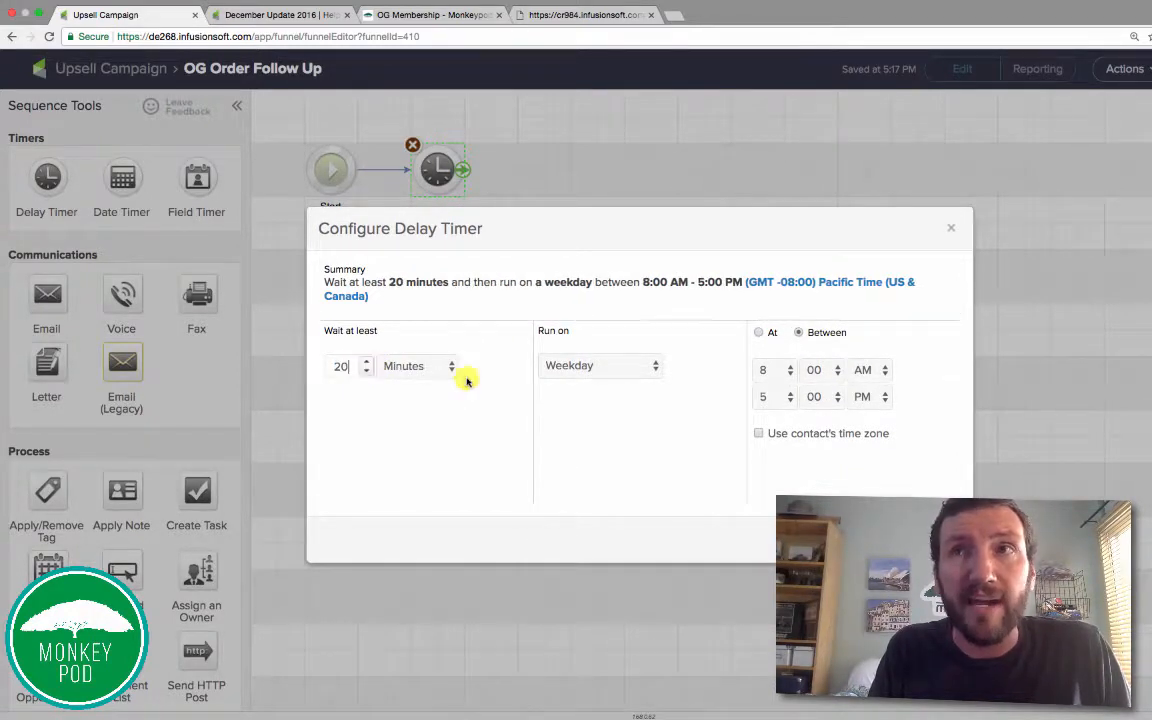
- Have the timer run on weekdays between 8:00 AM and 7:00 PM in the contact's time zone, and save it
left_click(591, 373)
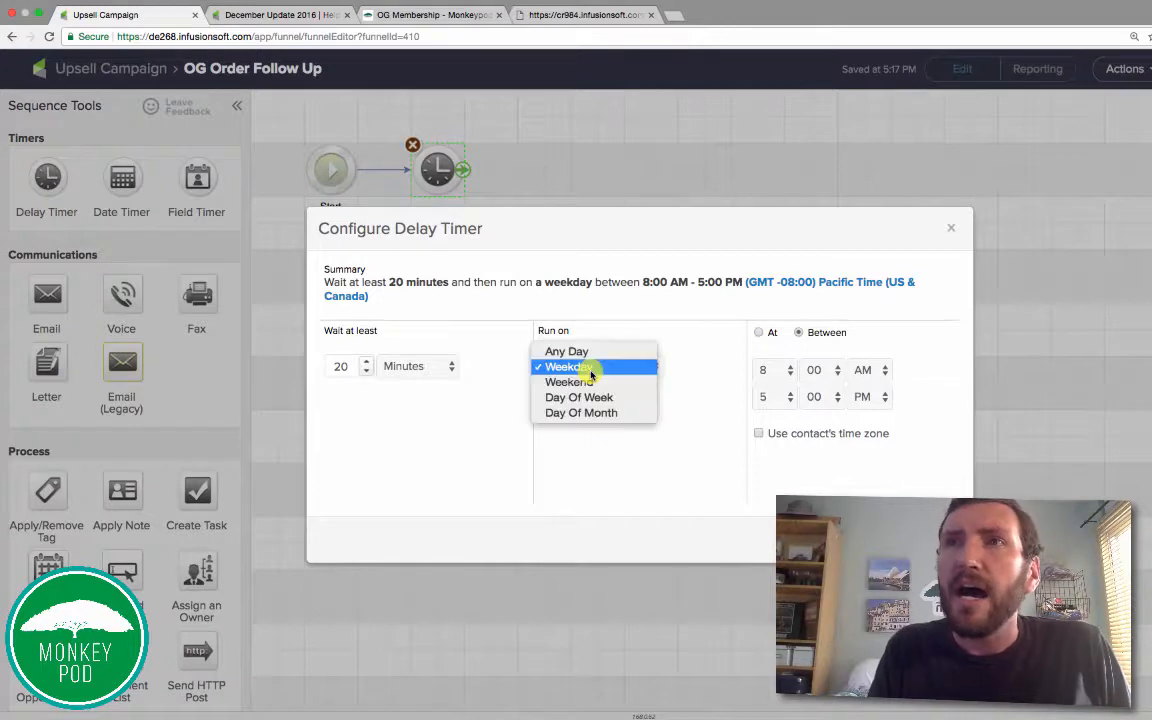
left_click(591, 370)
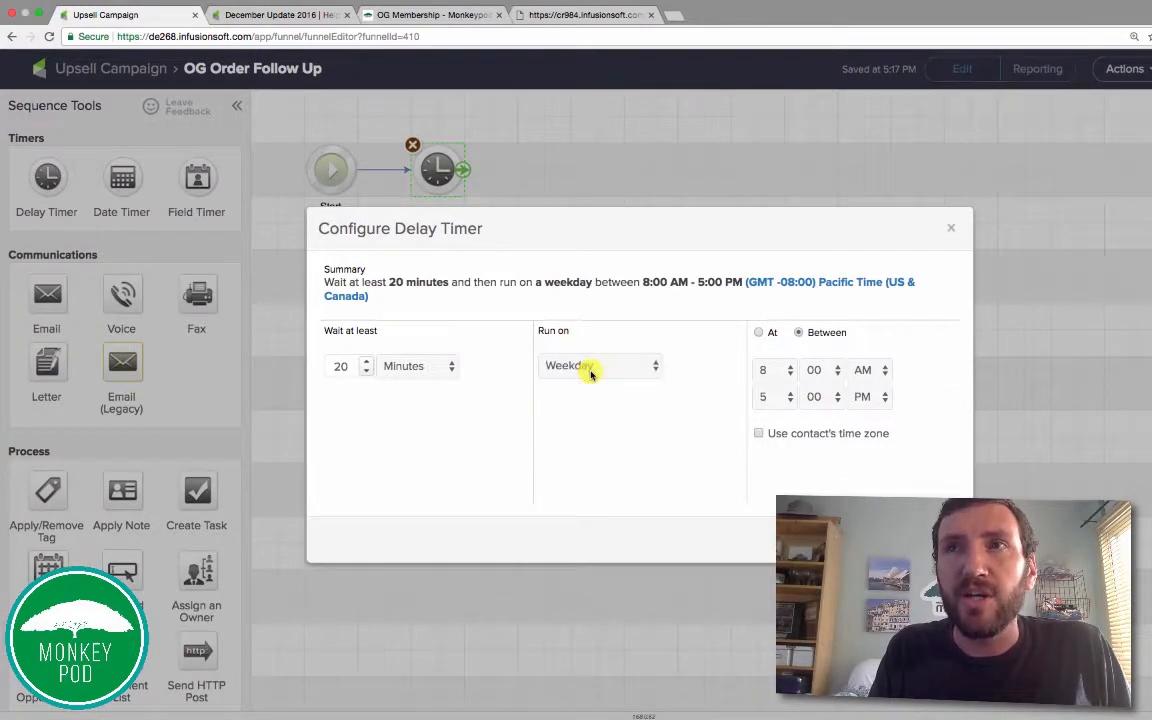
left_click(788, 399)
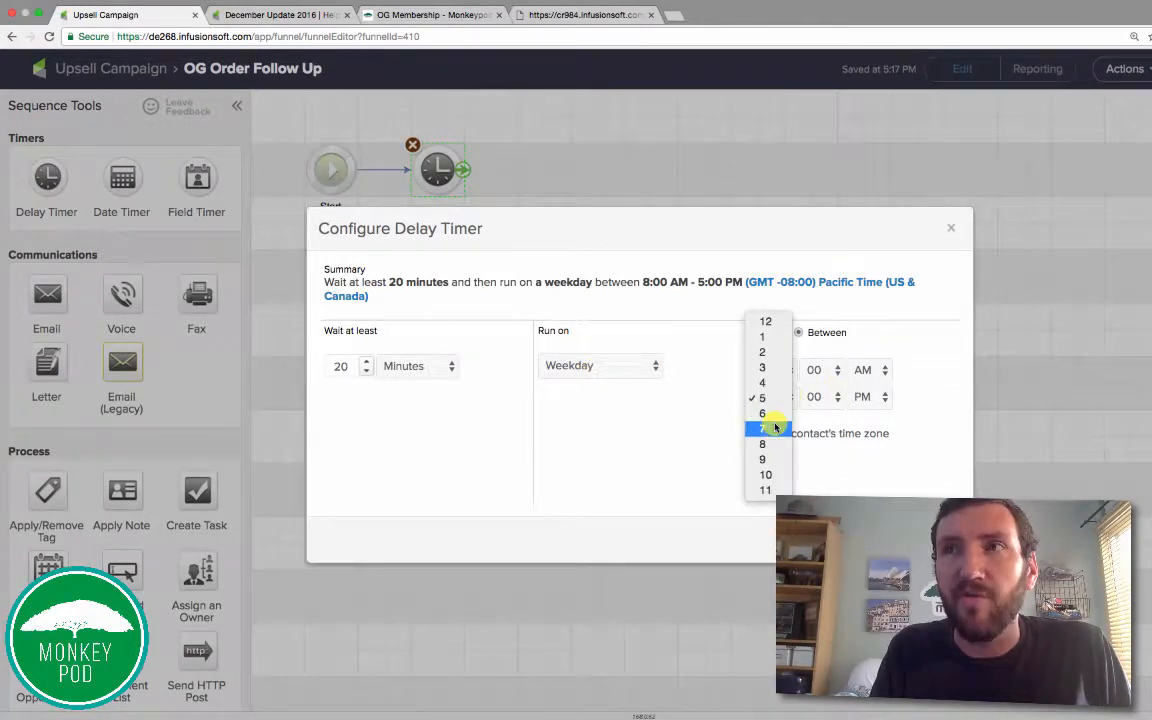
left_click(775, 427)
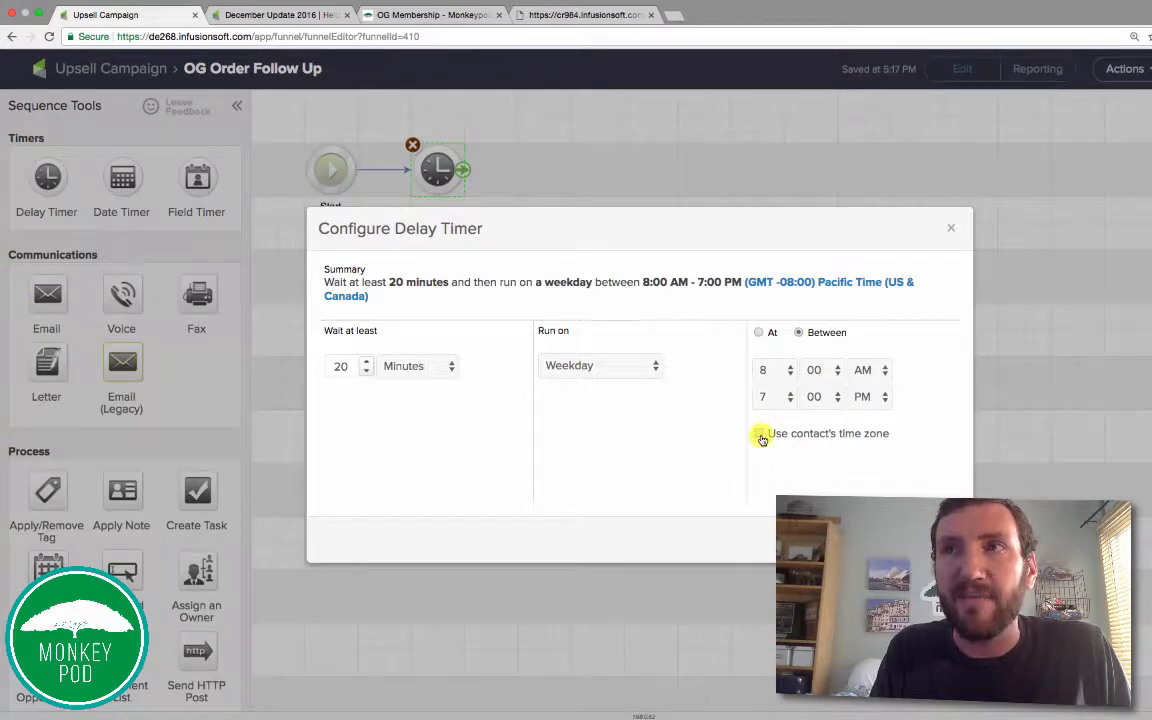
left_click(760, 435)
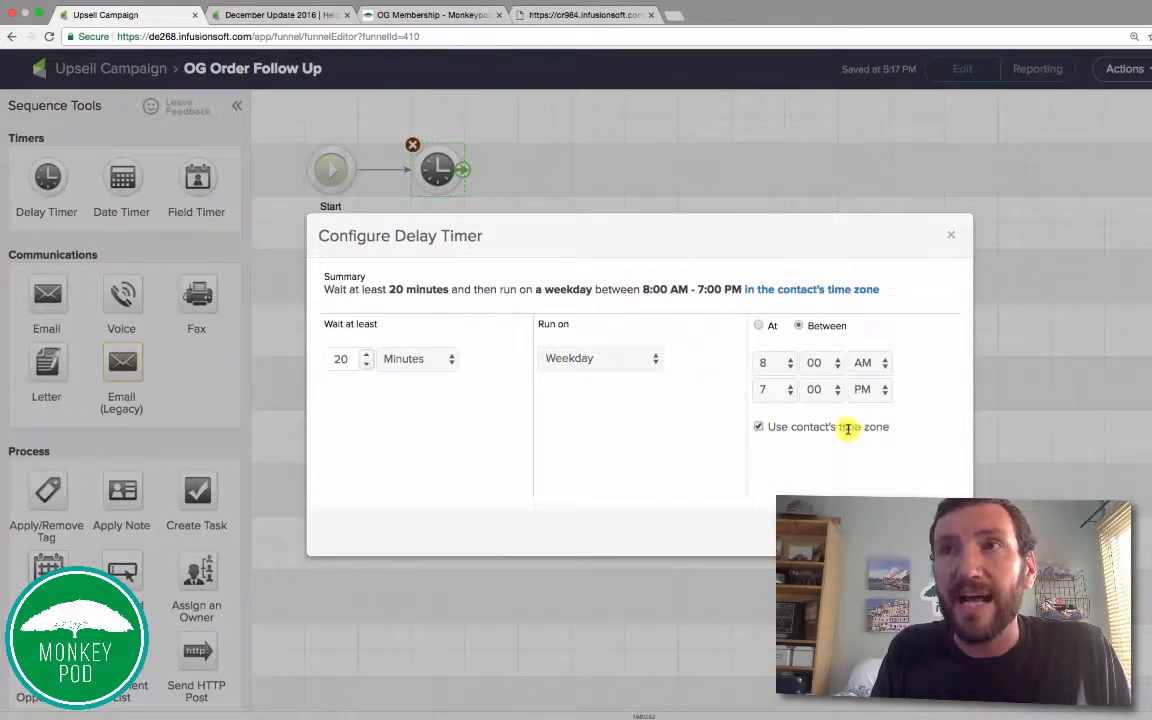
left_click(934, 532)
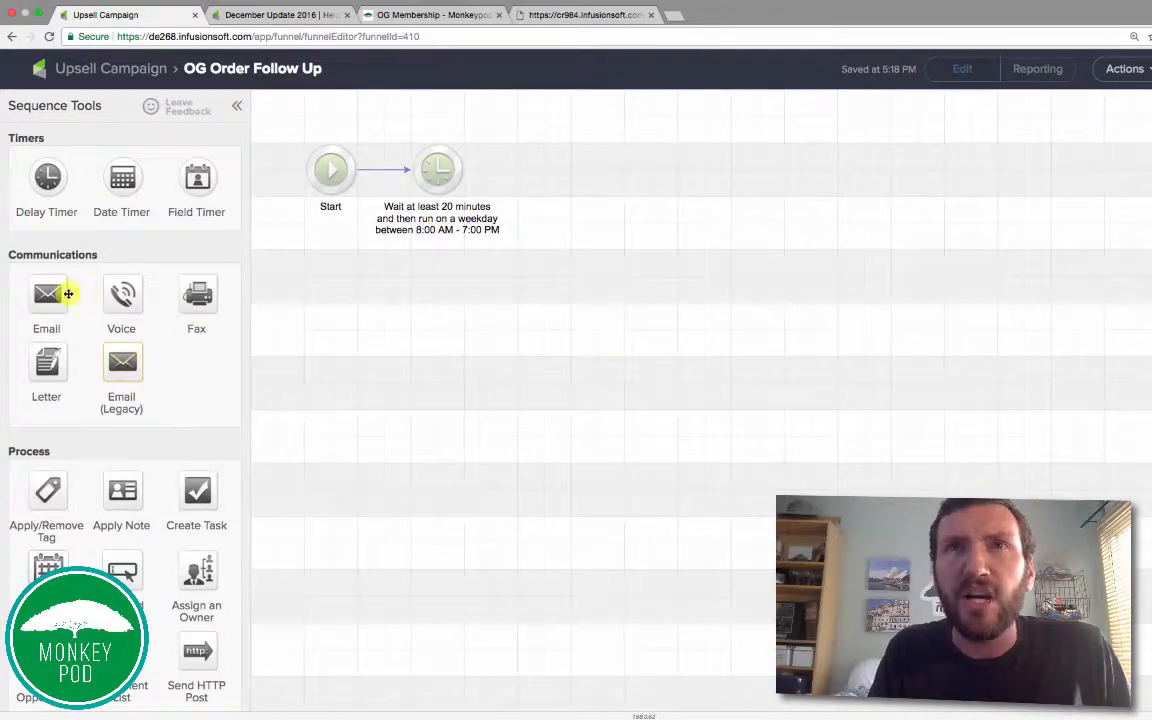
- Add an Email after the 20-minute delay timer and name it "Follow Up 1"
left_click_drag(62, 293, 557, 167)
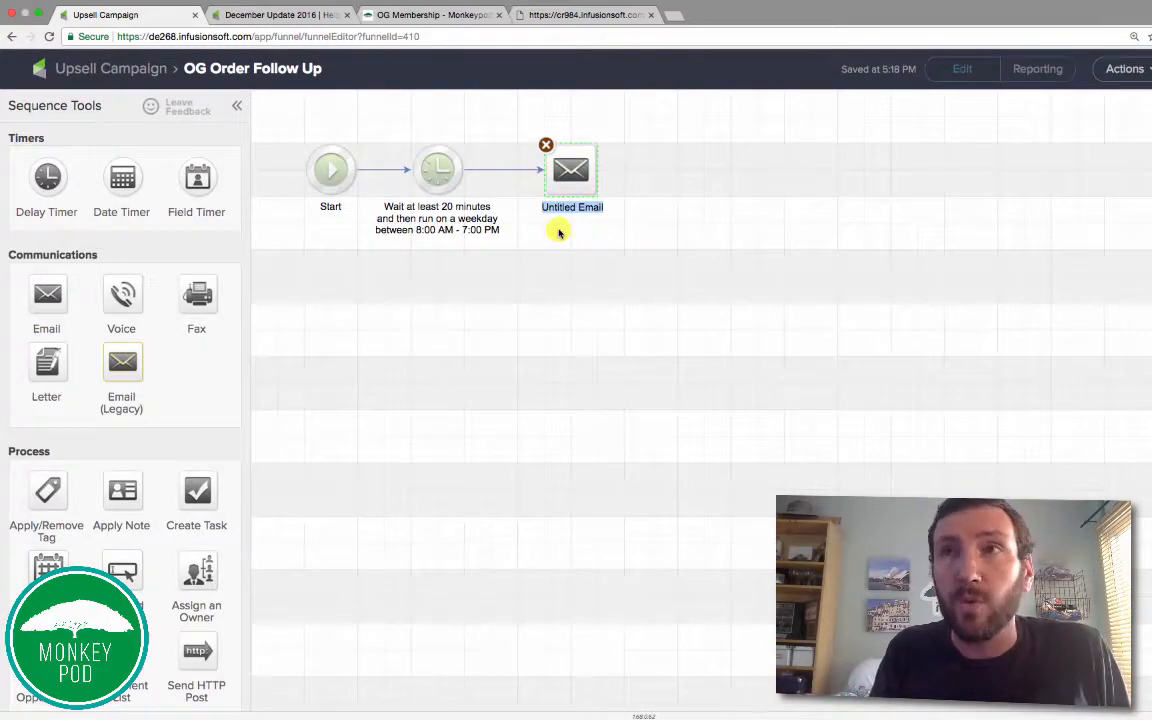
left_click(594, 221)
left_click(589, 205)
left_click(589, 205)
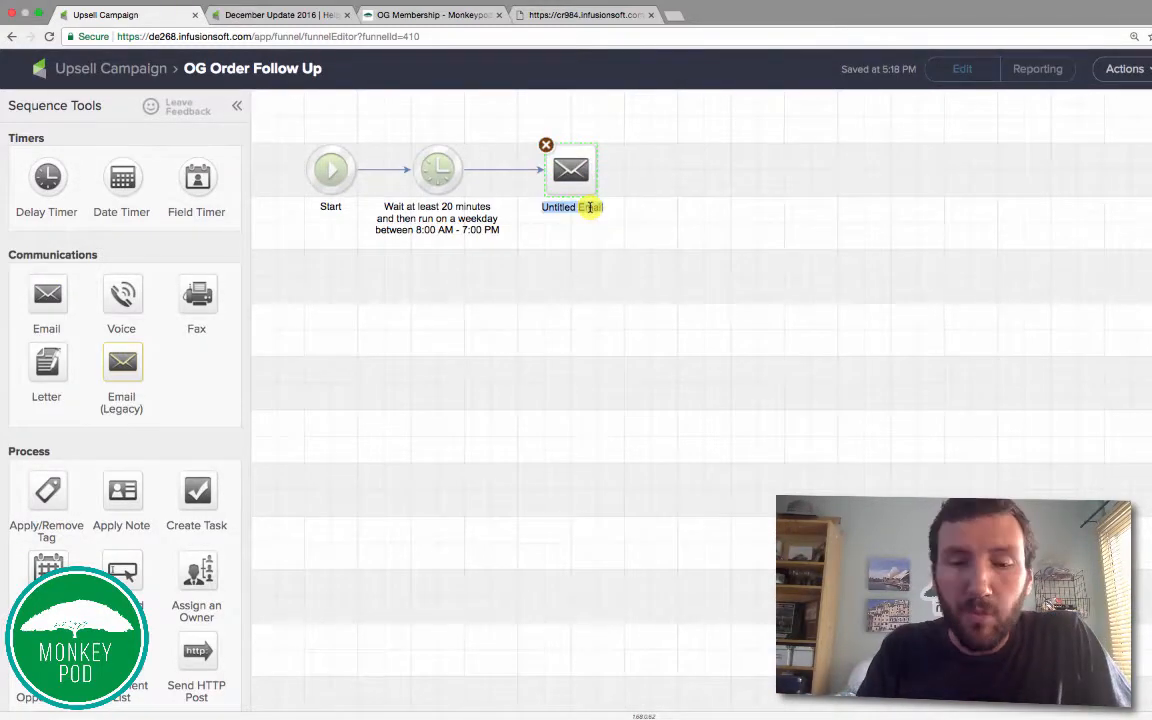
type("Fo")
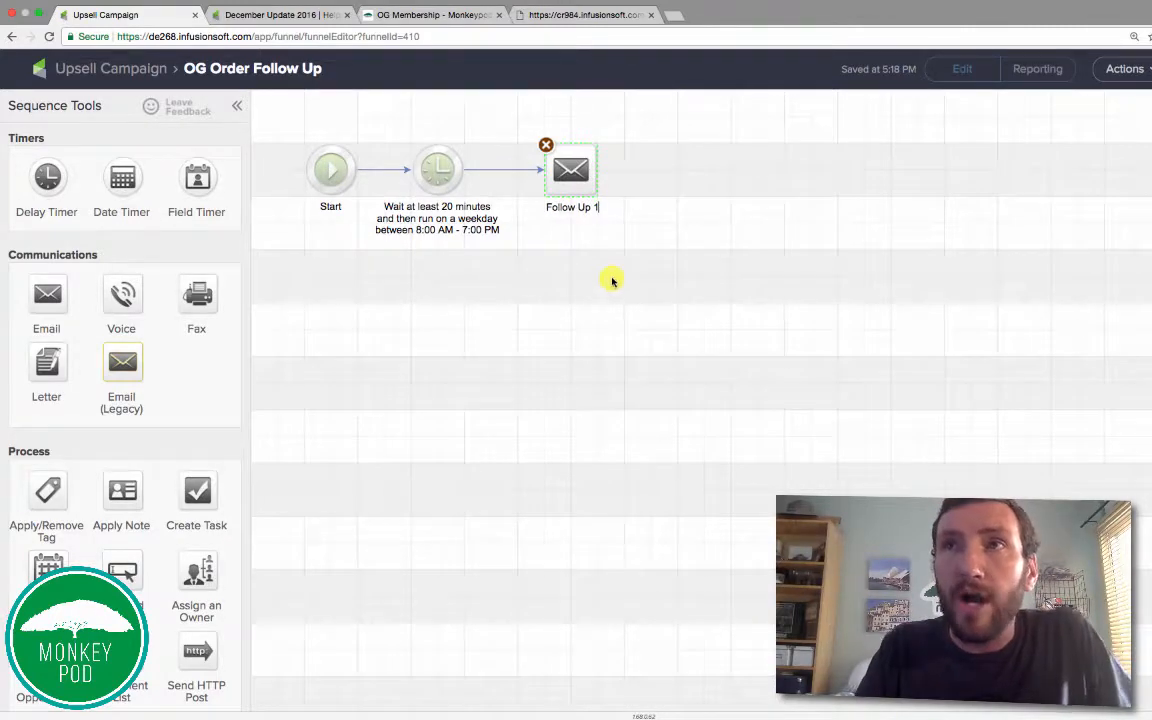
type("llow Up 1")
- Duplicate the delay timer and Follow Up 1 email together, place the copies after the originals, and connect Follow Up 1 to the copied timer
left_click_drag(584, 246, 345, 101)
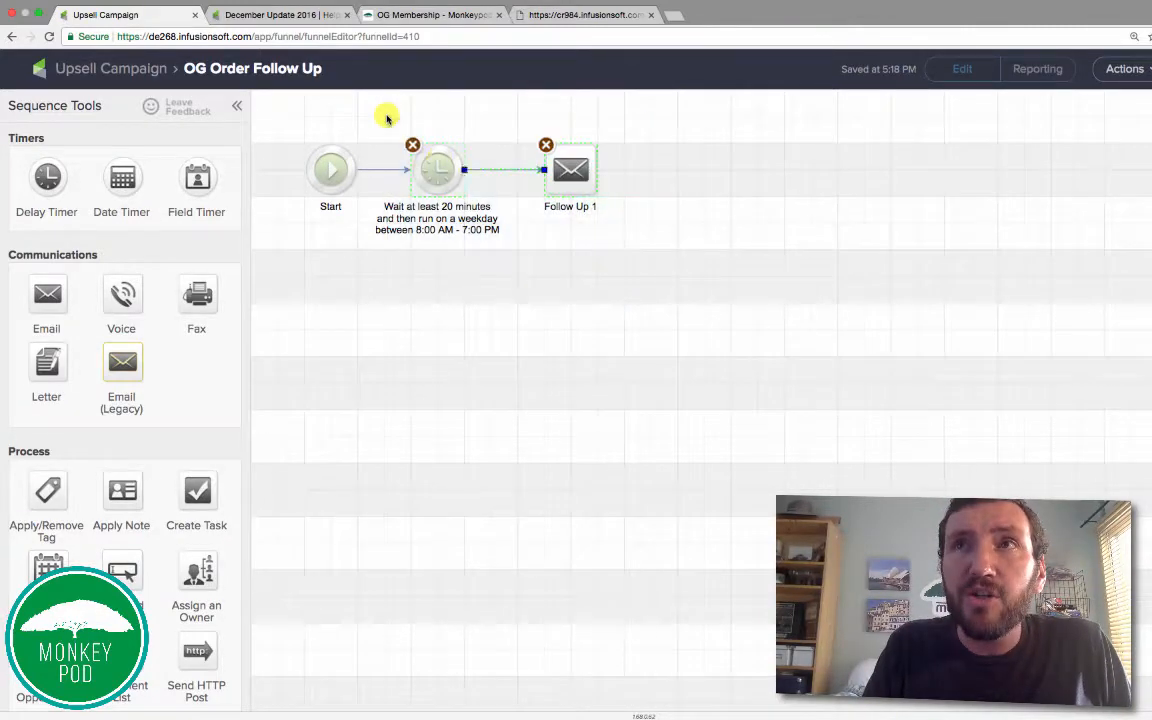
right_click(441, 163)
left_click(485, 177)
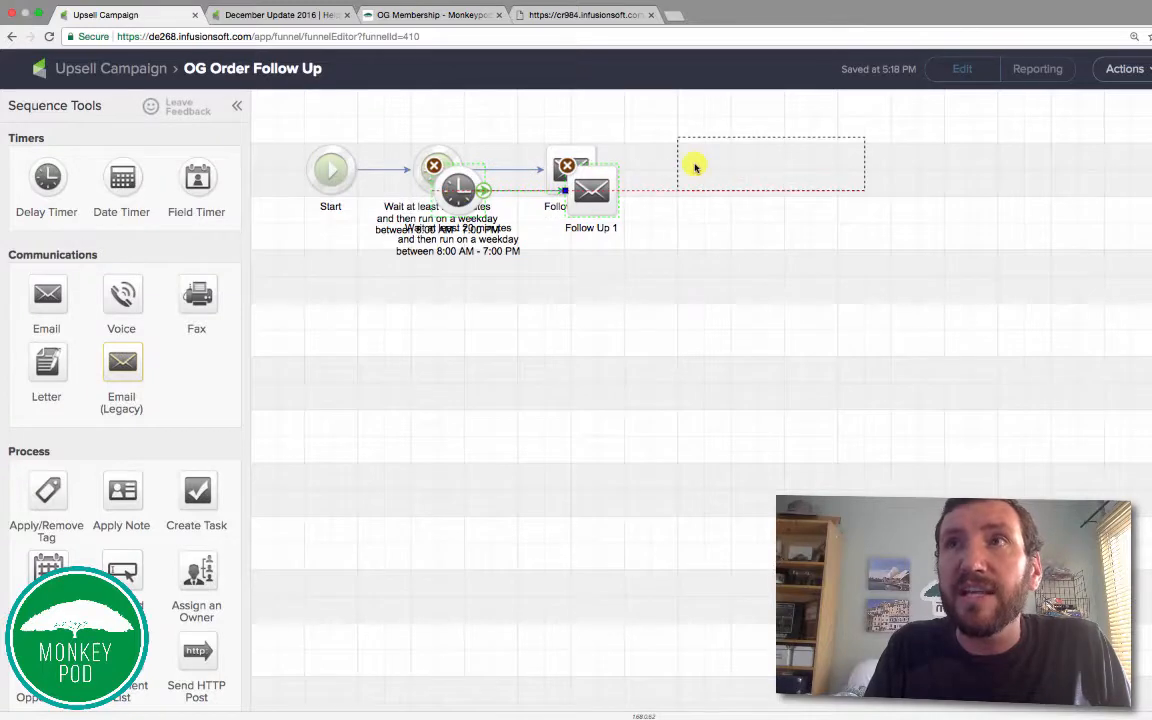
left_click_drag(691, 171, 688, 171)
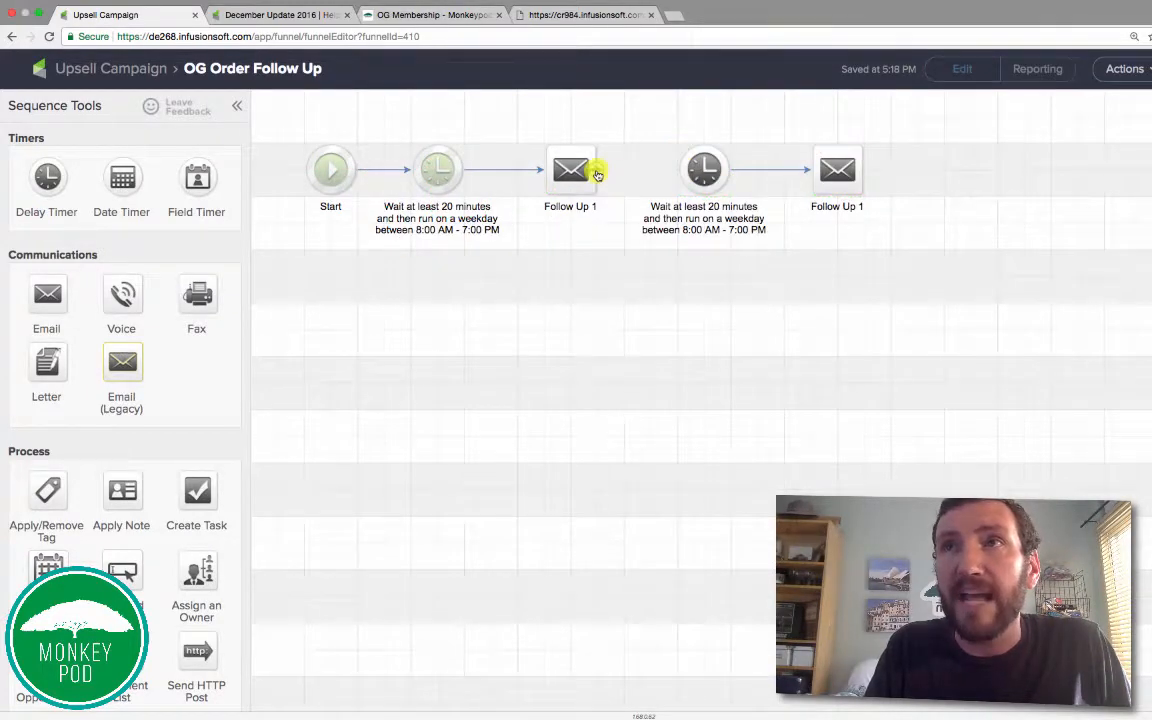
left_click_drag(596, 171, 702, 170)
- Set the second delay timer to wait at least 2 days and run on a weekday at 8:15 AM, and save it
double_click(702, 172)
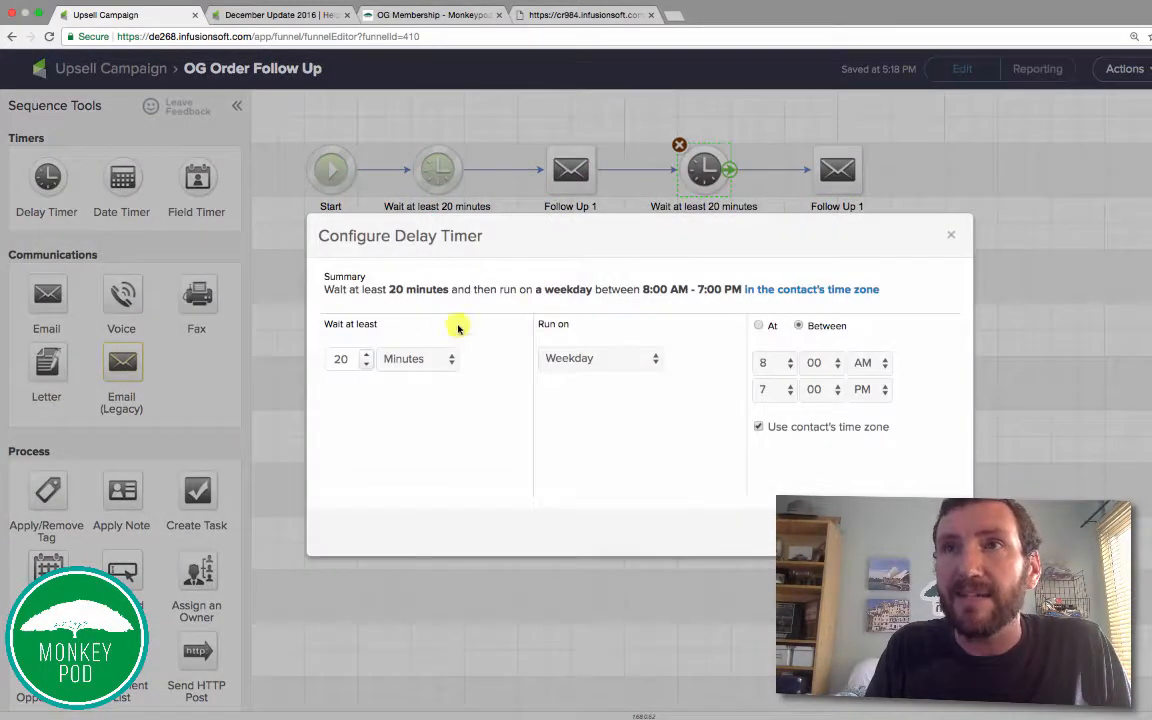
left_click(437, 358)
left_click(425, 391)
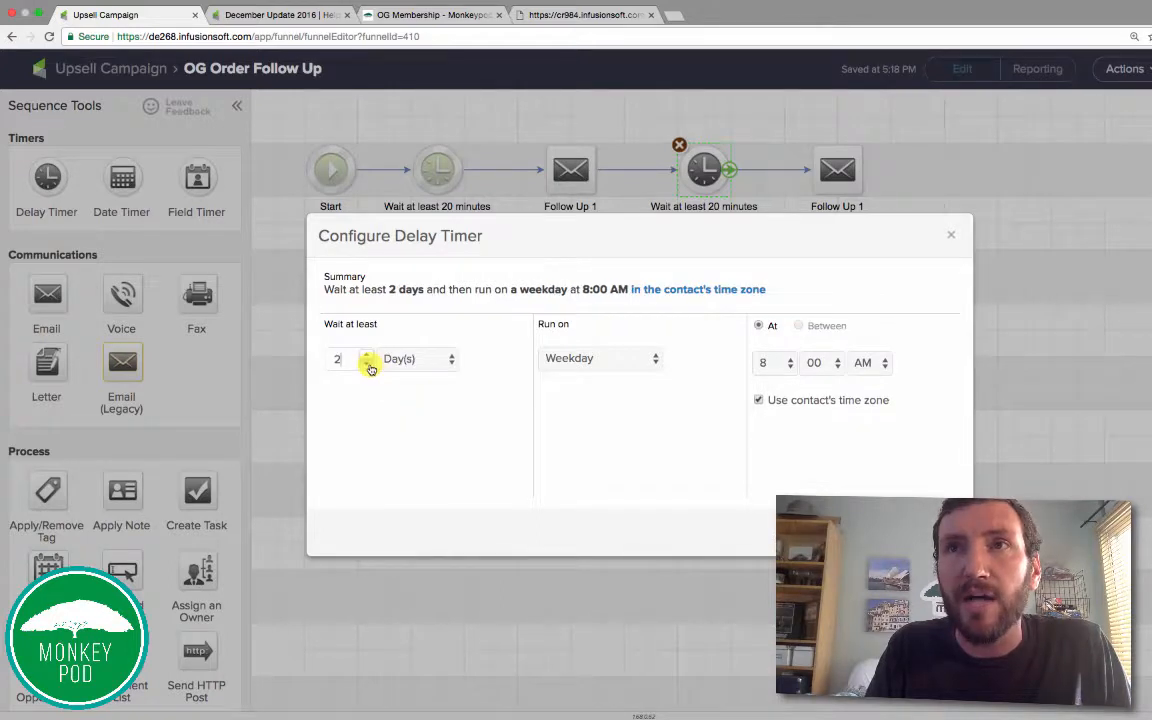
left_click(812, 363)
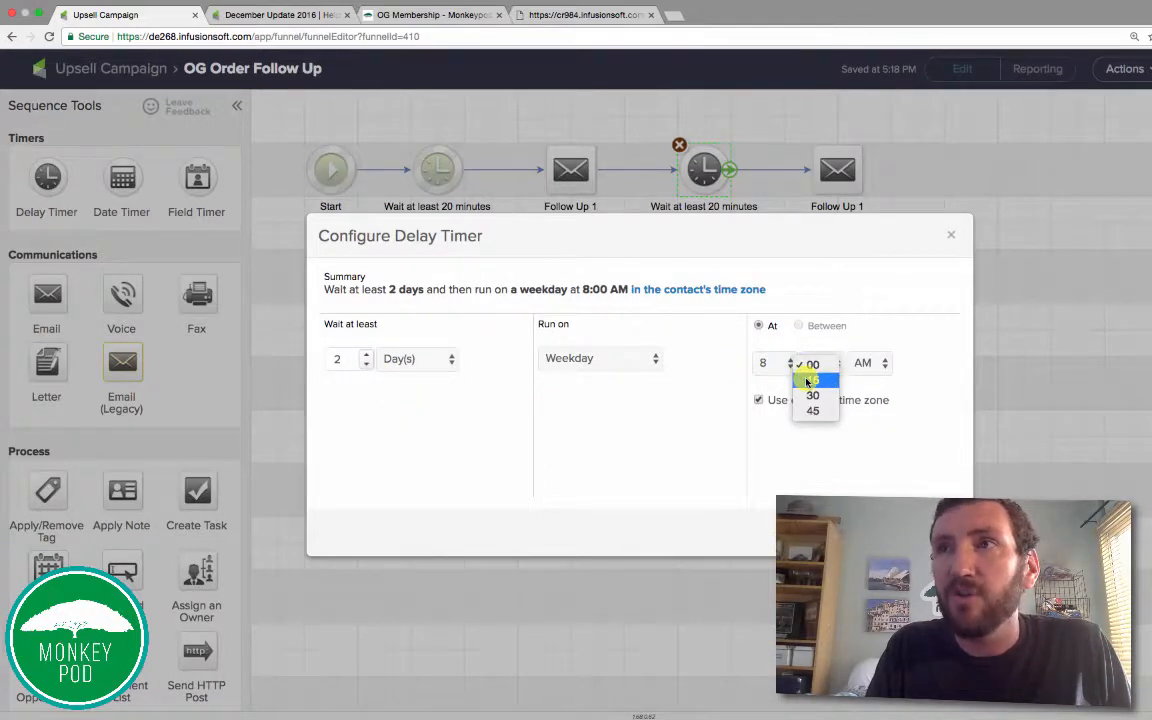
left_click(807, 381)
left_click(933, 532)
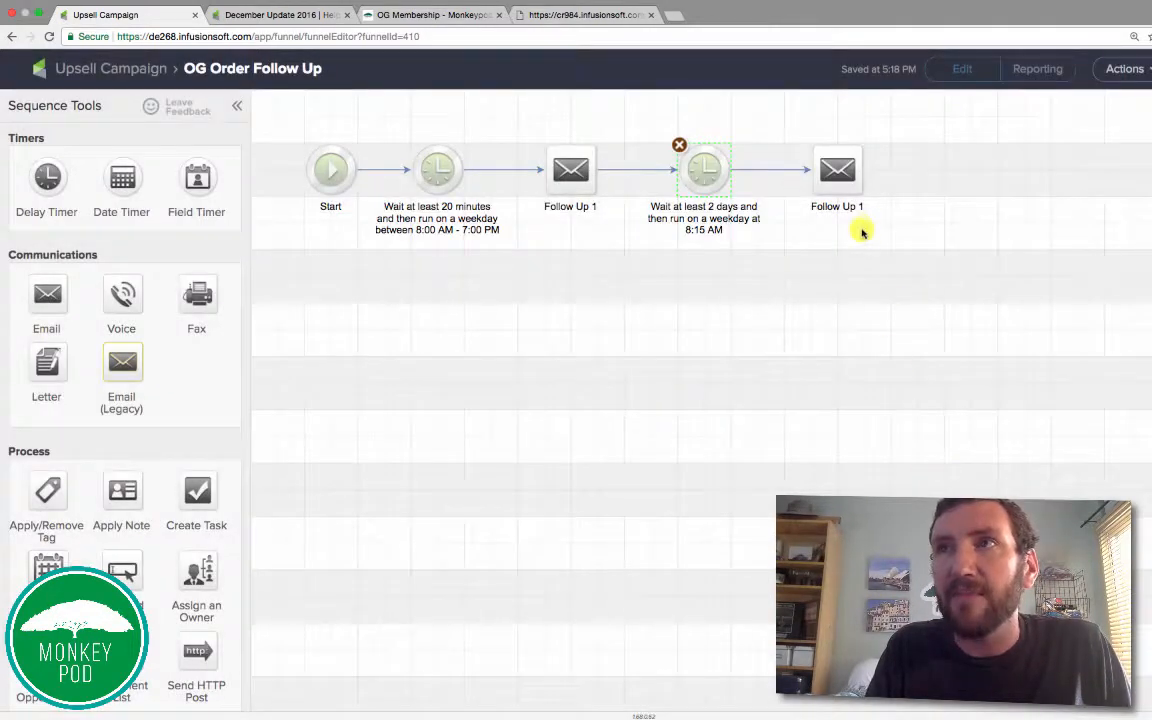
- Rename the email after the 2-day delay timer as "Follow Up 2"
double_click(855, 209)
key("Right")
key("BackSpace")
type("2")
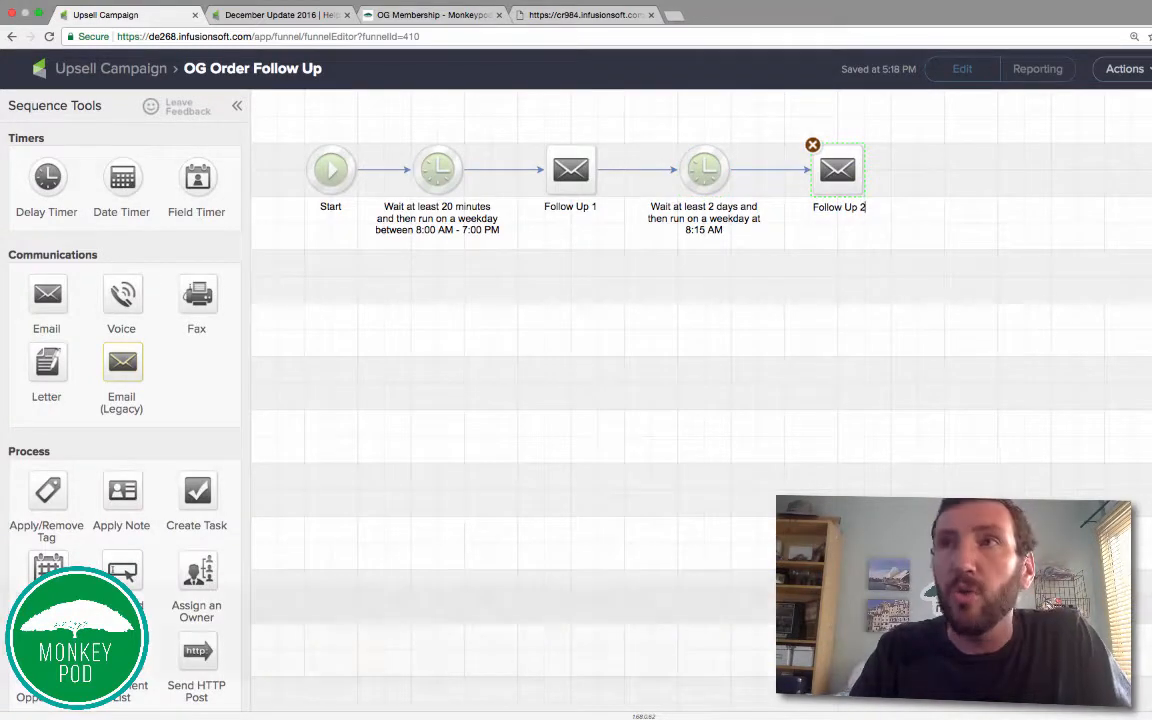
left_click_drag(517, 130, 616, 232)
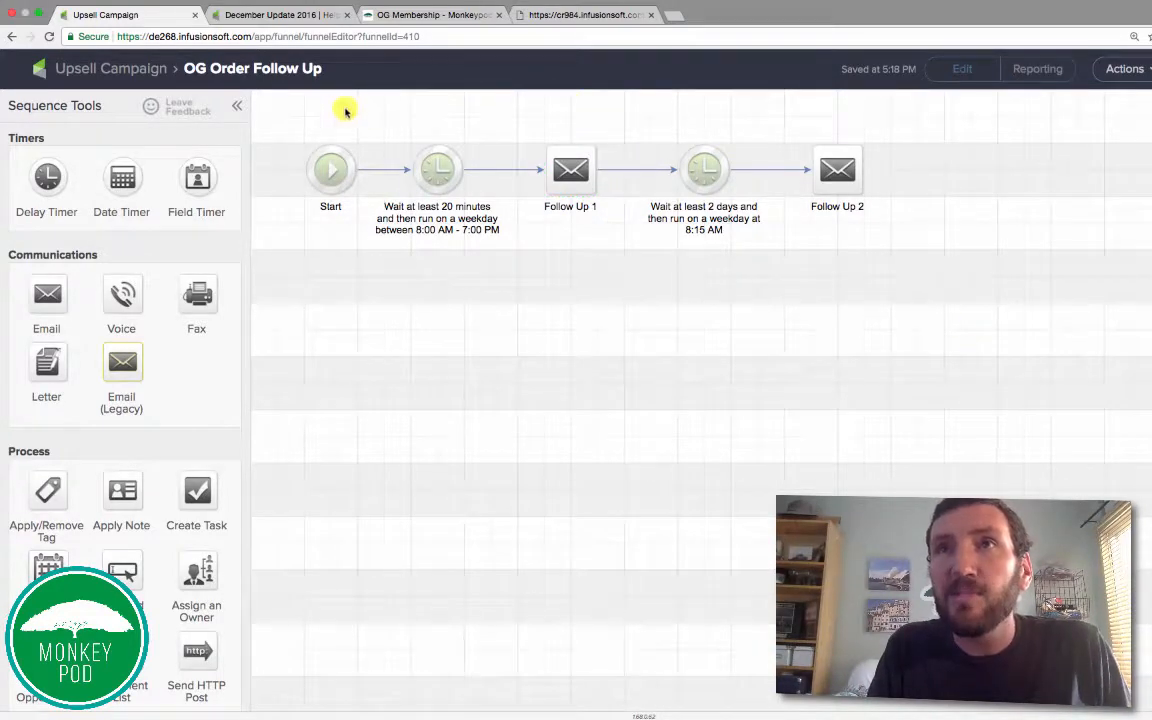
left_click_drag(287, 109, 935, 320)
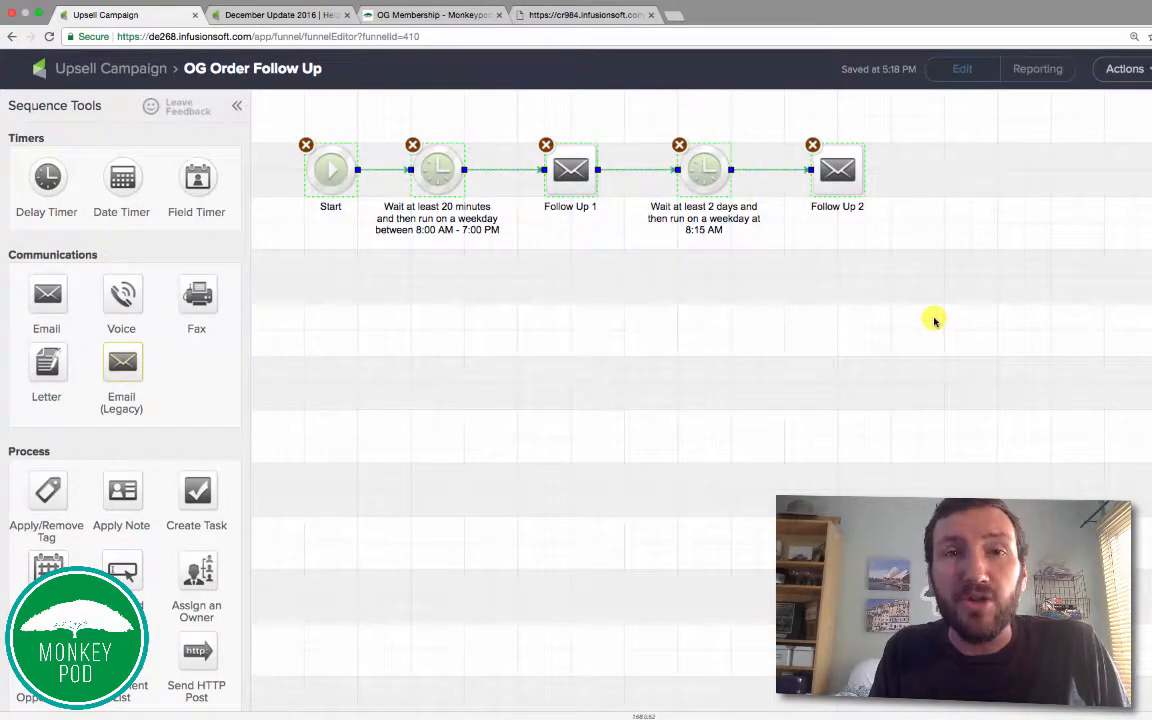
left_click(935, 320)
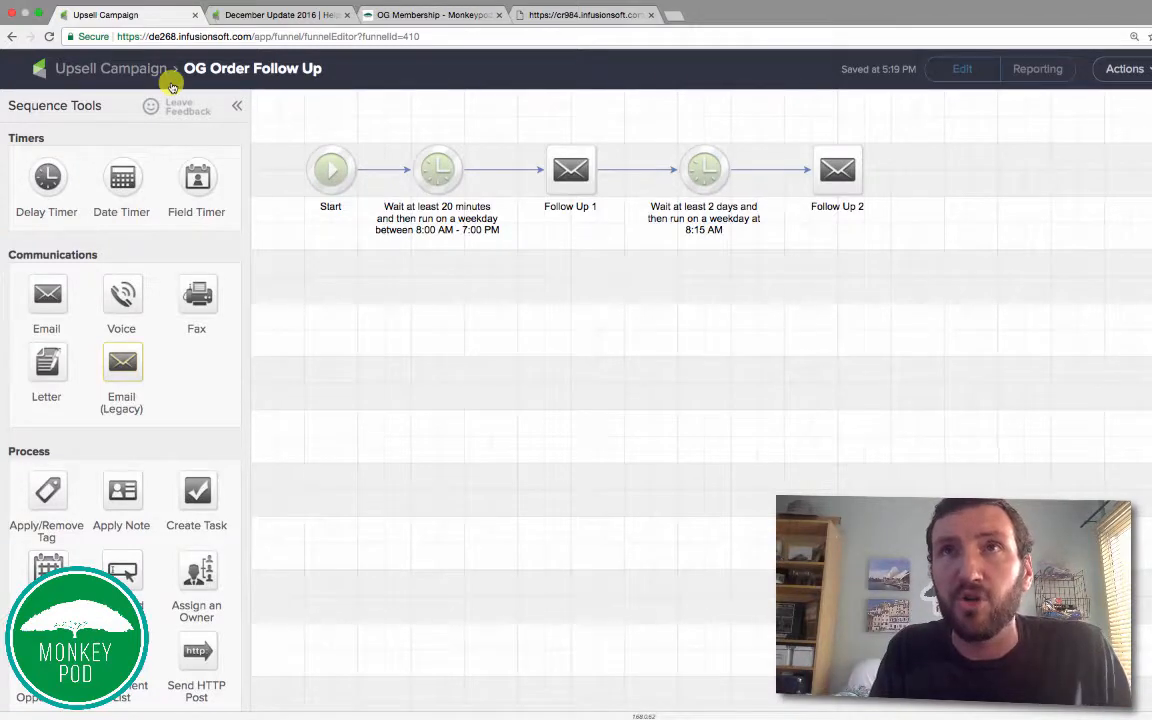
- Return to the Upsell Campaign canvas, view the open cr984.infusionsoft.com page, and come back to the campaign
left_click(121, 64)
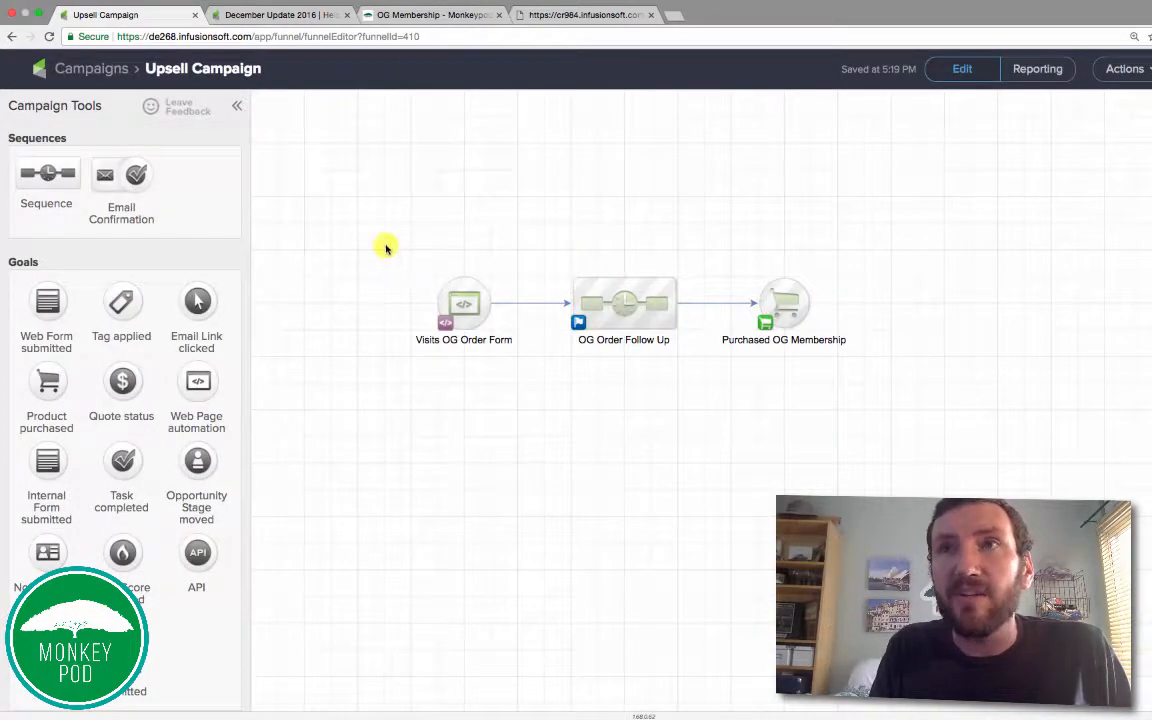
left_click_drag(386, 247, 528, 375)
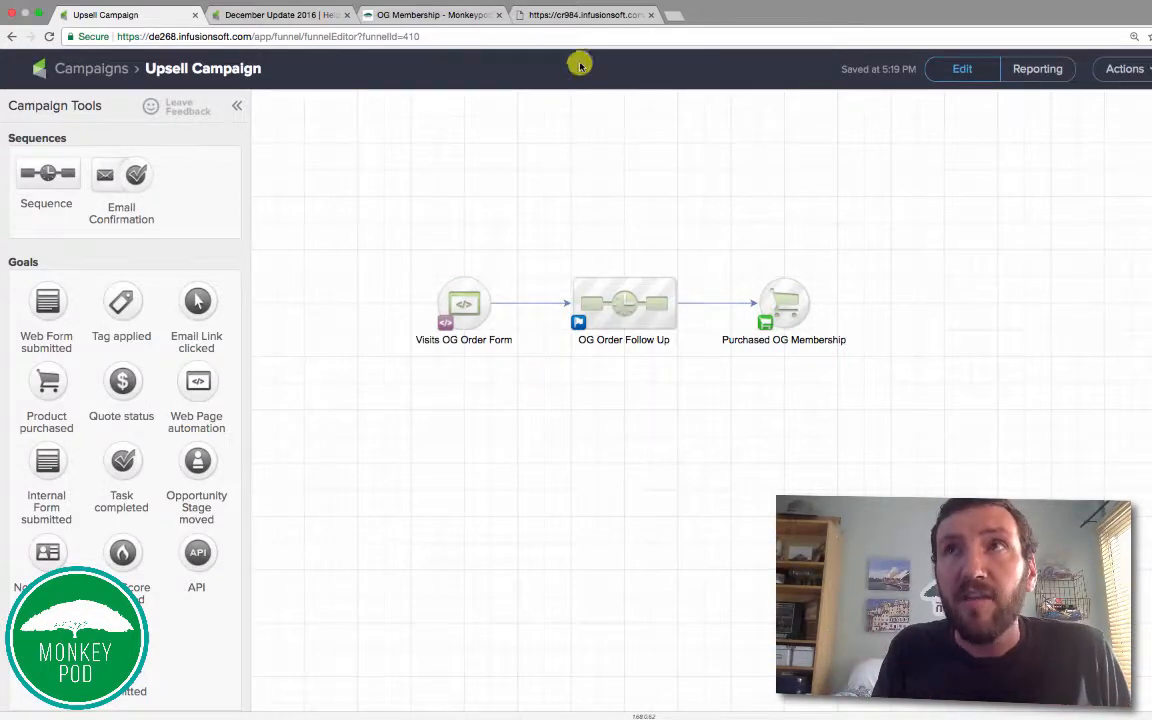
left_click(582, 15)
left_click(148, 15)
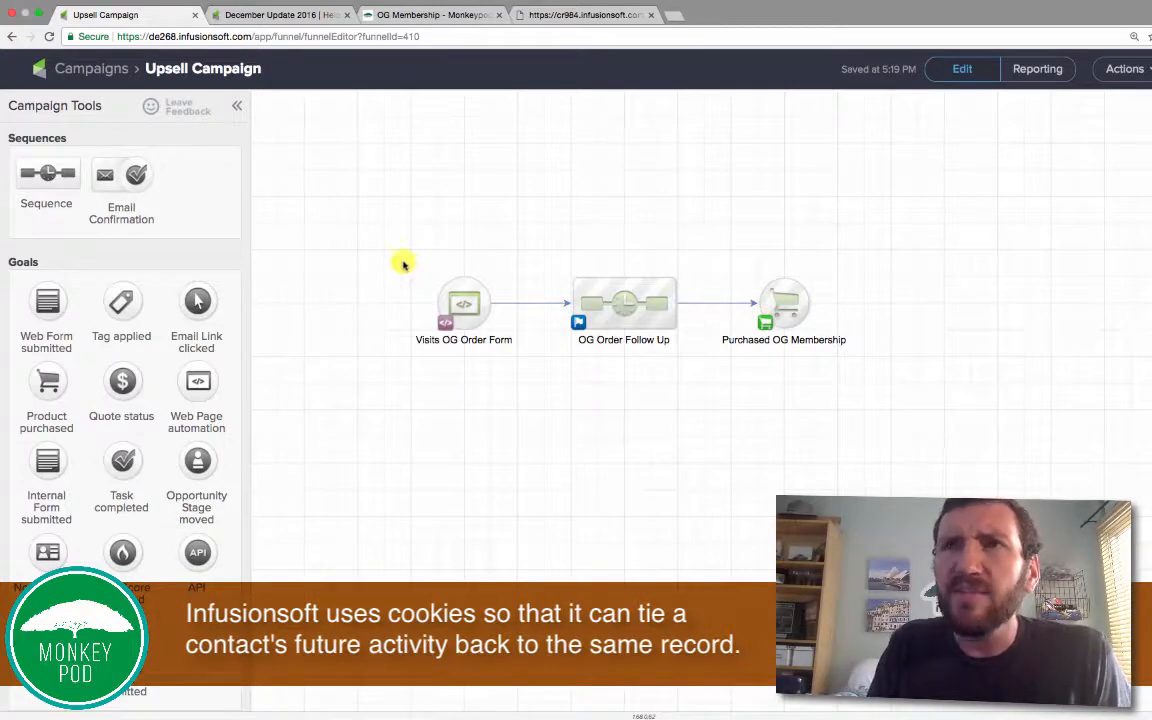
left_click_drag(403, 263, 531, 375)
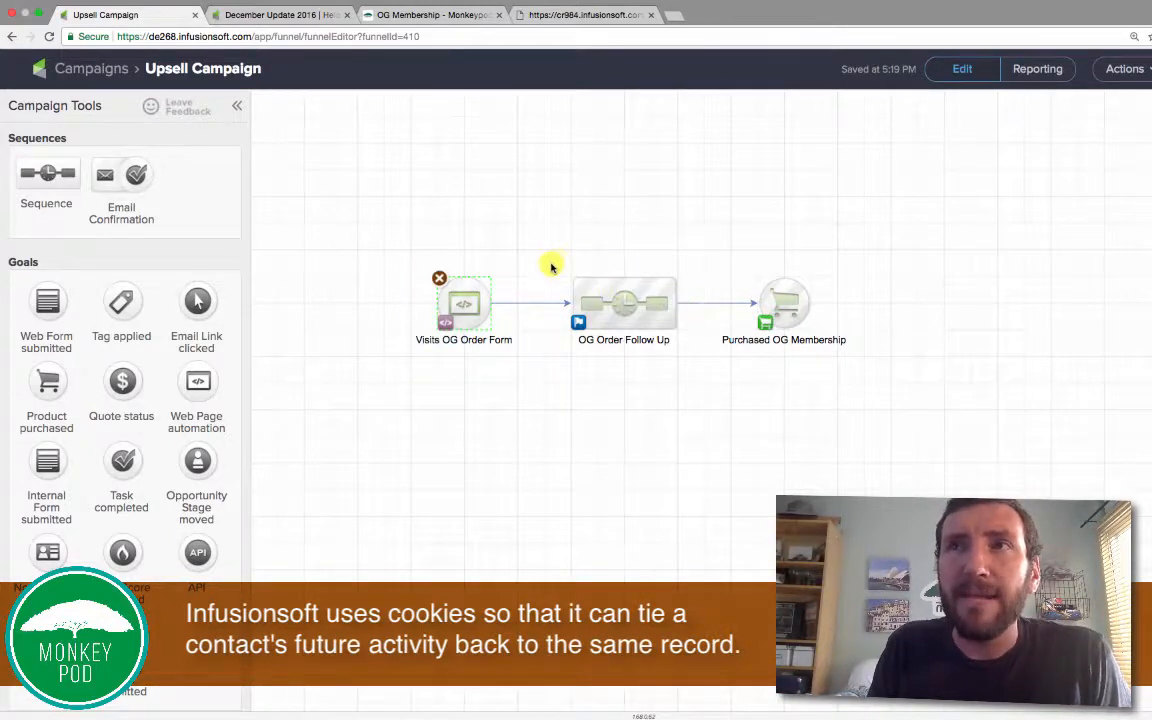
left_click_drag(549, 262, 694, 383)
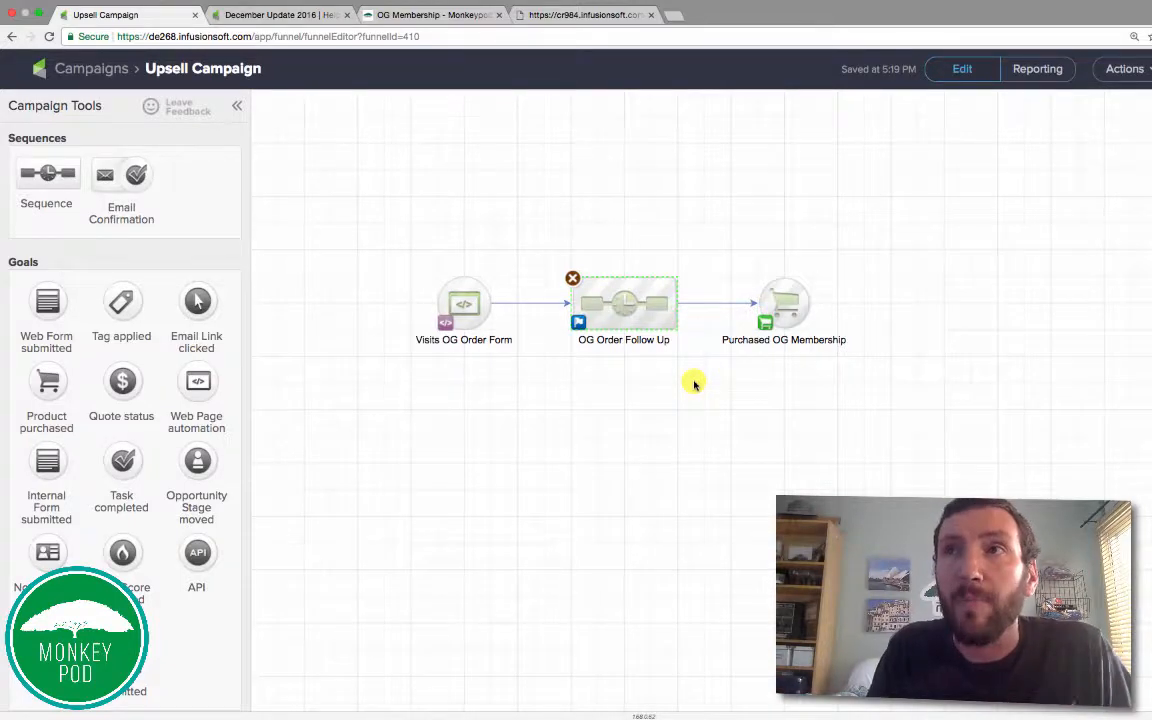
left_click_drag(705, 256, 877, 373)
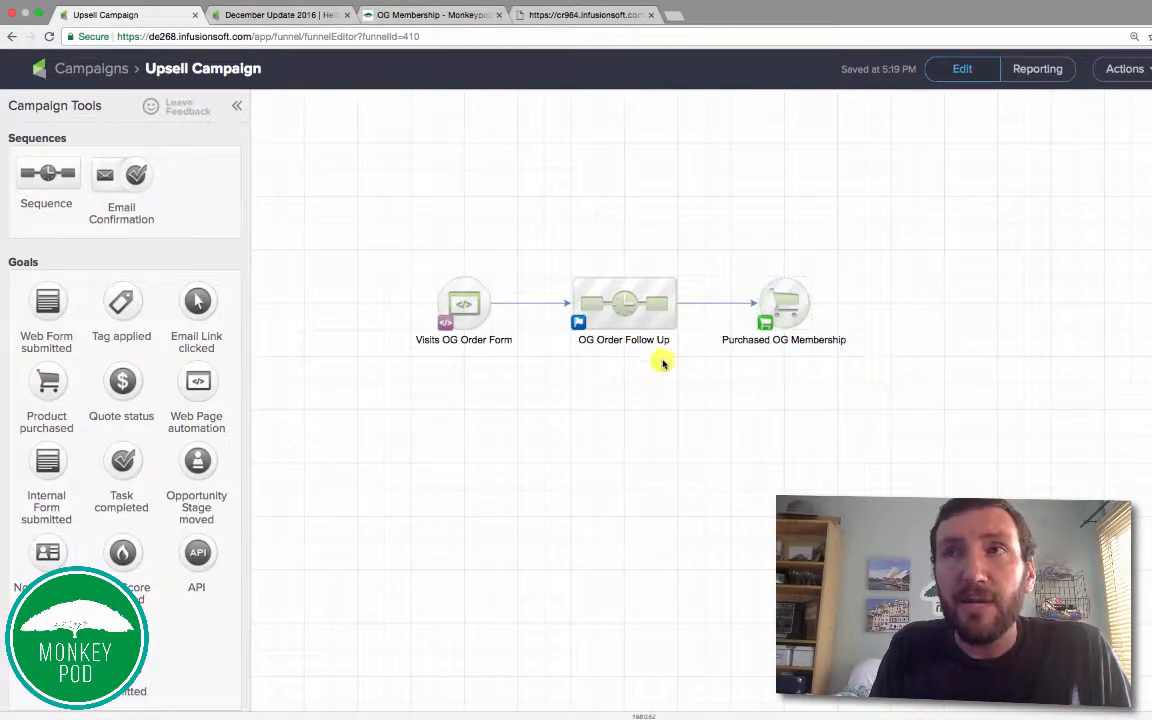
left_click_drag(545, 265, 692, 362)
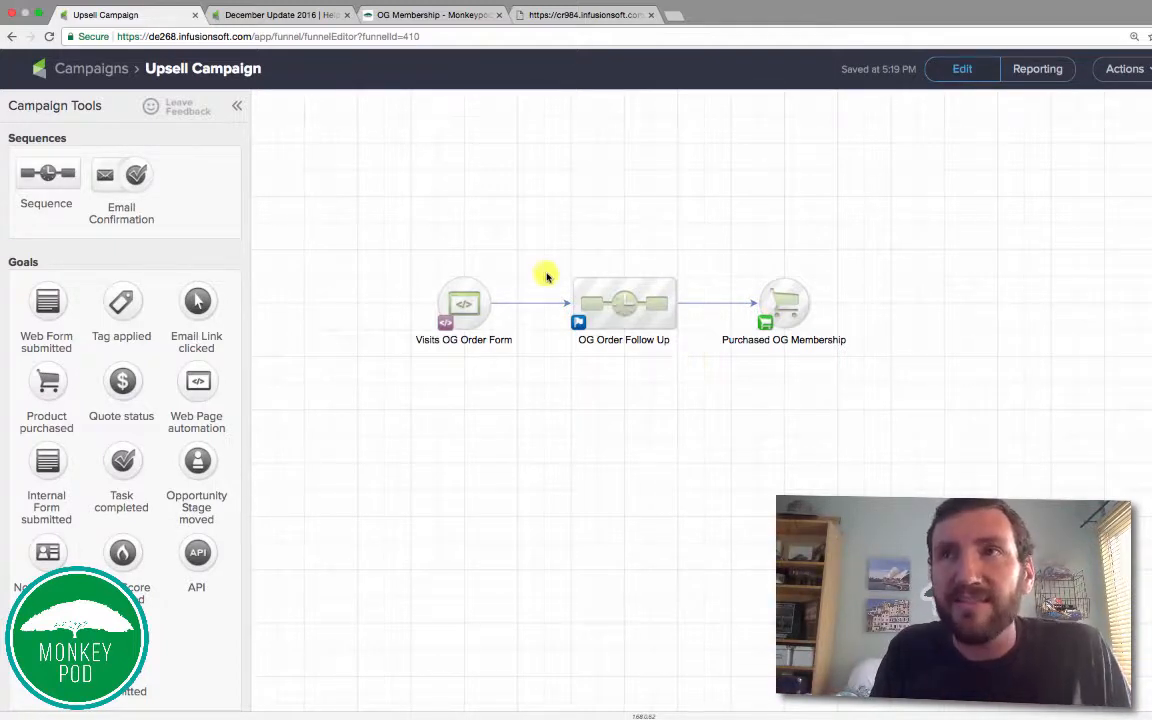
left_click_drag(540, 249, 703, 377)
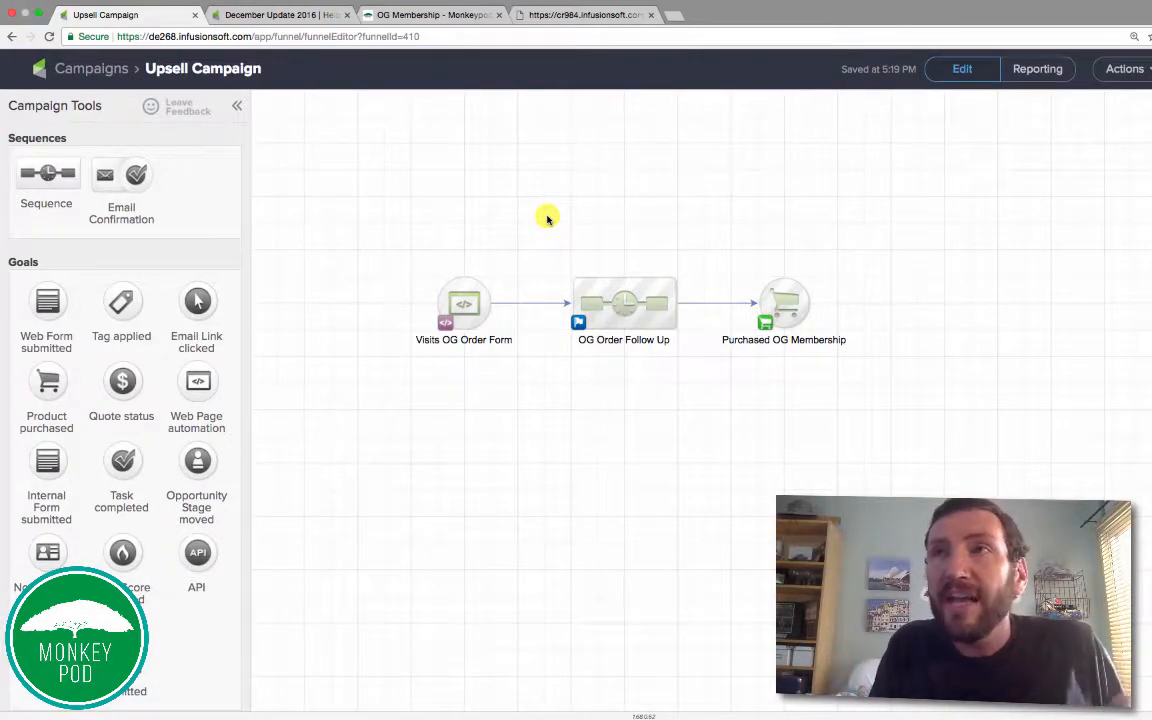
left_click_drag(719, 259, 883, 375)
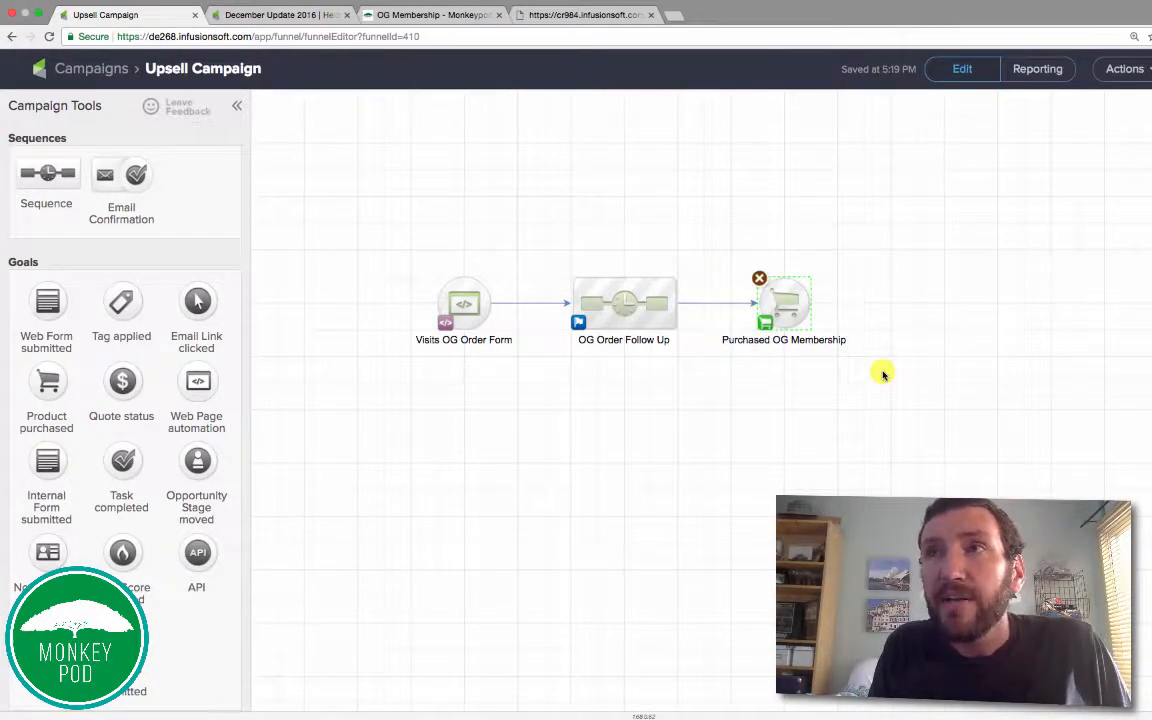
left_click(883, 375)
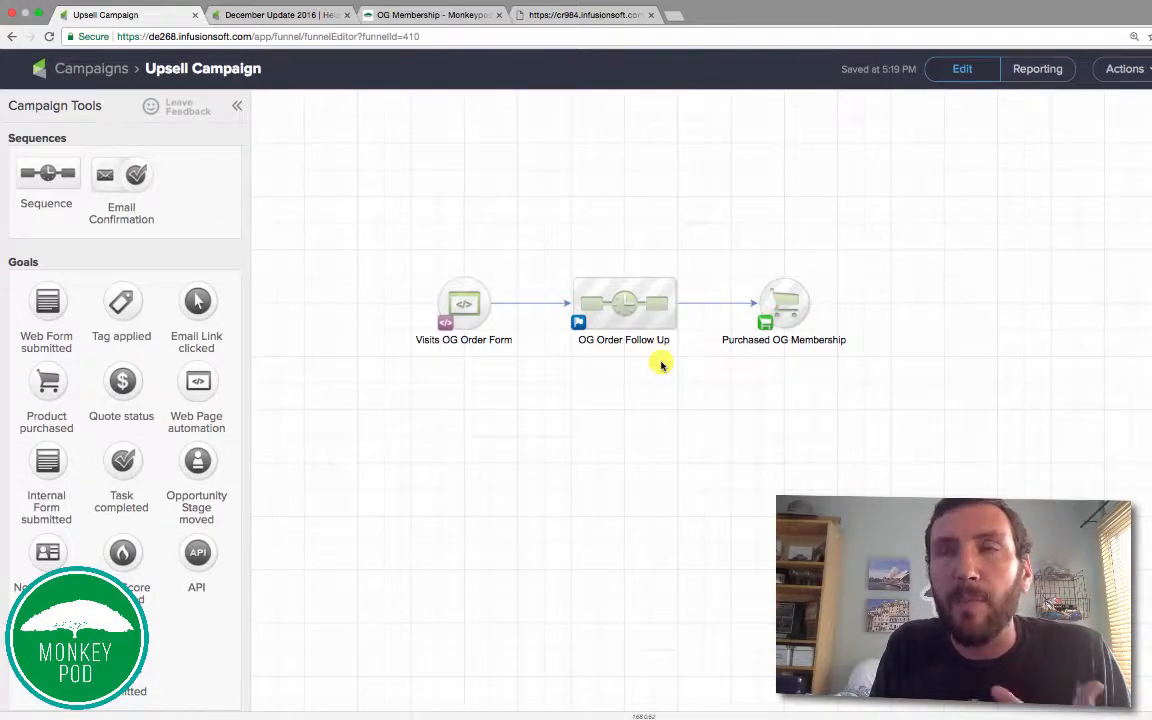
- Space the two goals farther apart and move the OG Order Follow Up sequence above the line between them
left_click_drag(465, 301, 439, 301)
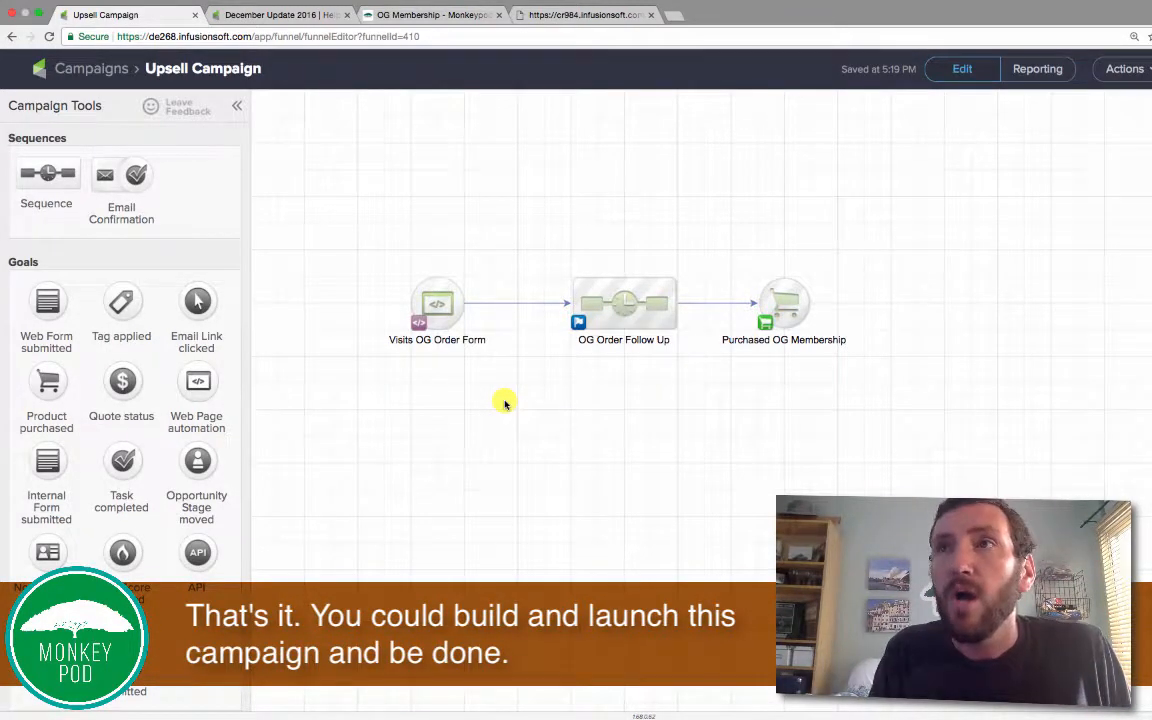
left_click_drag(624, 300, 650, 300)
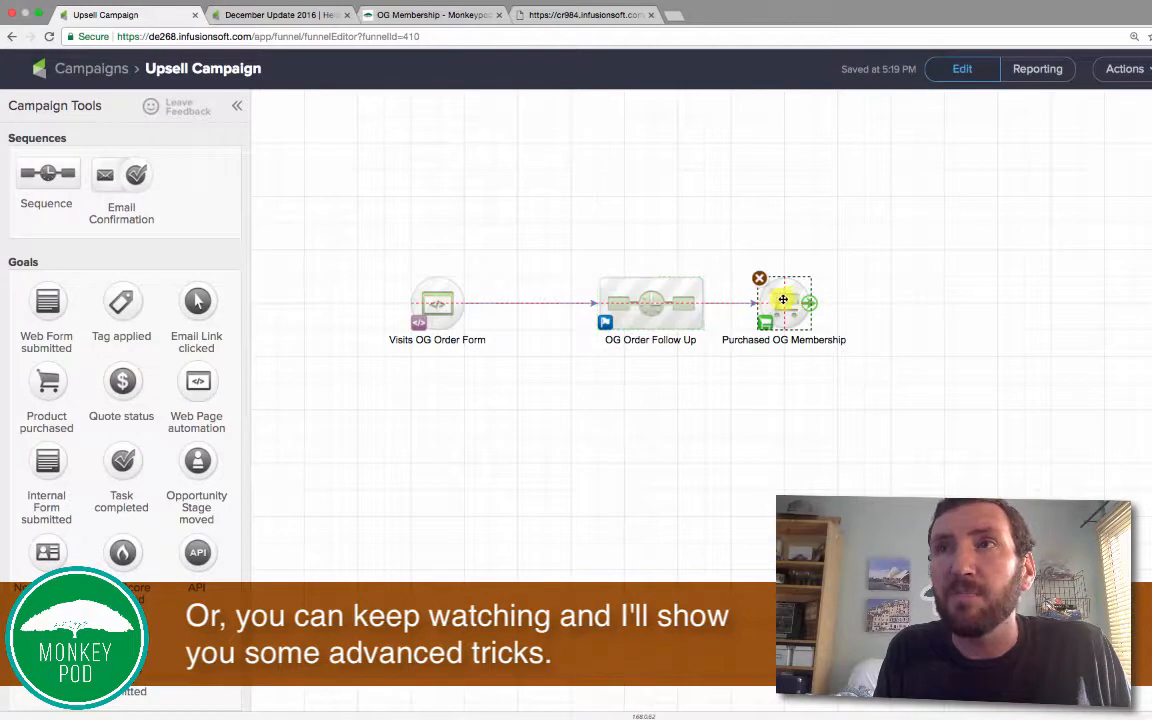
left_click_drag(783, 299, 810, 300)
left_click_drag(670, 303, 681, 303)
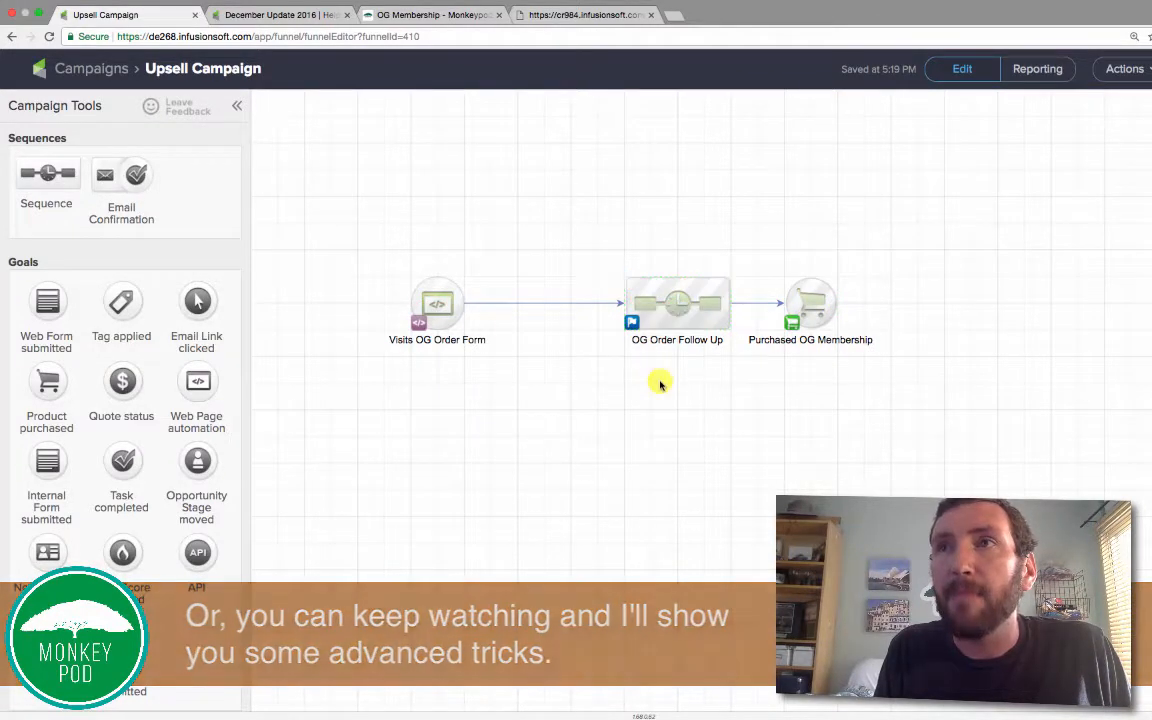
left_click_drag(346, 237, 452, 338)
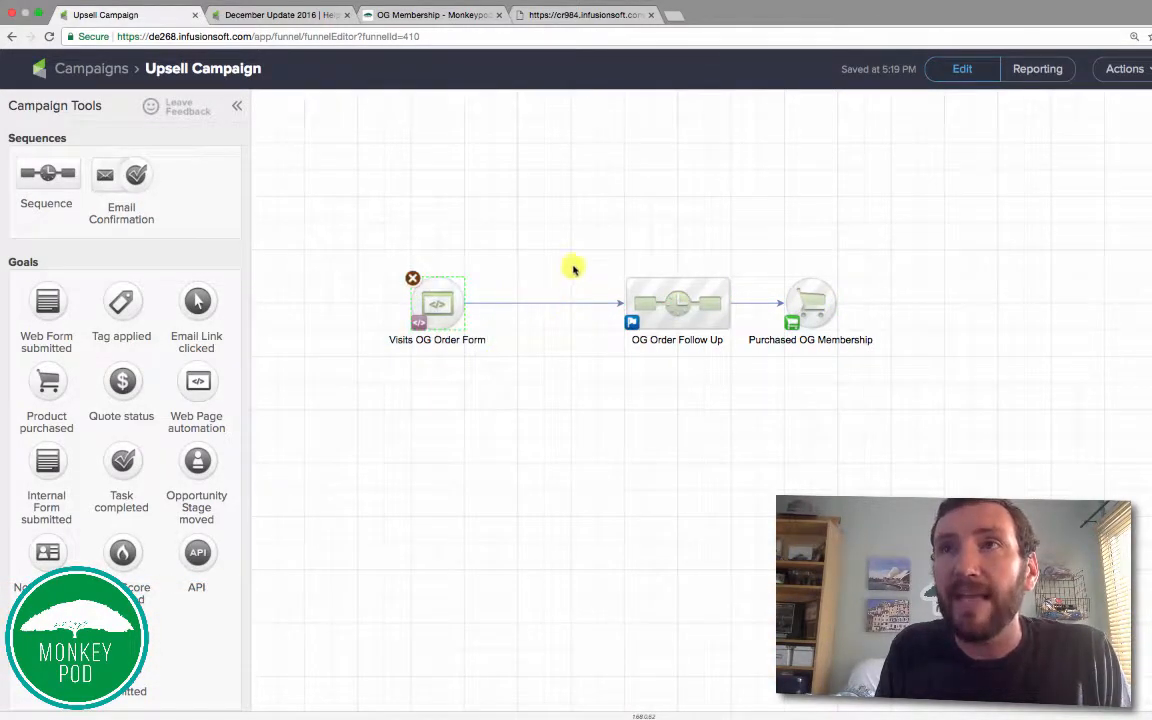
left_click_drag(581, 247, 746, 373)
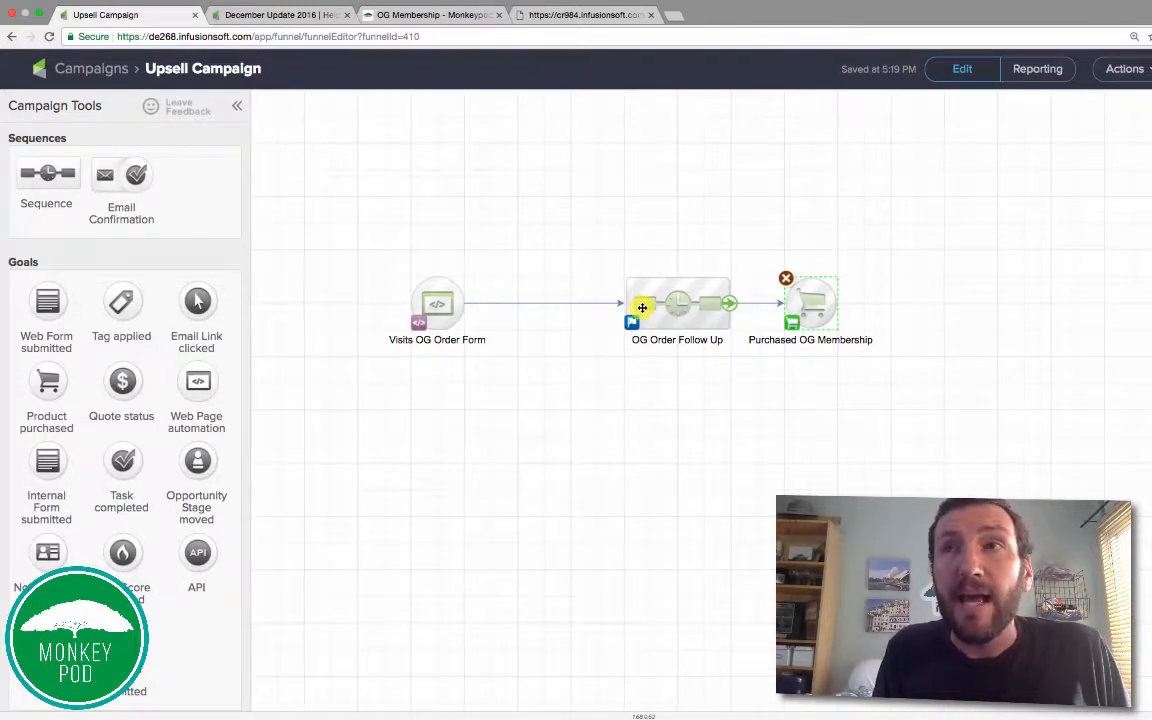
left_click_drag(642, 307, 587, 261)
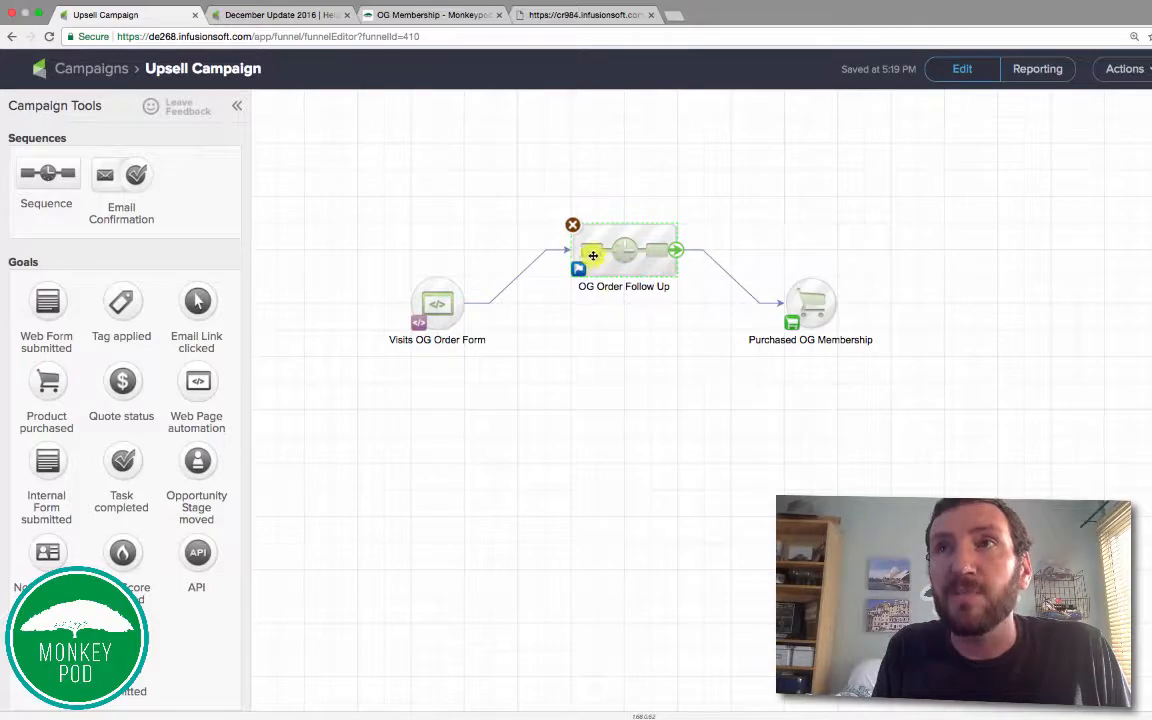
left_click_drag(540, 193, 730, 331)
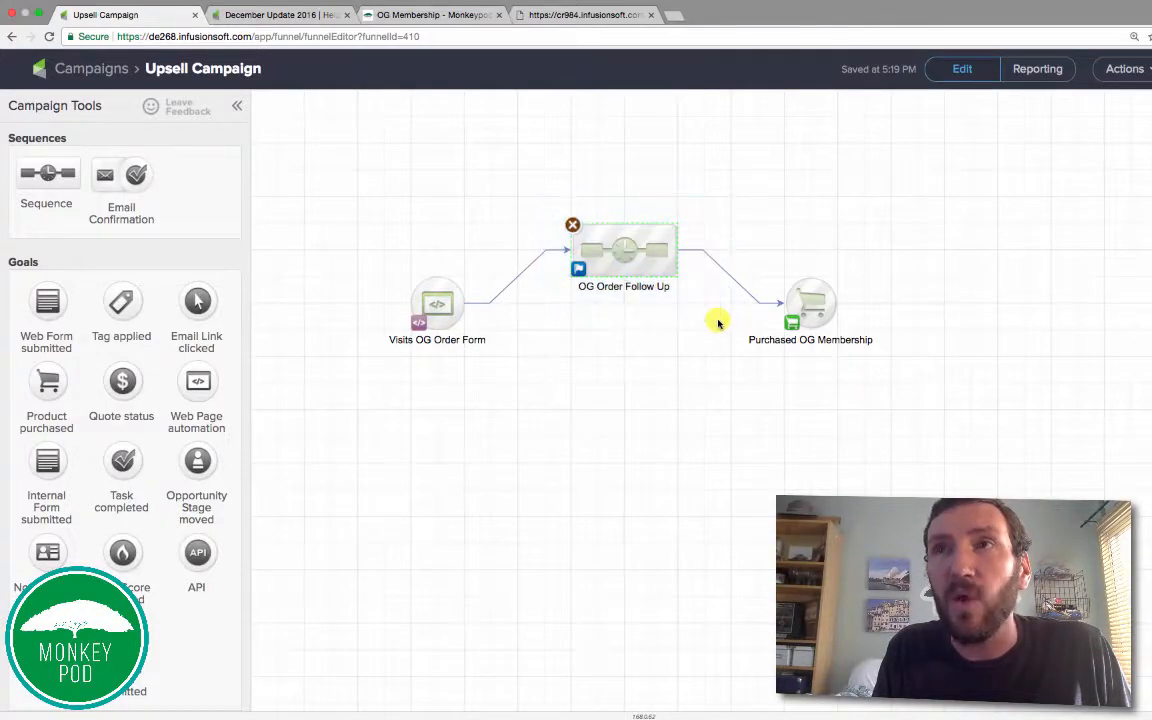
- Check the contents of the OG Order Follow Up sequence, and rename the sequence "OG Order Follow Up 1" on the campaign canvas
double_click(641, 248)
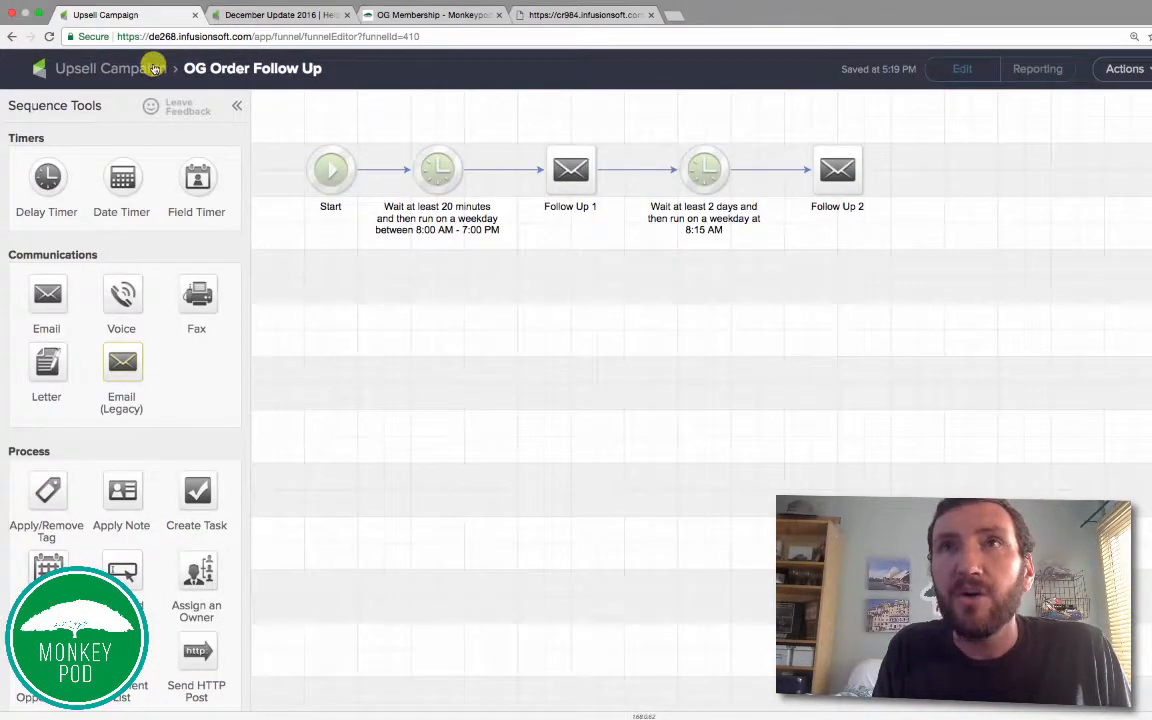
left_click(152, 68)
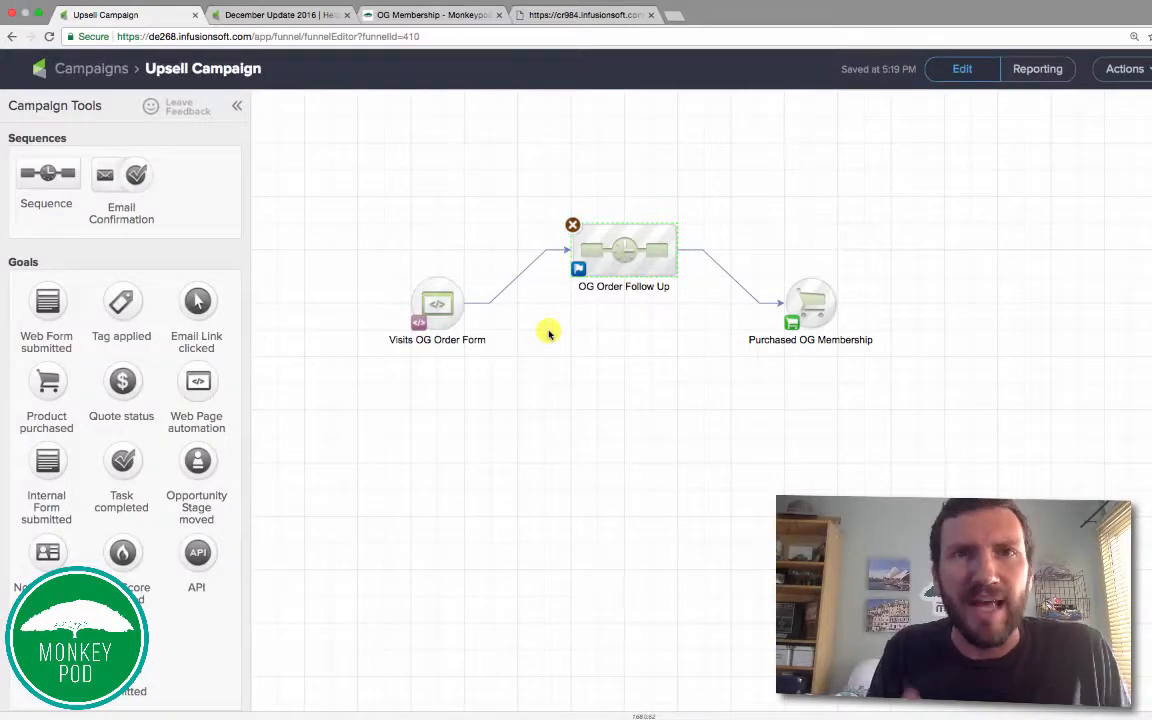
left_click(629, 287)
type("1")
left_click(665, 343)
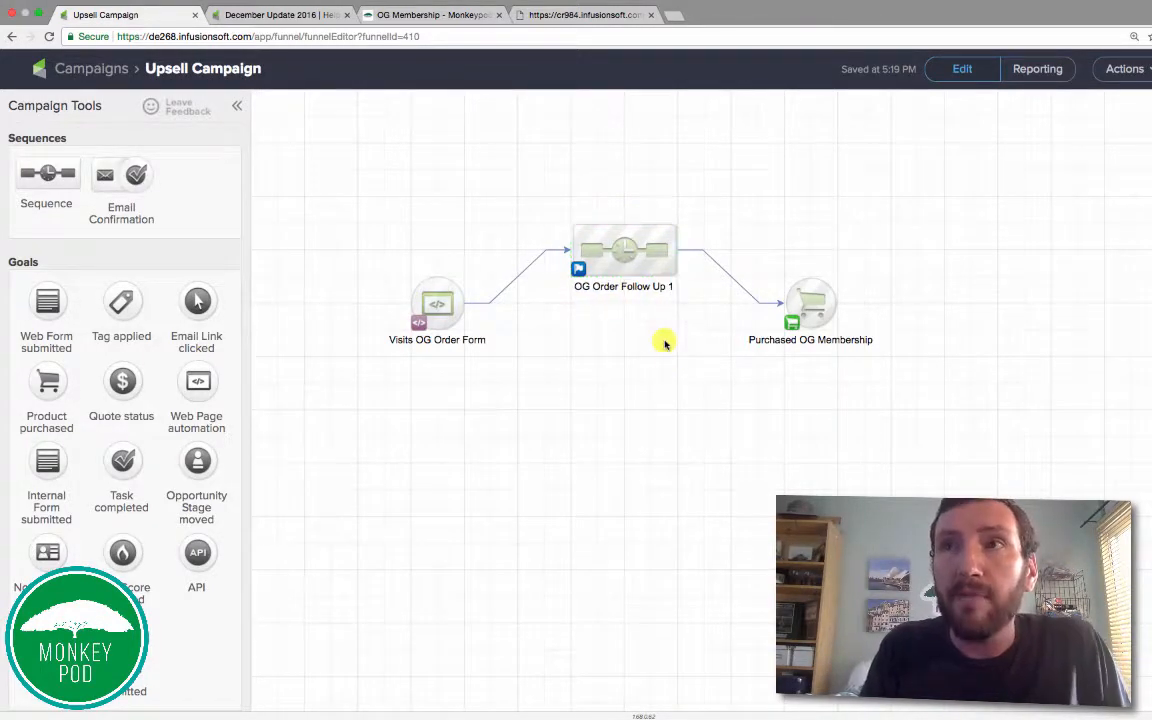
- Duplicate OG Order Follow Up 1, place the copy below it, and connect it between the Visits OG Order Form and Purchased OG Membership goals
right_click(637, 260)
left_click(685, 275)
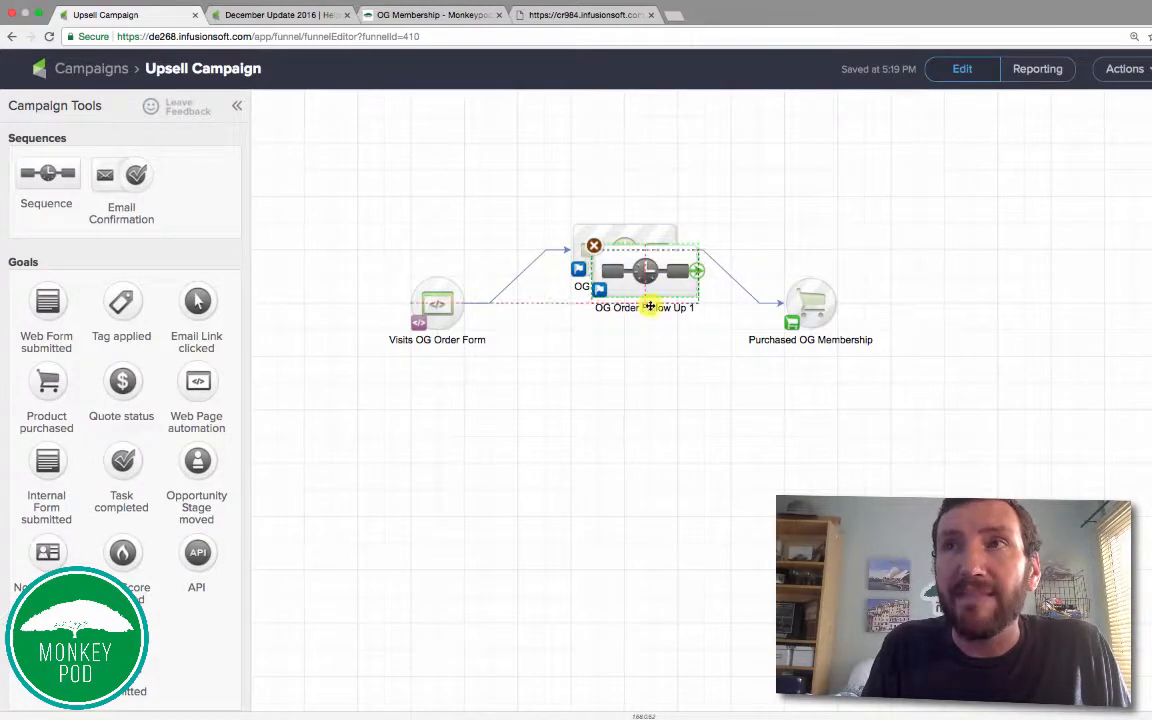
left_click_drag(650, 305, 633, 357)
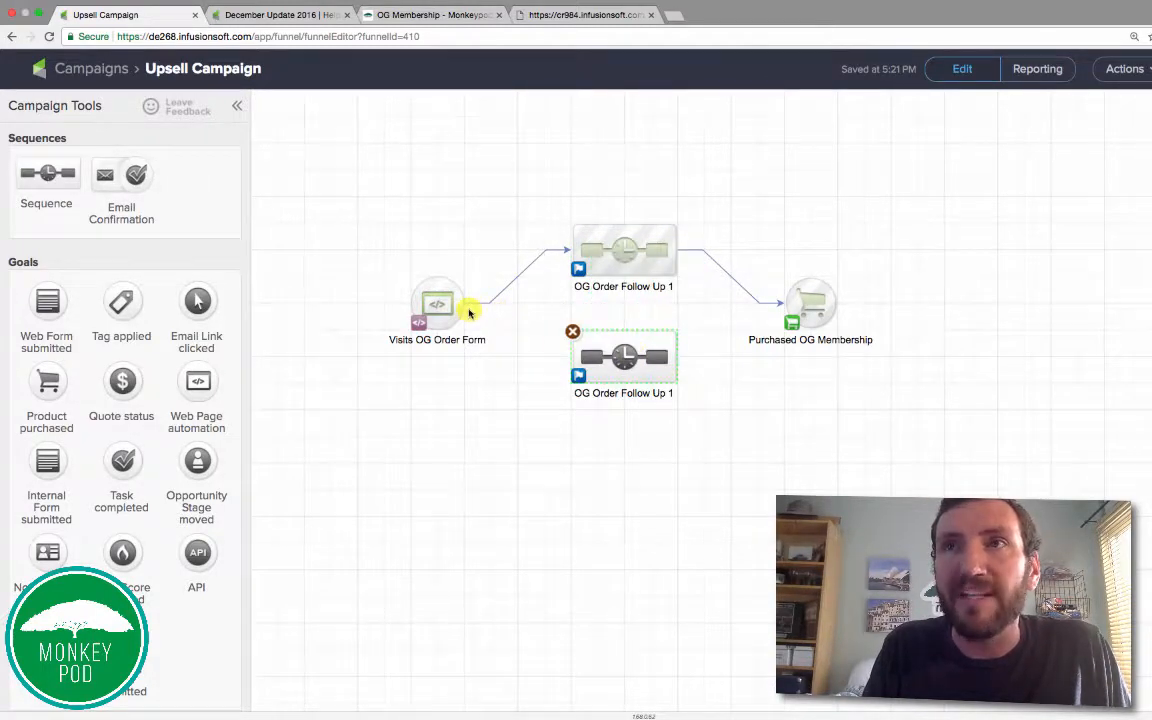
left_click_drag(464, 310, 574, 350)
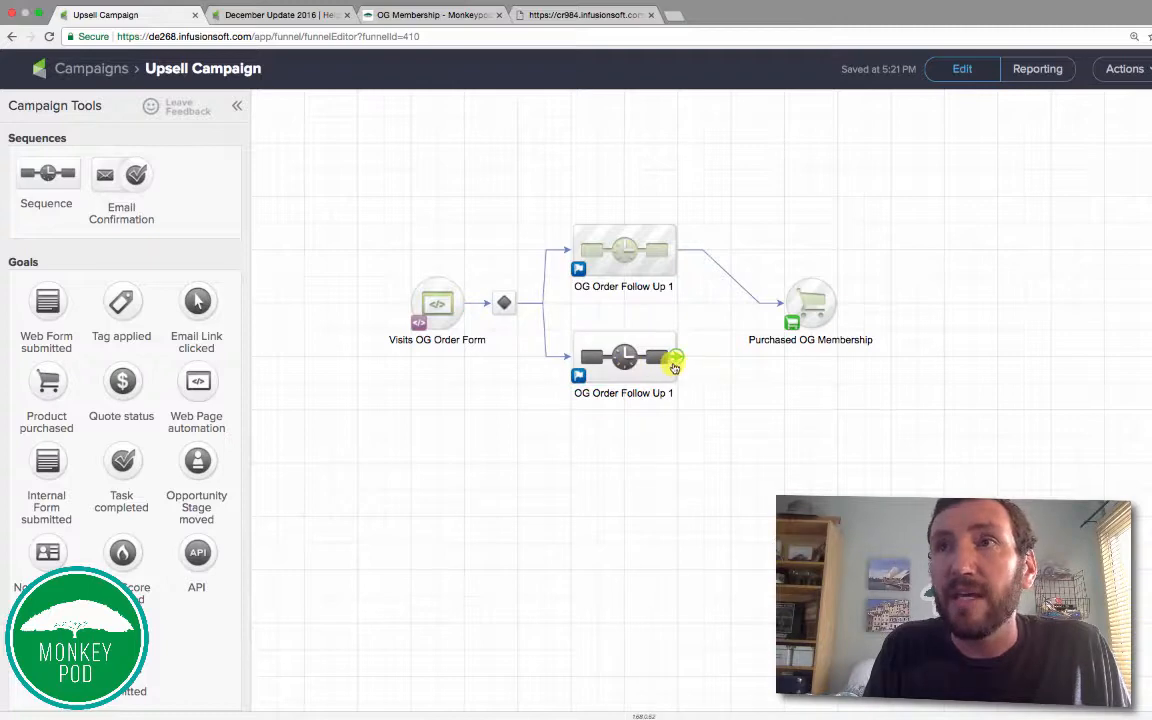
left_click_drag(674, 358, 805, 308)
- Rename the copied lower sequence as "OG Order Follow Up 2"
left_click(689, 391)
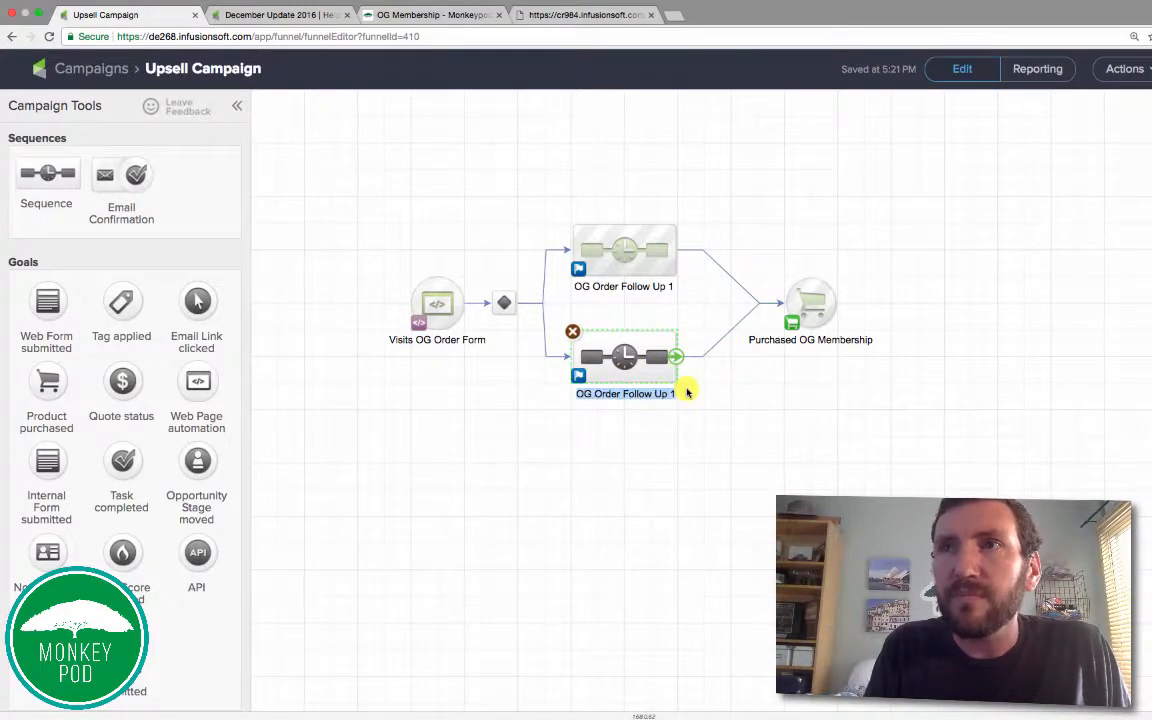
left_click(676, 393)
key("BackSpace")
type("2")
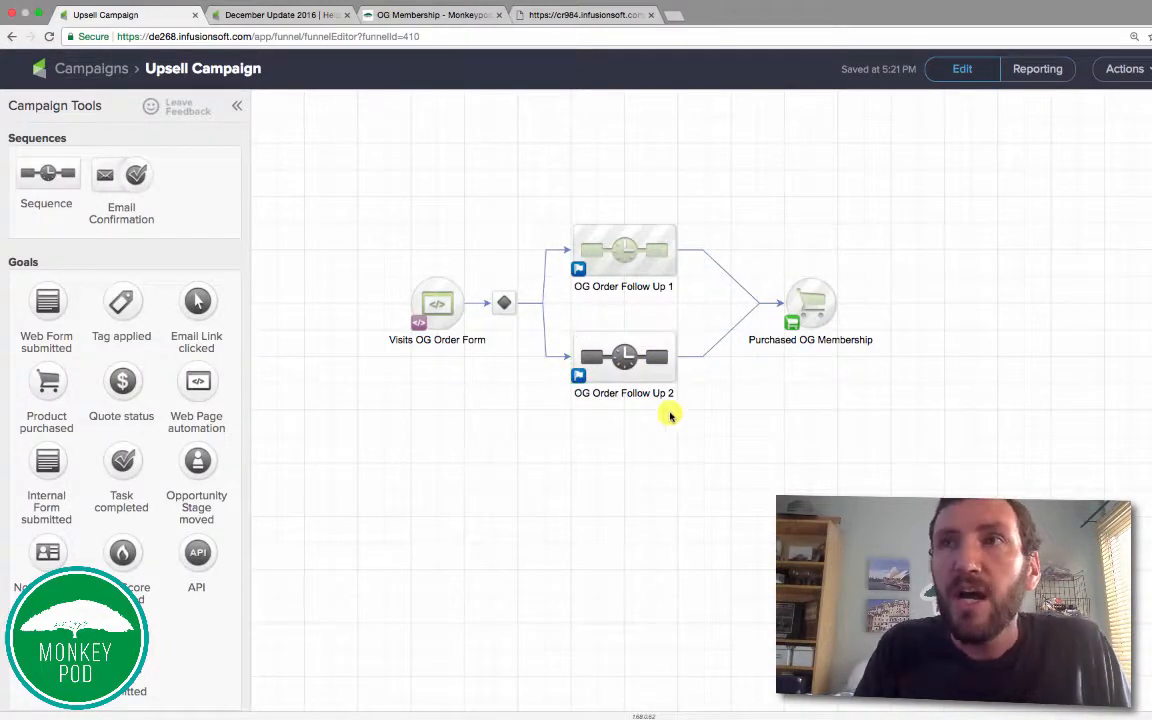
- Review the OG Order Follow Up 2 sequence, and move the Visits OG Order Form goal farther from the decision diamond
double_click(627, 357)
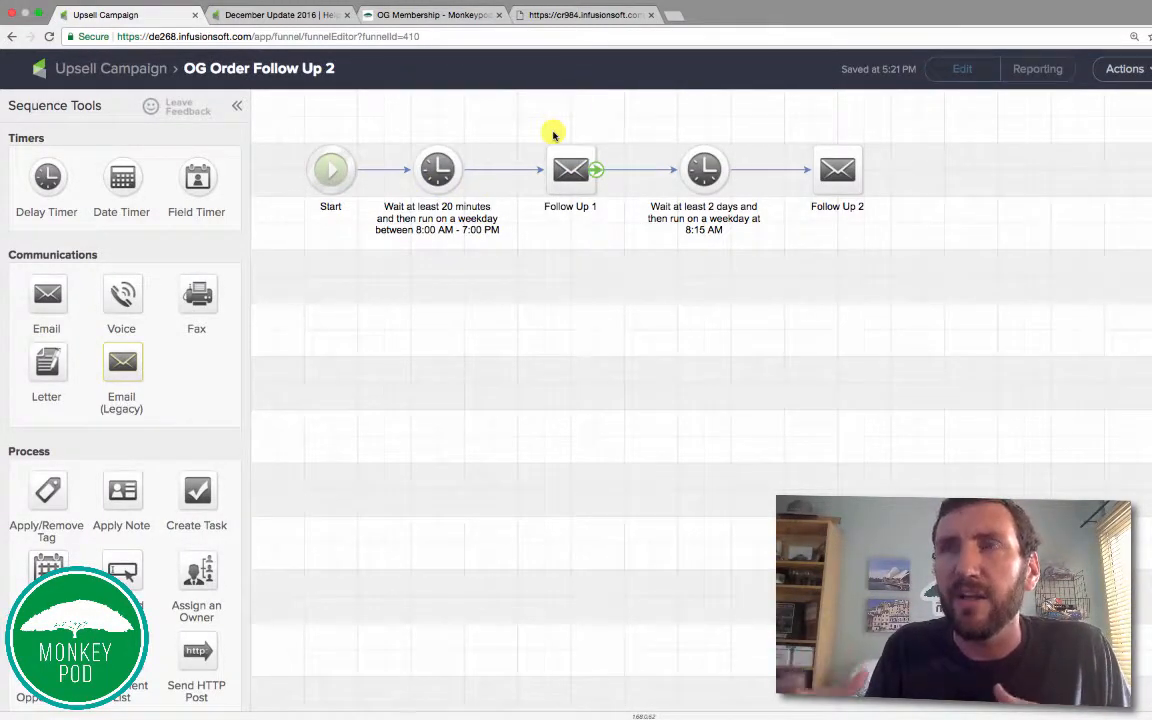
left_click(140, 66)
left_click_drag(437, 303, 410, 303)
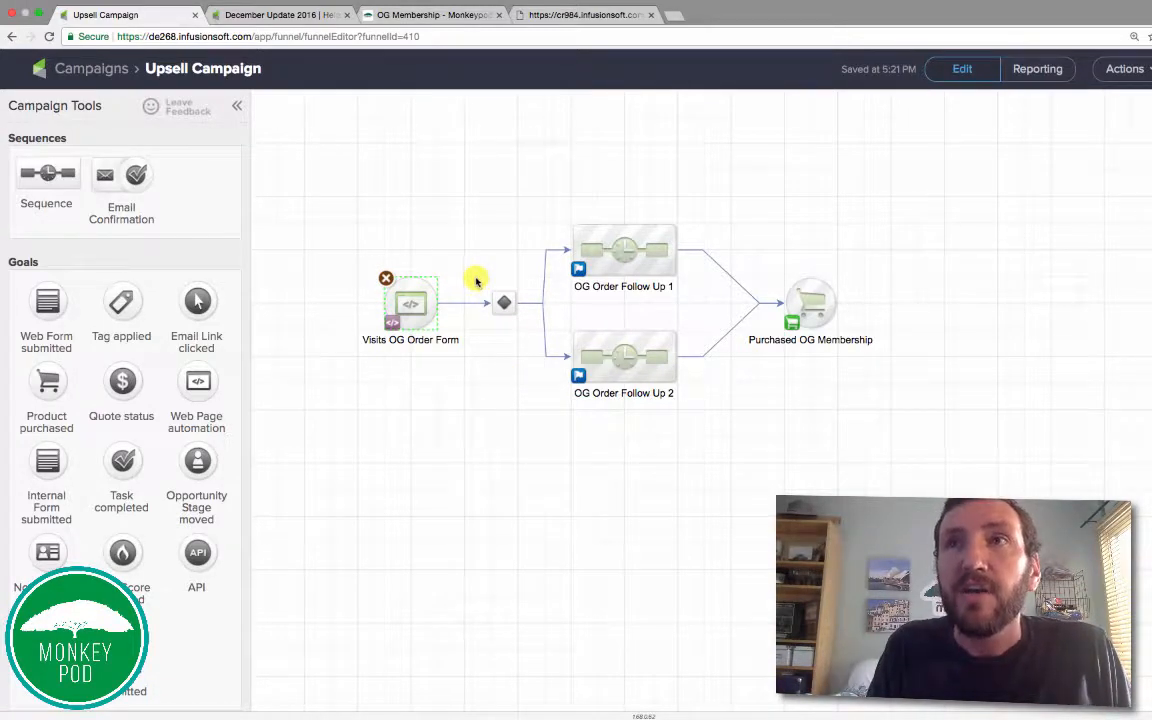
left_click_drag(476, 281, 532, 338)
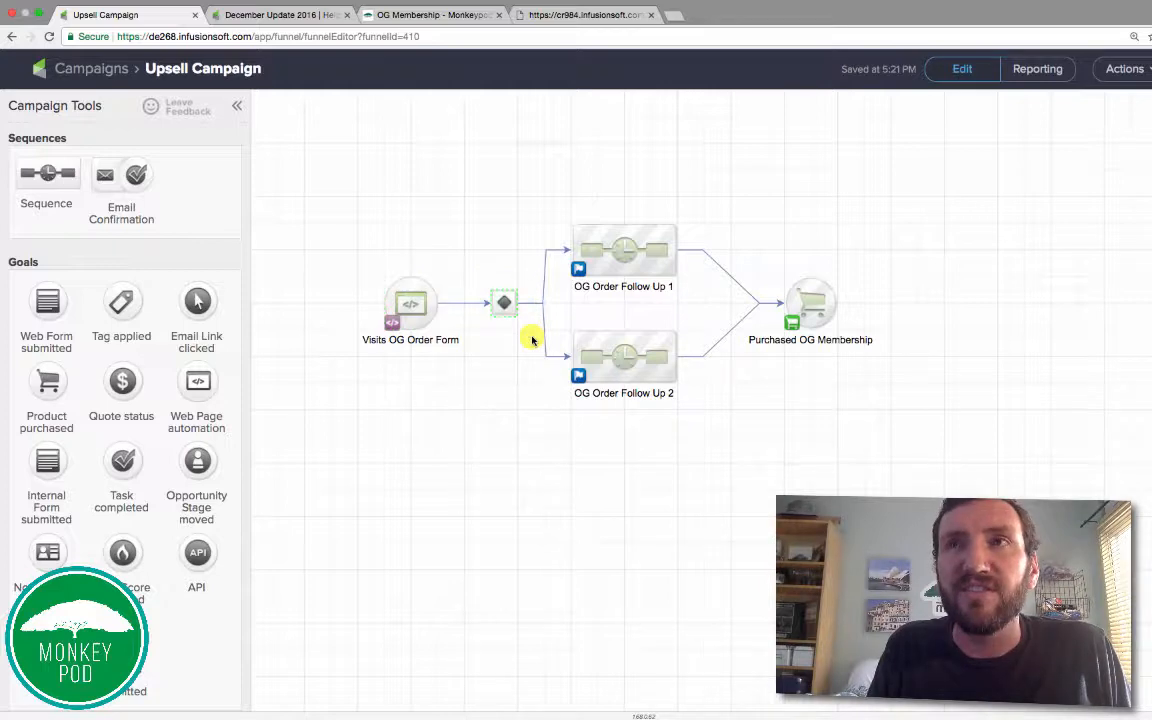
- Add a second Start with a connected Apply/Remove Tag process below the email path in the OG Order Follow Up 1 sequence
double_click(613, 264)
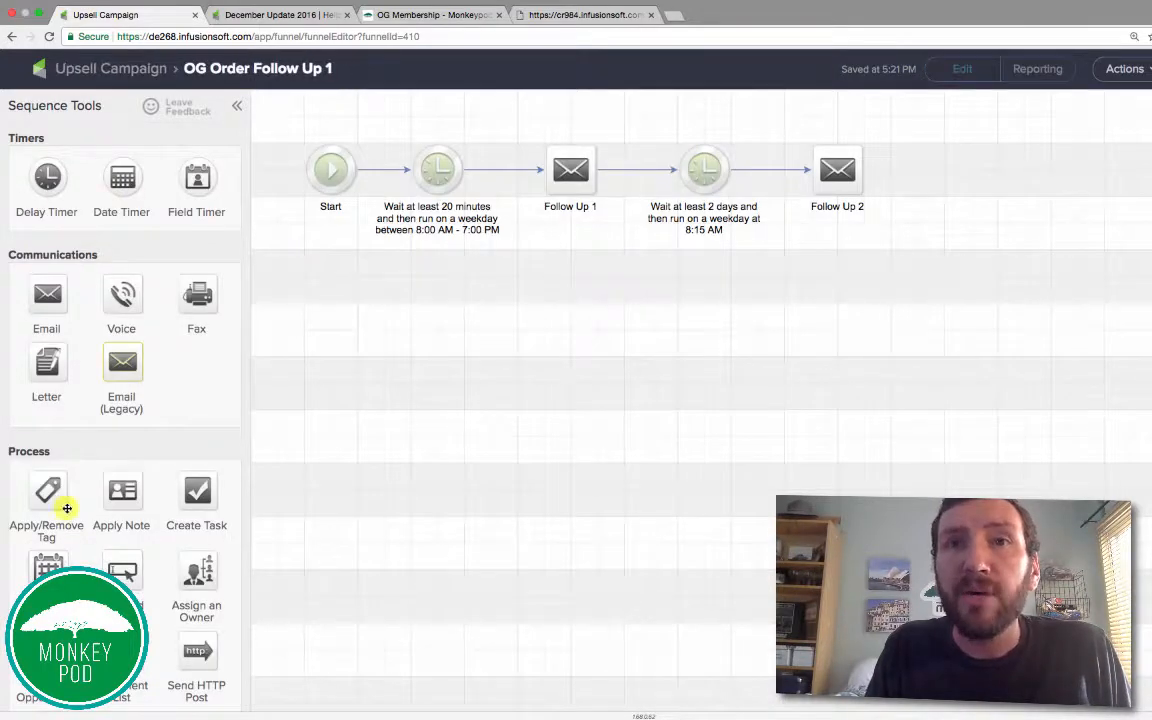
scroll(67, 509, "down", 4)
left_click_drag(67, 509, 329, 301)
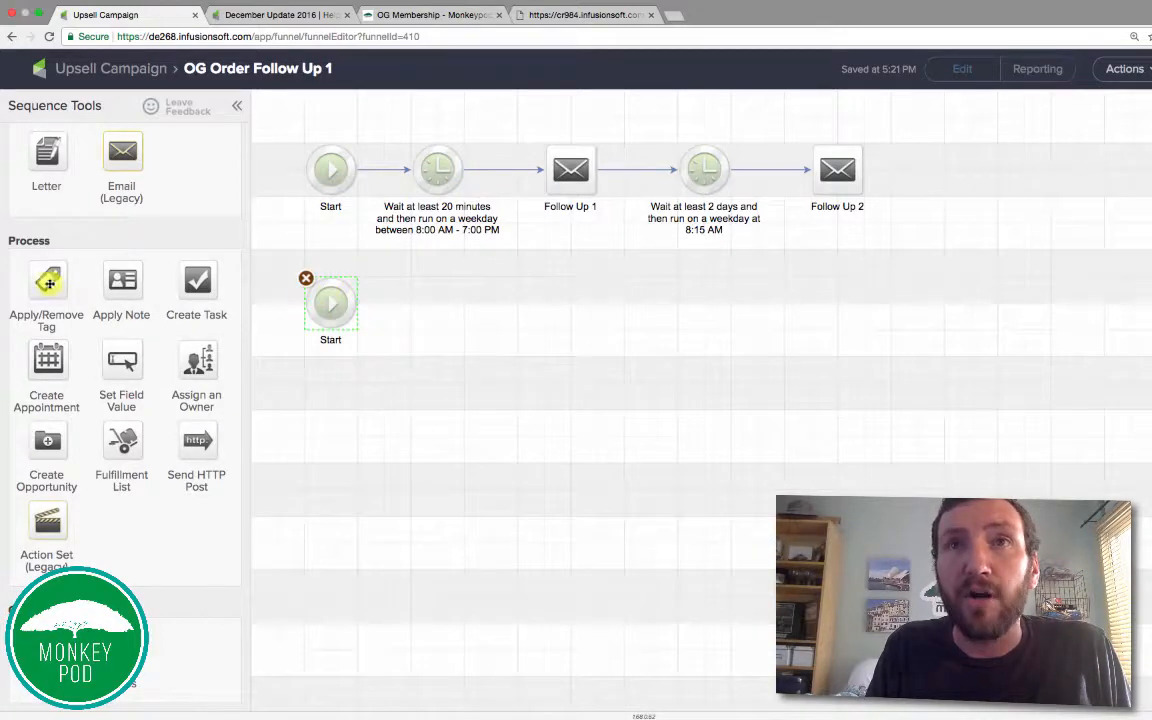
left_click_drag(47, 280, 432, 308)
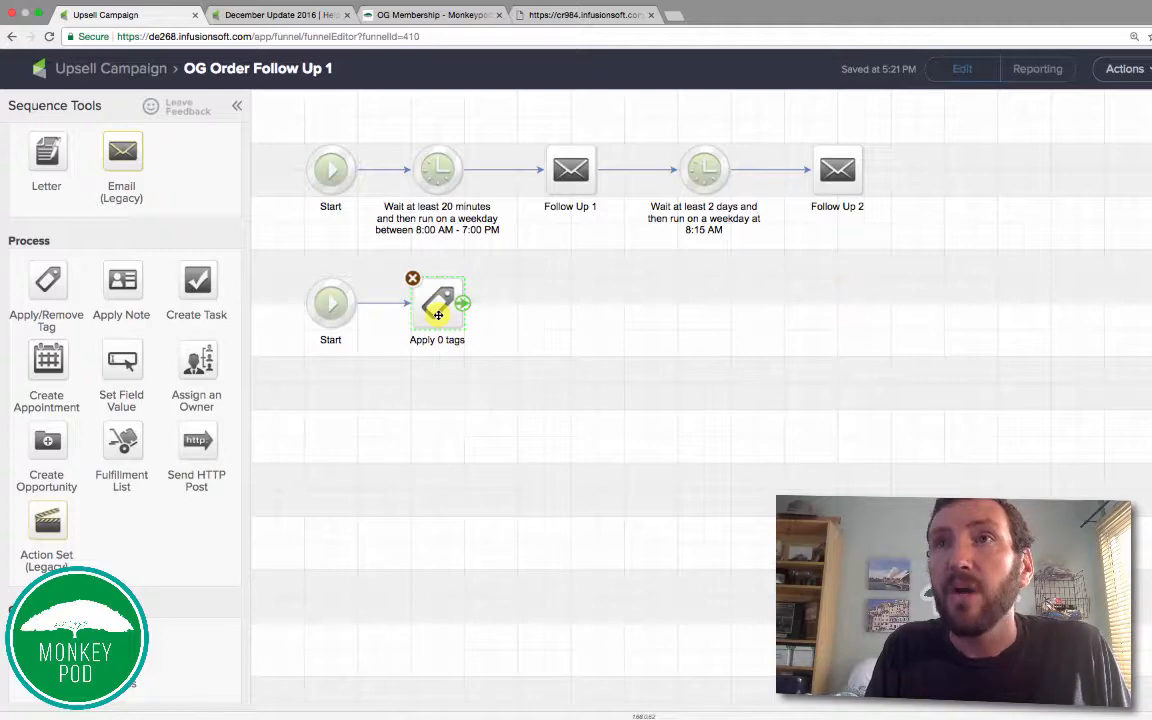
- Configure the tag process to apply a new tag "Saw OG Follow Up Emails" in the Test Tags category, and save it
double_click(438, 315)
left_click(630, 390)
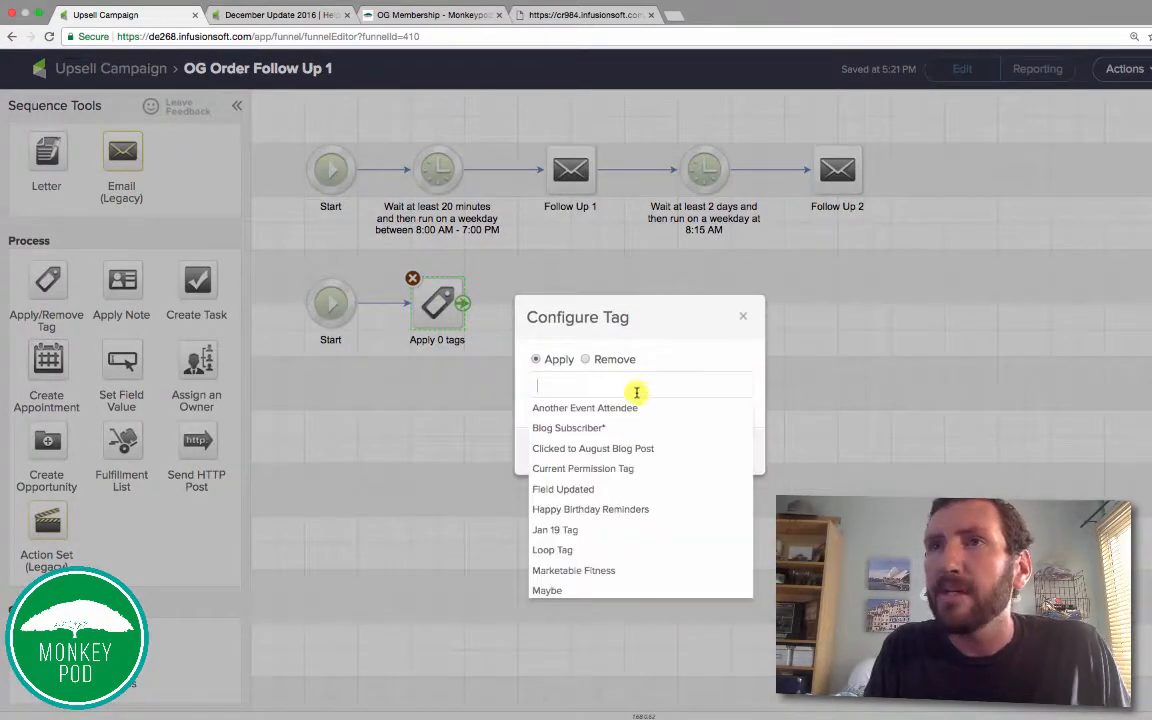
type("Saw OG Follow Up Emails")
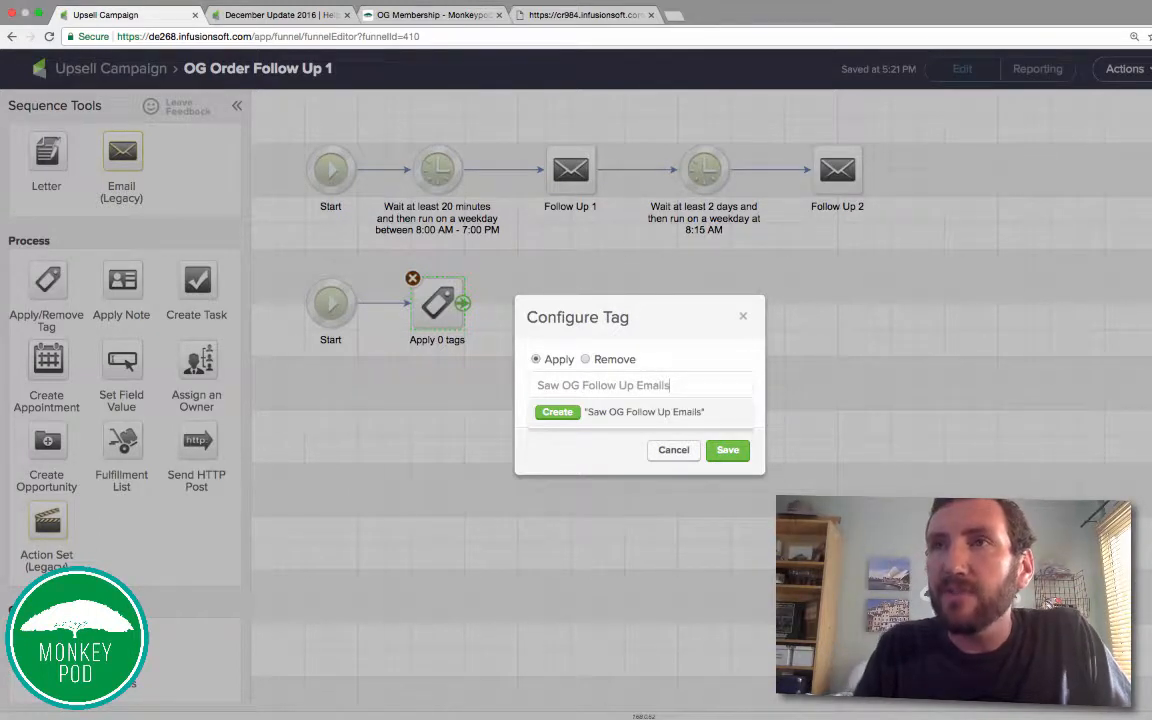
left_click(565, 427)
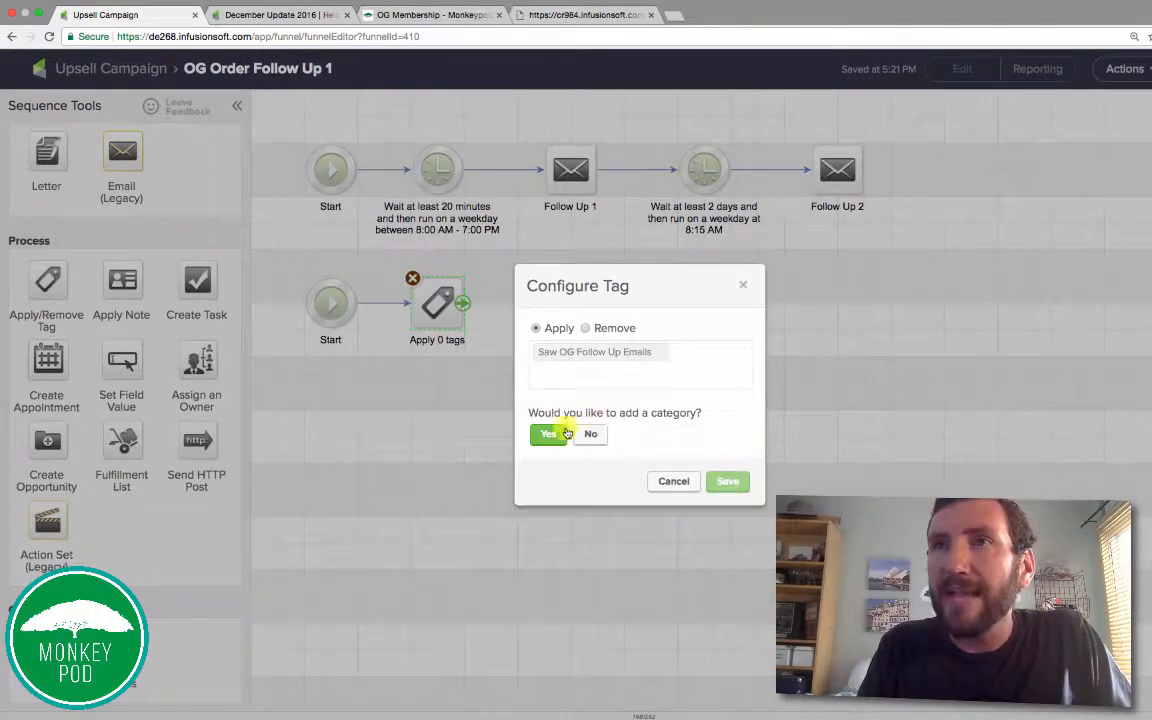
left_click(553, 433)
left_click(570, 428)
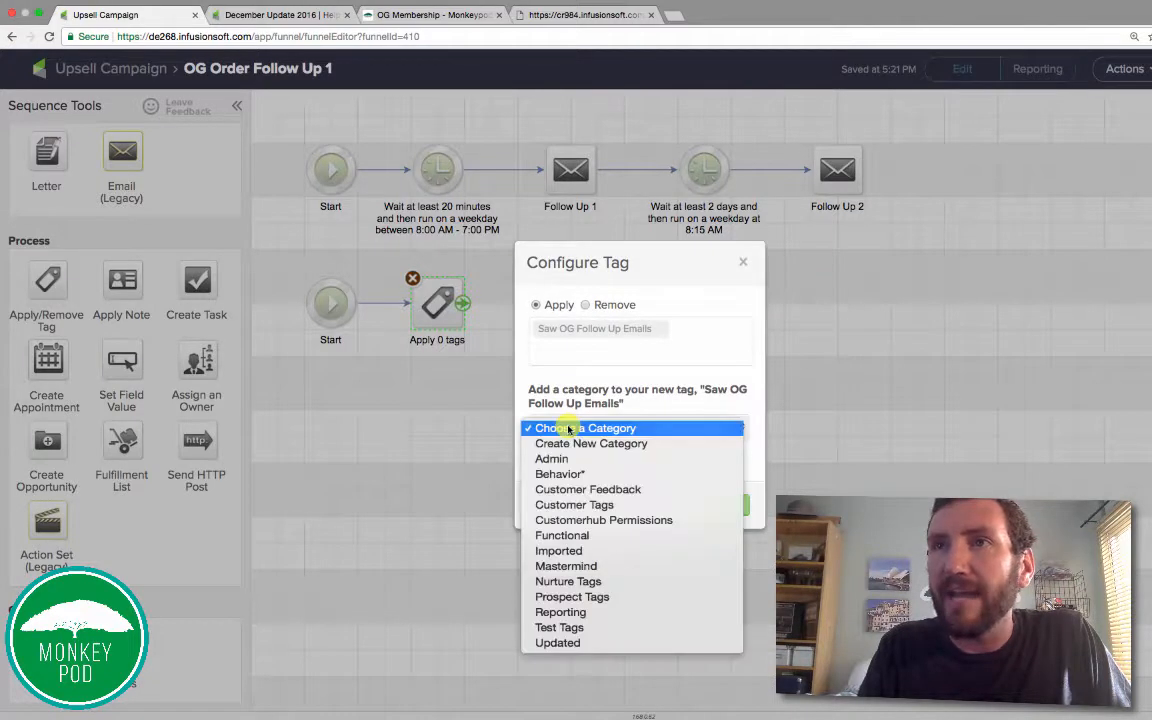
left_click(598, 627)
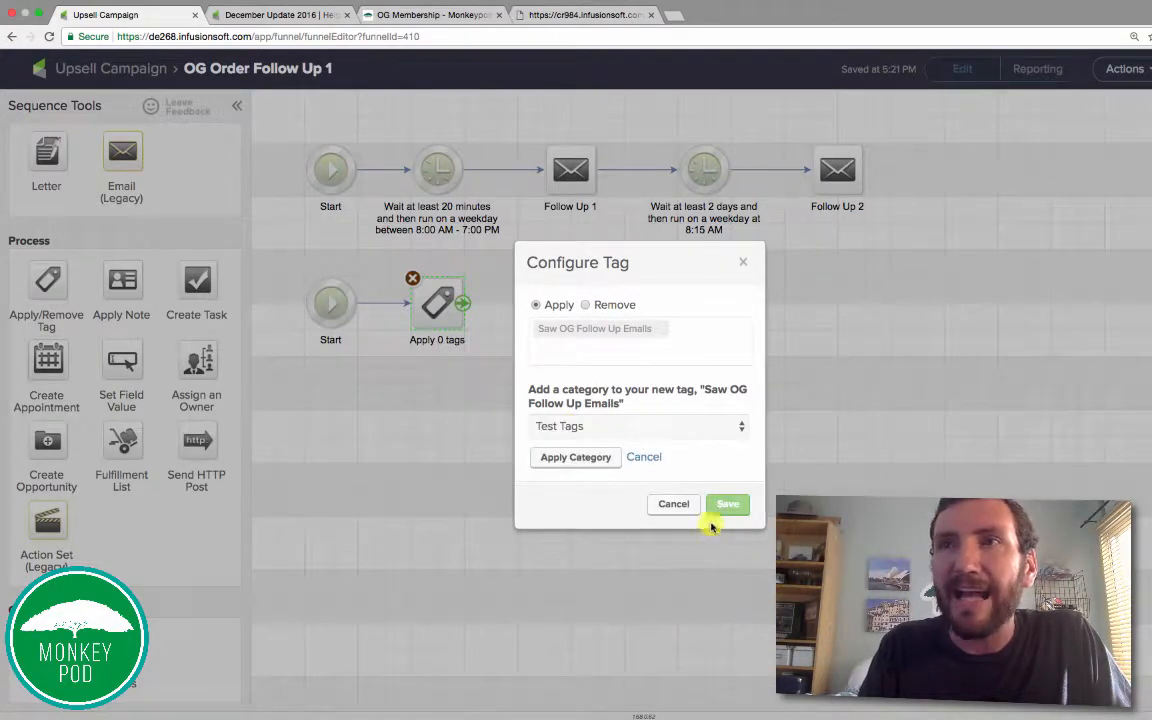
left_click(592, 461)
left_click(729, 463)
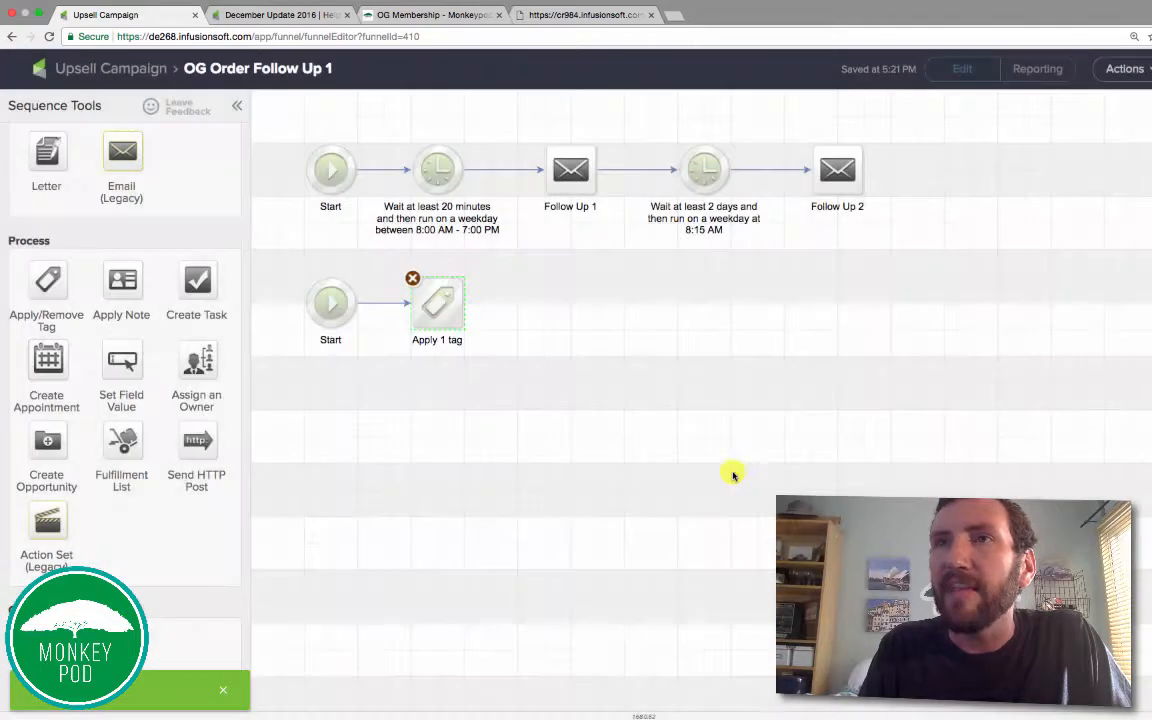
- Disconnect the tag process from the second Start, move it under Follow Up 1, and place a copy of the 20-minute delay timer between them
left_click(393, 307)
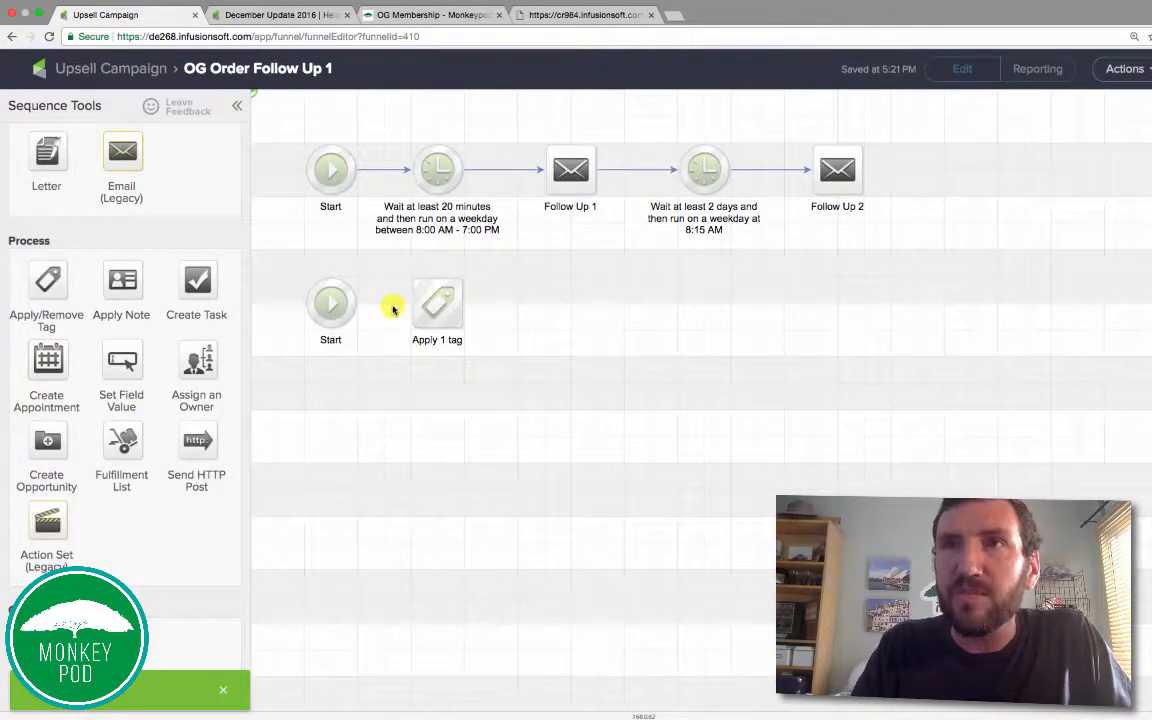
left_click_drag(422, 303, 560, 302)
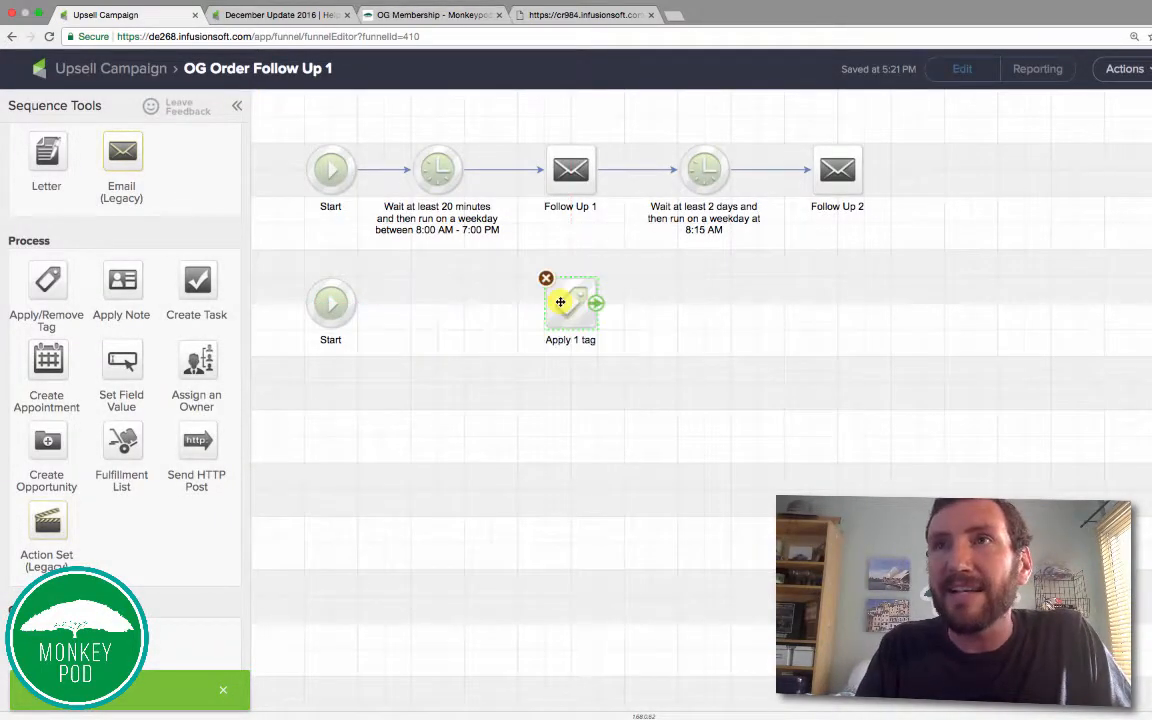
right_click(442, 172)
left_click(460, 181)
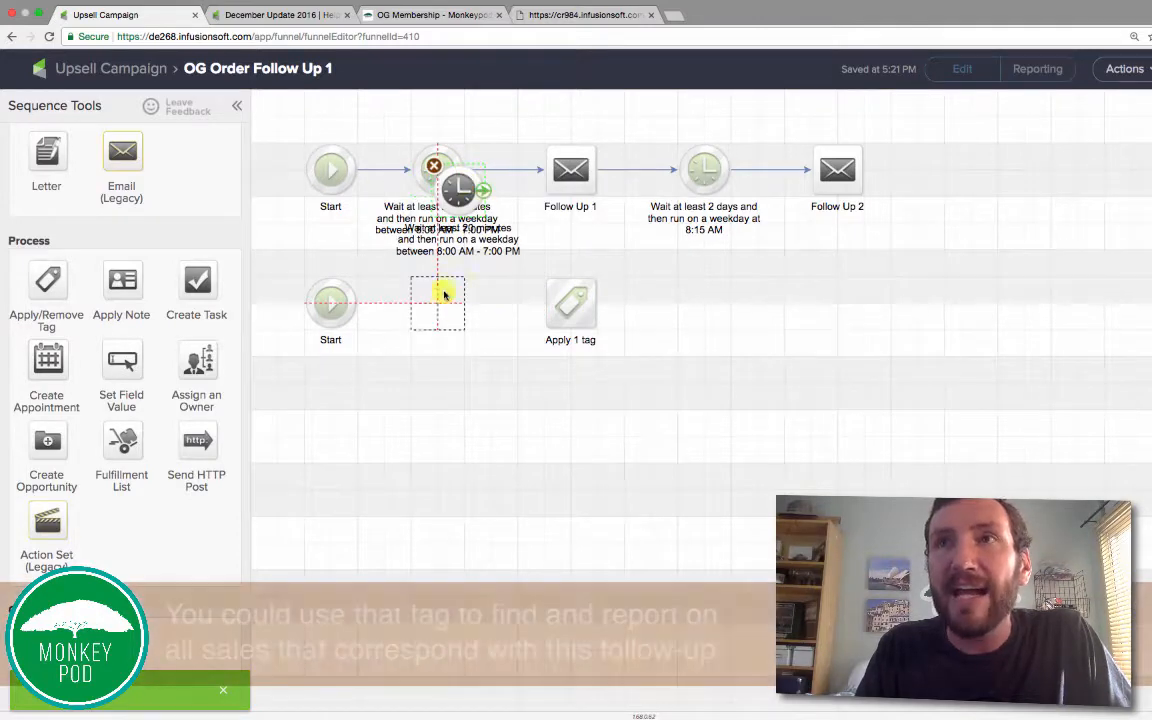
left_click(437, 301)
- Connect the second Start to the copied delay timer, save the timer's existing settings, and connect it to the tag process
left_click_drag(362, 301, 443, 303)
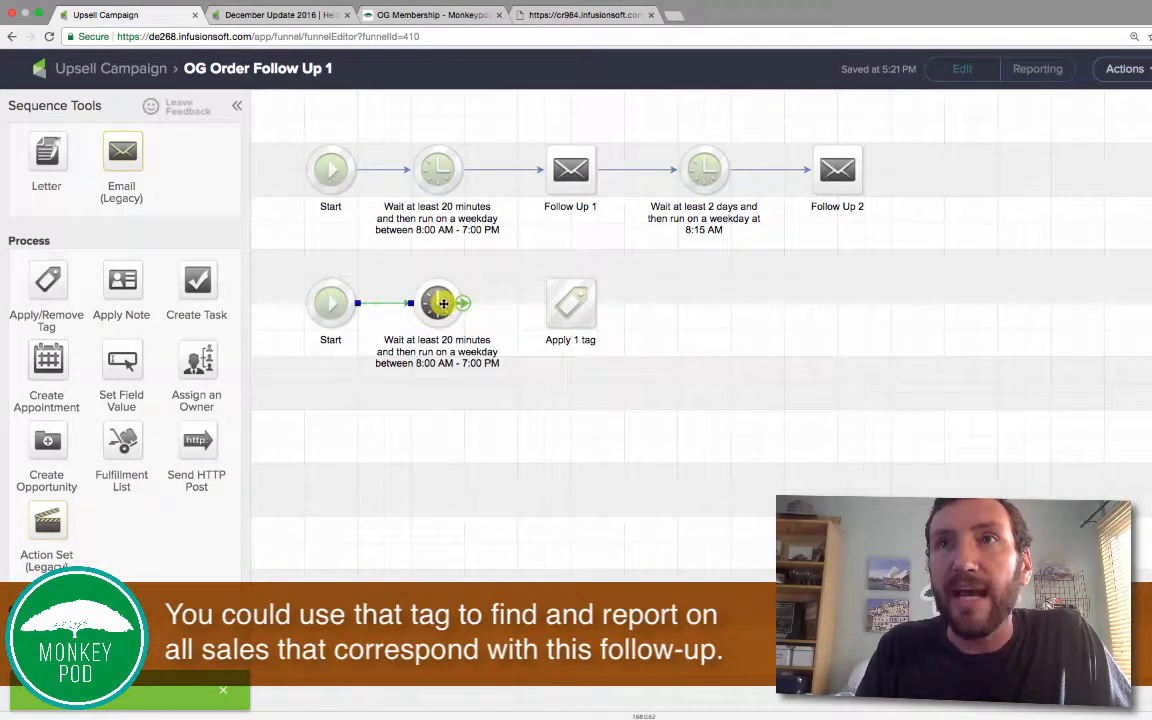
double_click(443, 303)
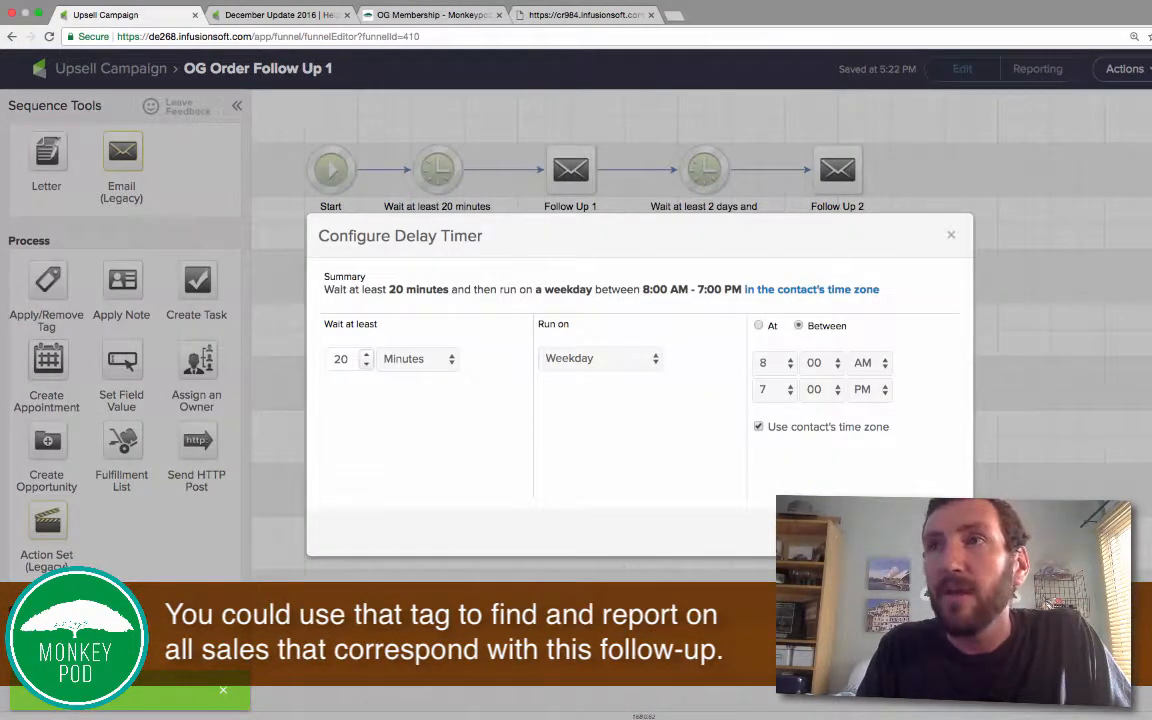
left_click(932, 532)
left_click_drag(469, 308, 564, 300)
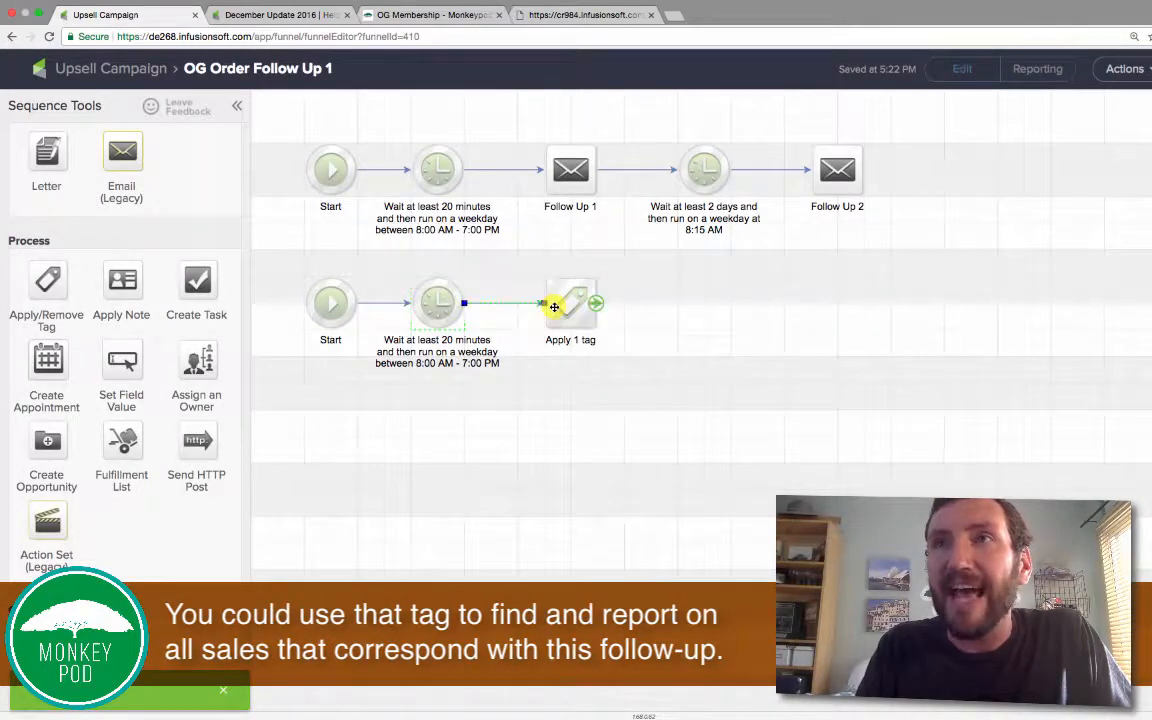
- In the campaign's decision diamond, add a rule for OG Order Follow Up 1: Contact's Tags doesn't contain Test Tags -> Saw OG Follow Up Emails
left_click(146, 70)
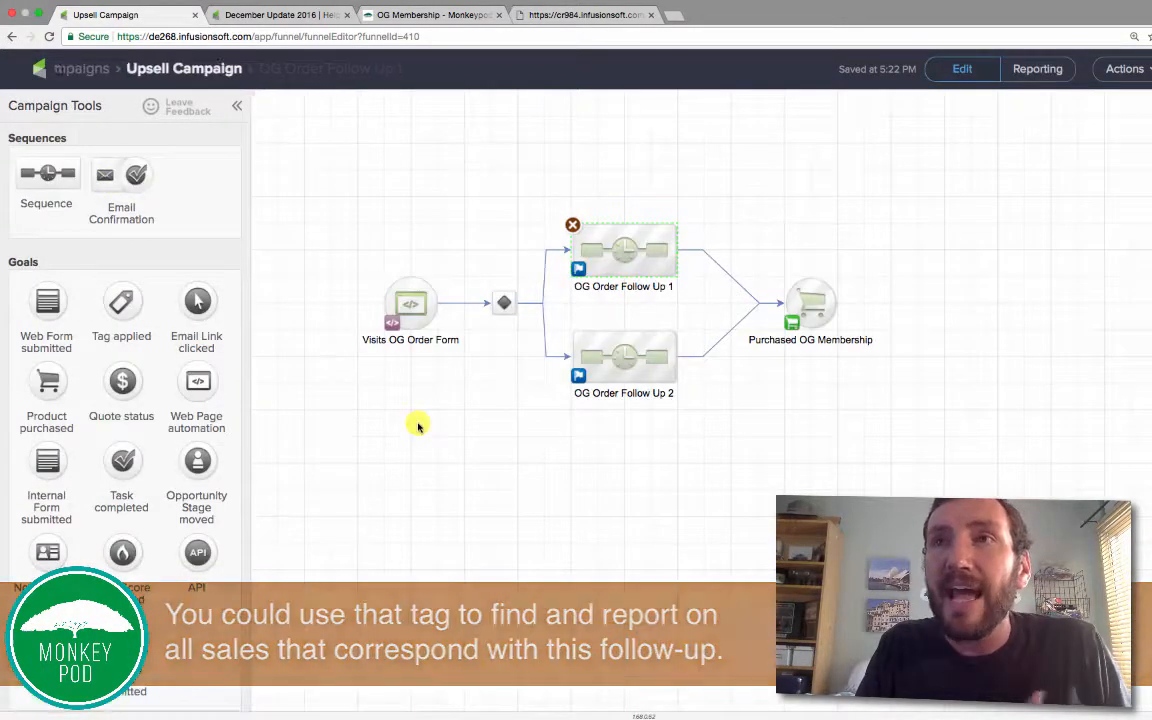
double_click(501, 301)
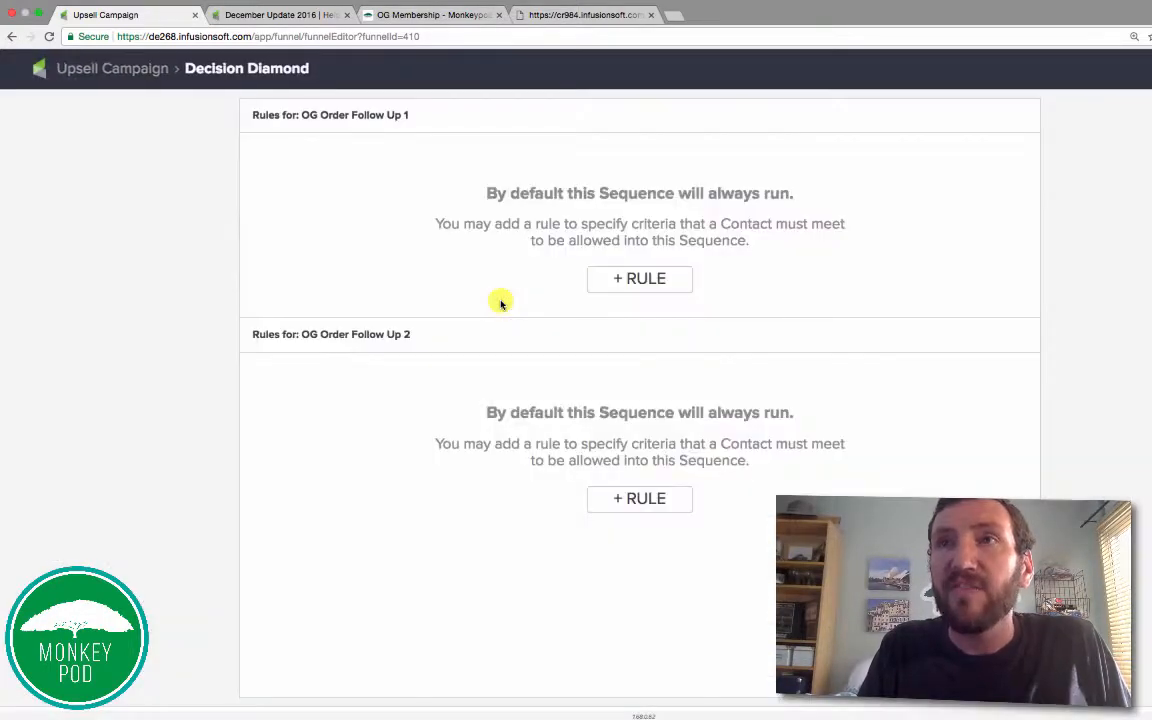
left_click(627, 285)
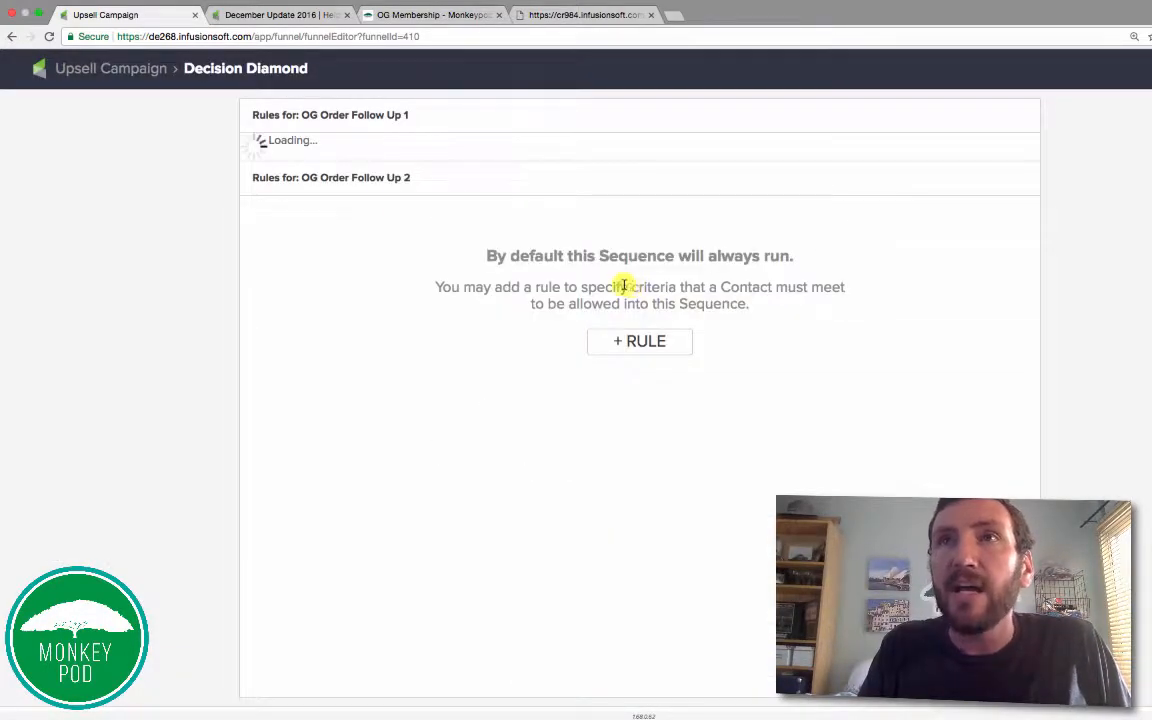
left_click(326, 177)
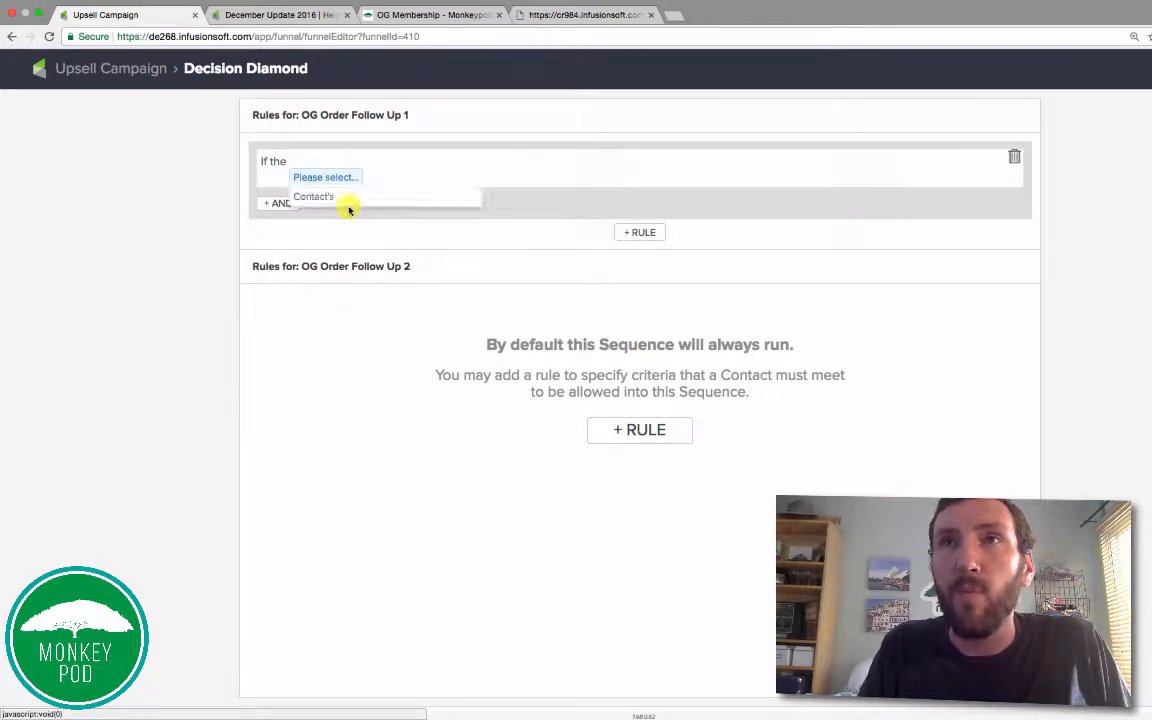
left_click(348, 200)
left_click(382, 175)
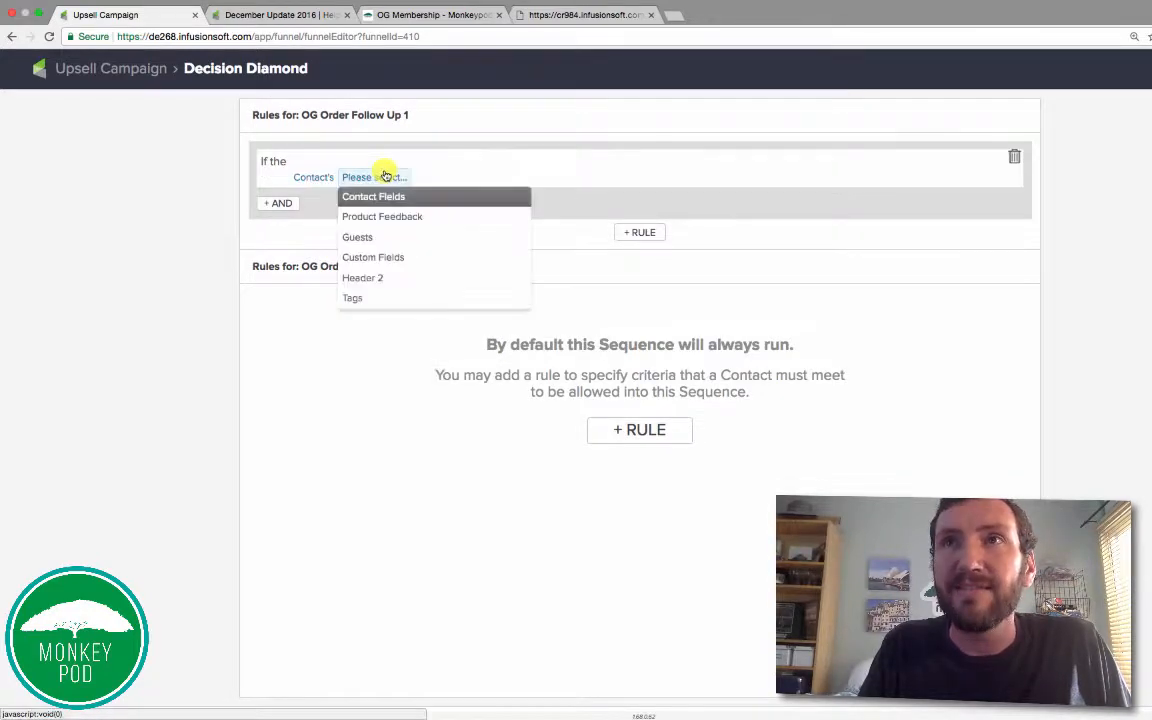
left_click(386, 290)
left_click(416, 176)
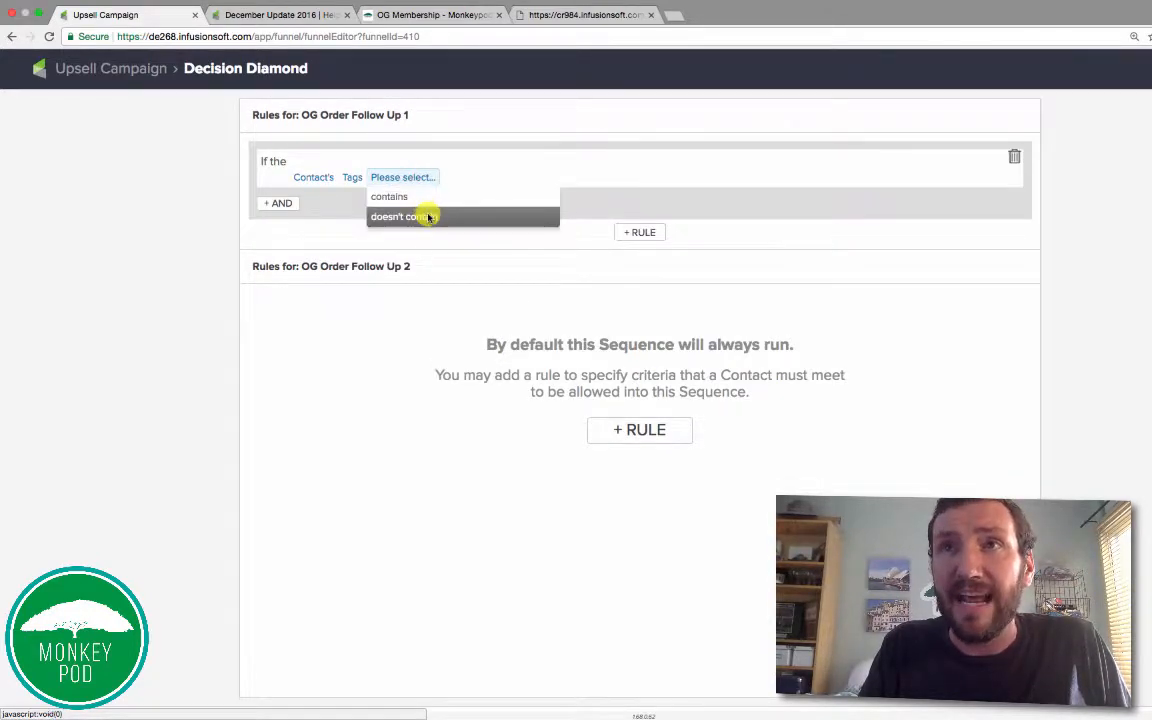
left_click(424, 216)
left_click(468, 172)
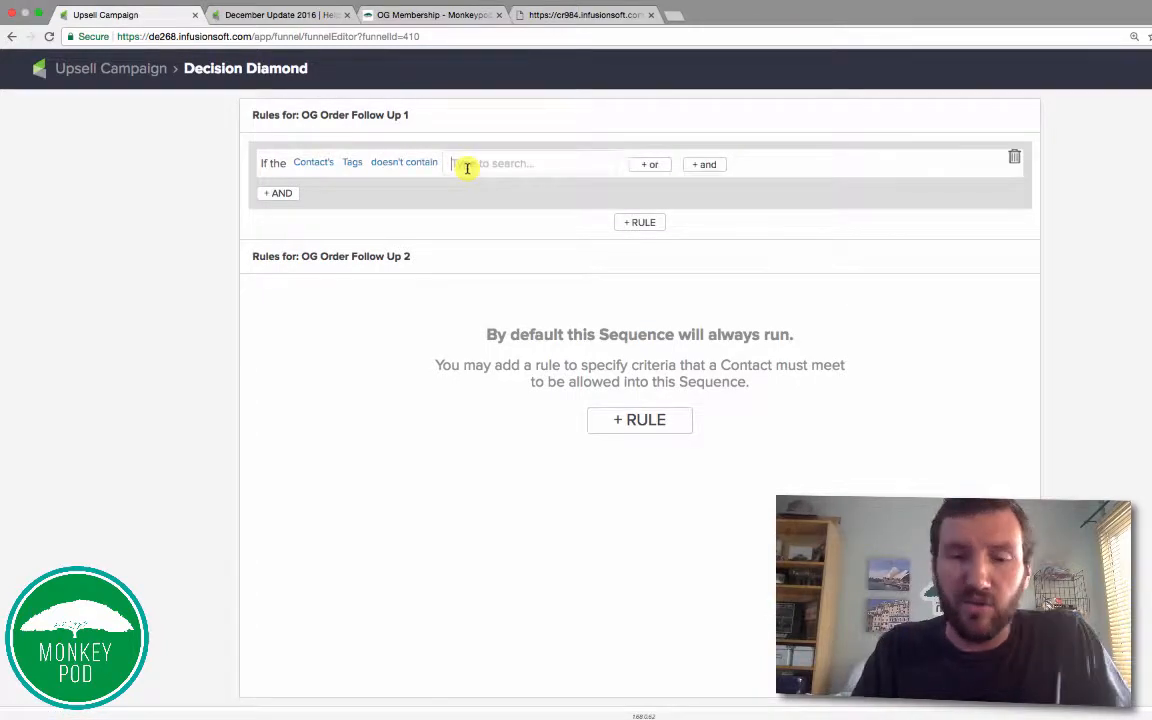
type("OG")
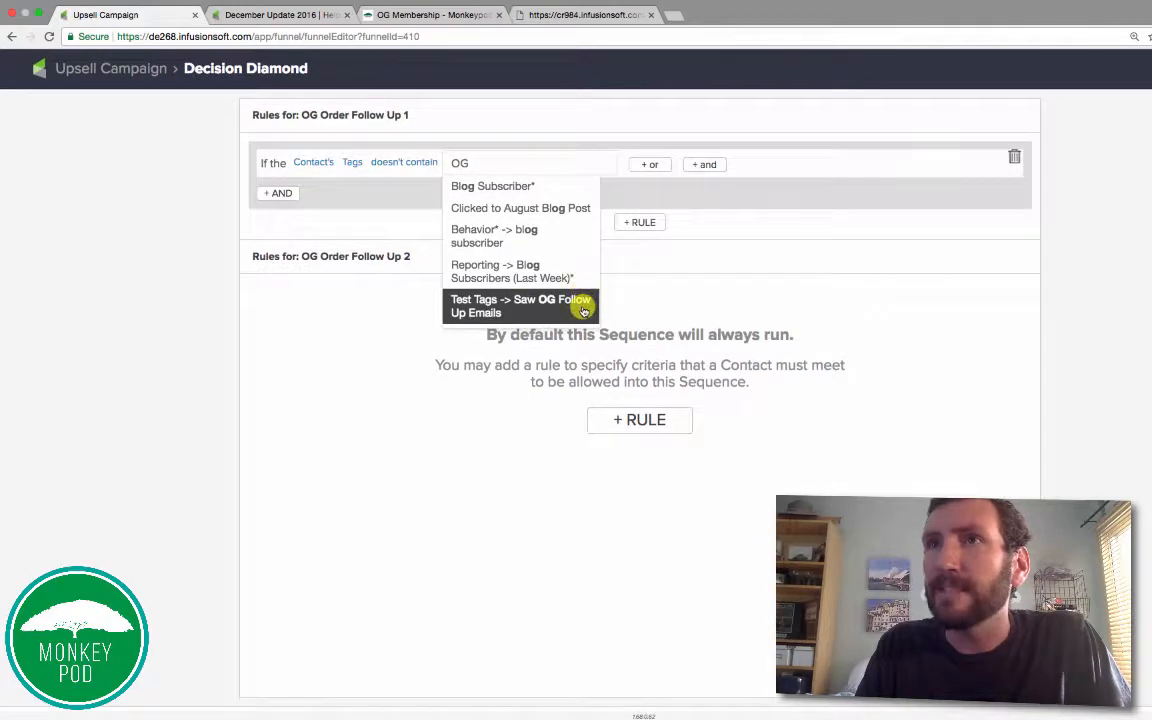
left_click(583, 299)
- Add a rule for OG Order Follow Up 2: Contact's Tags contains Test Tags -> Saw OG Follow Up Emails, and return to the campaign canvas
left_click(645, 421)
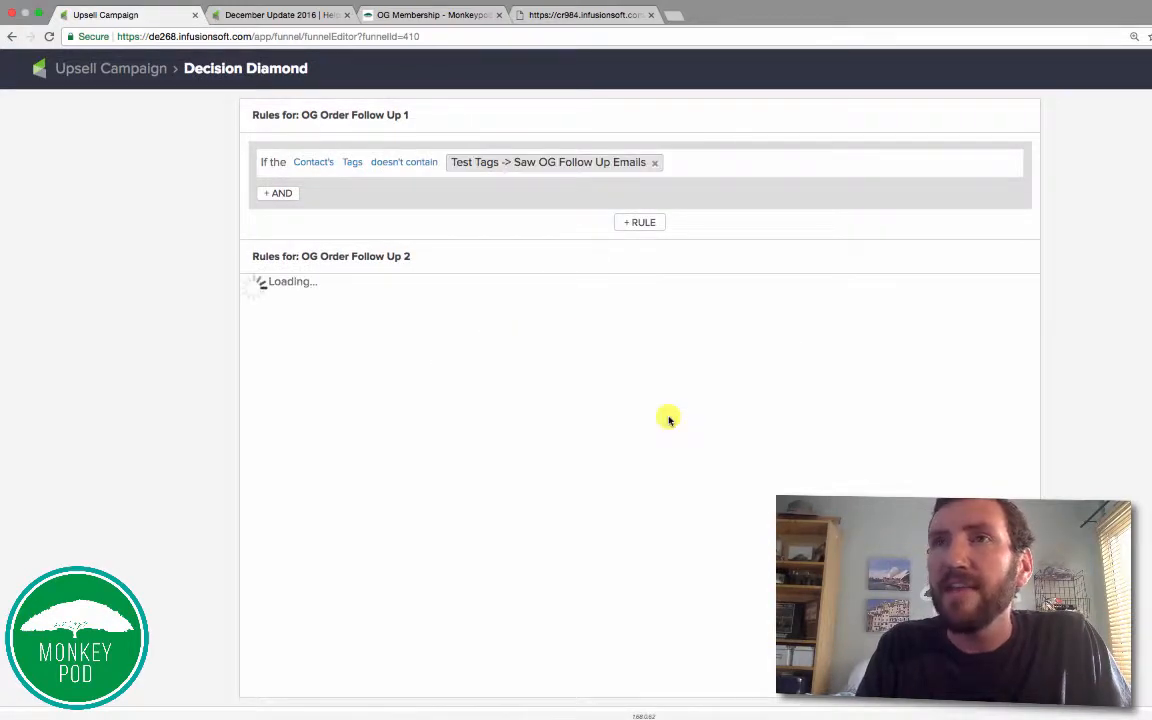
left_click(323, 318)
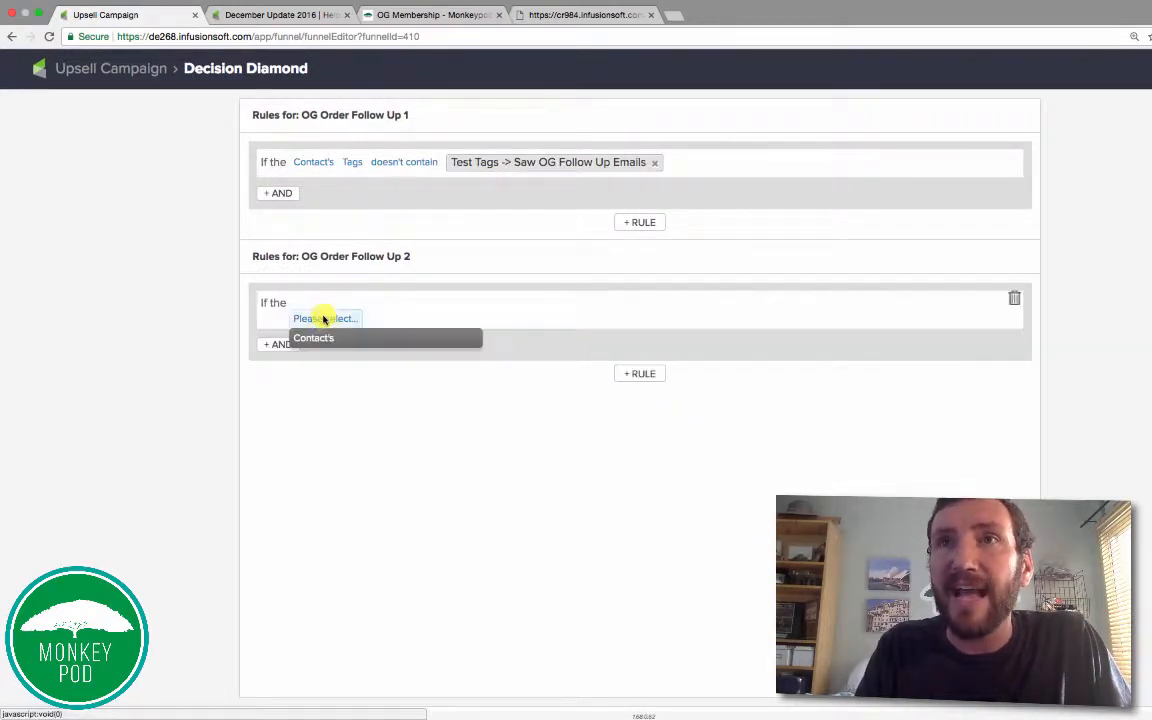
left_click(340, 339)
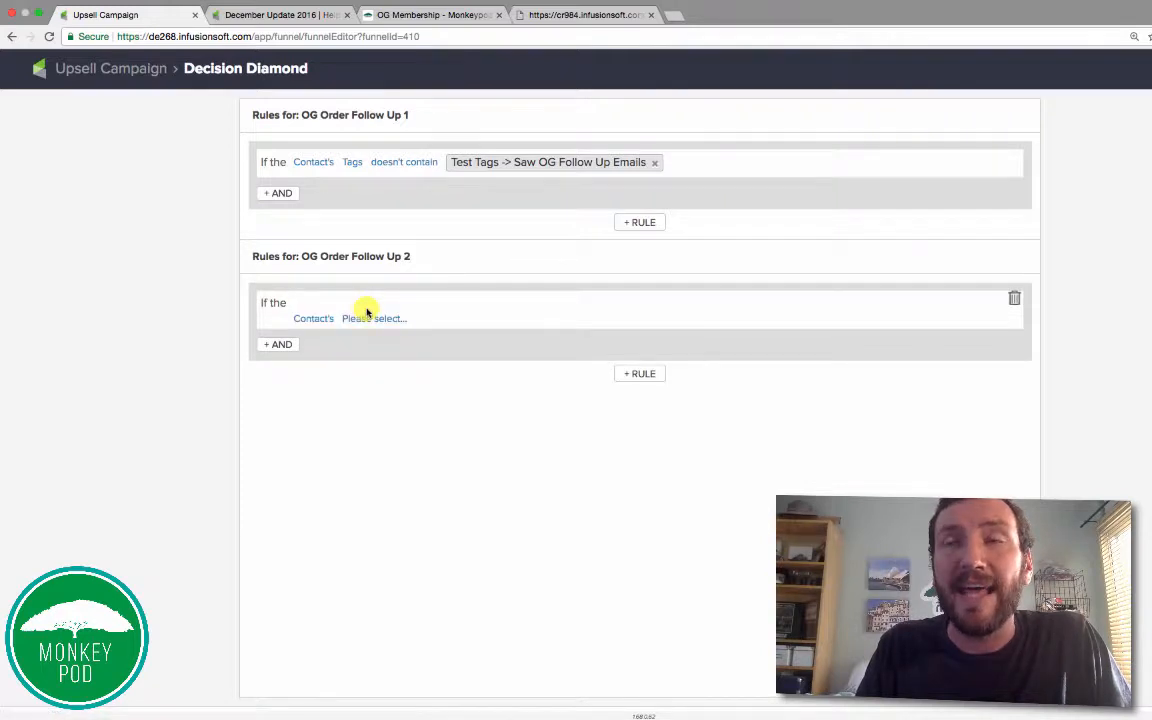
left_click(368, 318)
left_click(368, 438)
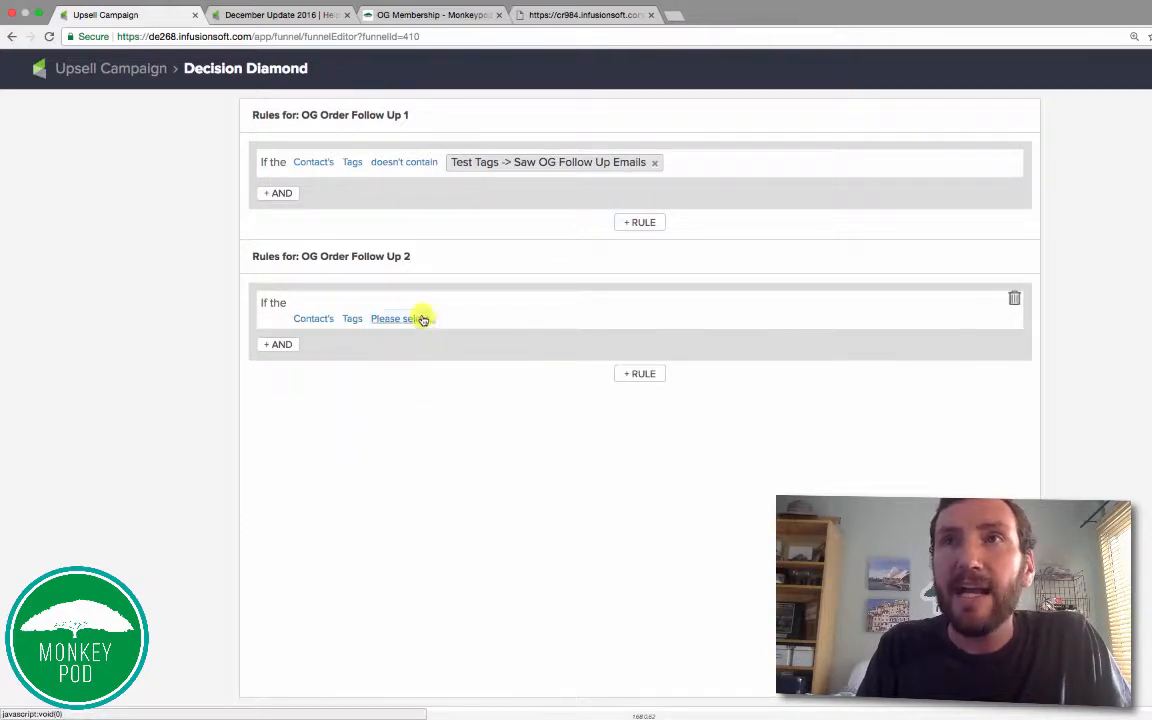
left_click(422, 318)
left_click(430, 335)
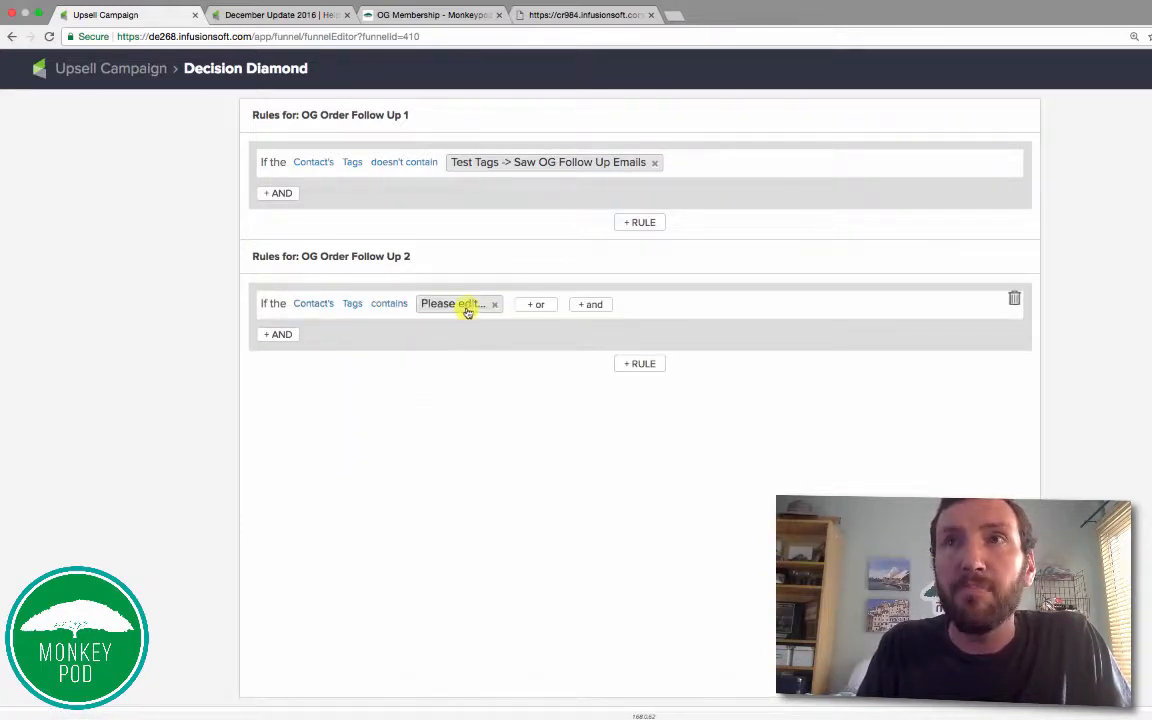
left_click(465, 304)
type("Saw")
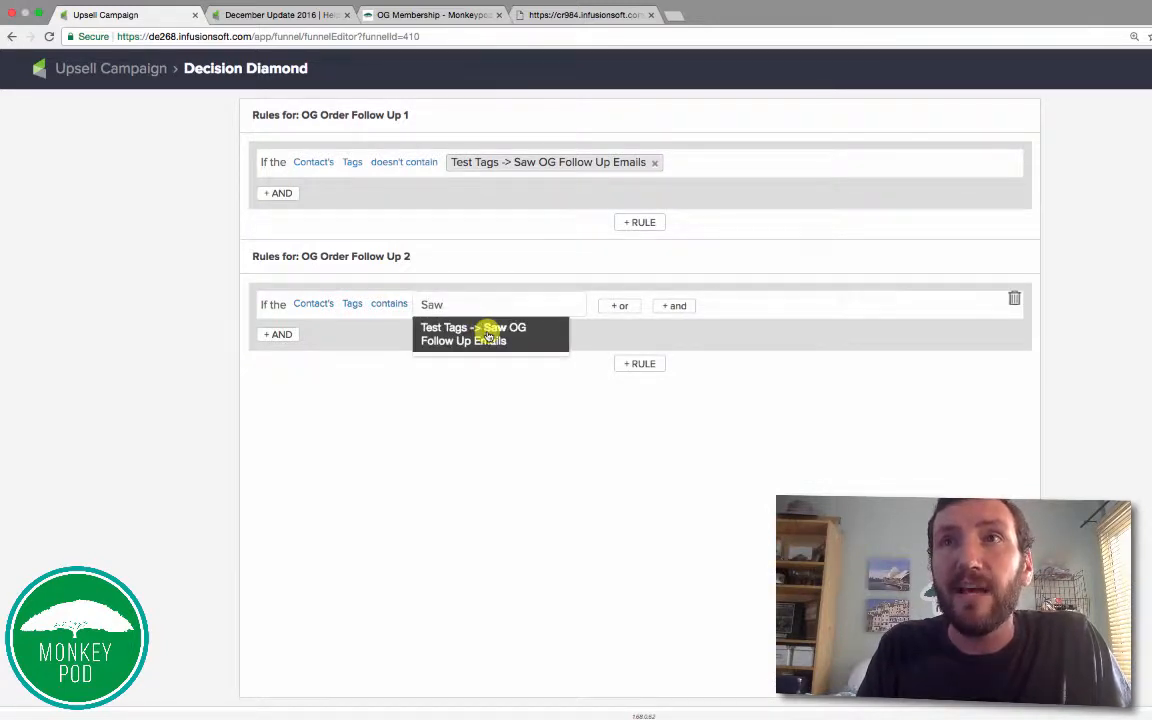
left_click(489, 336)
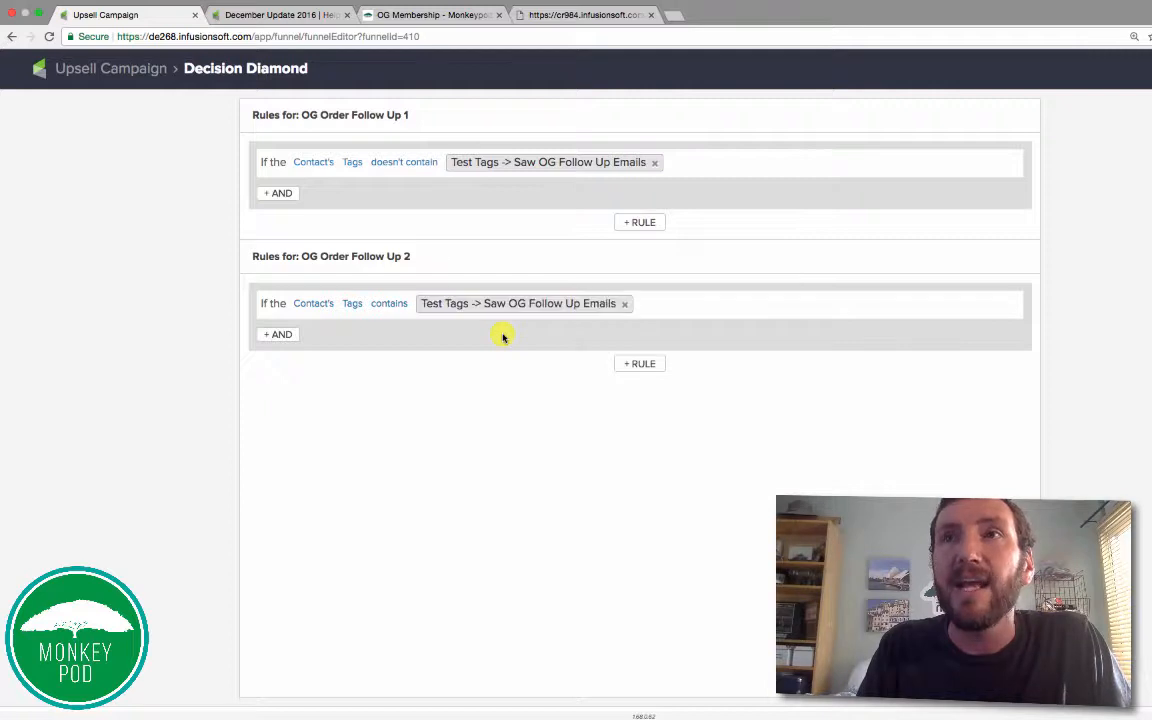
left_click(95, 67)
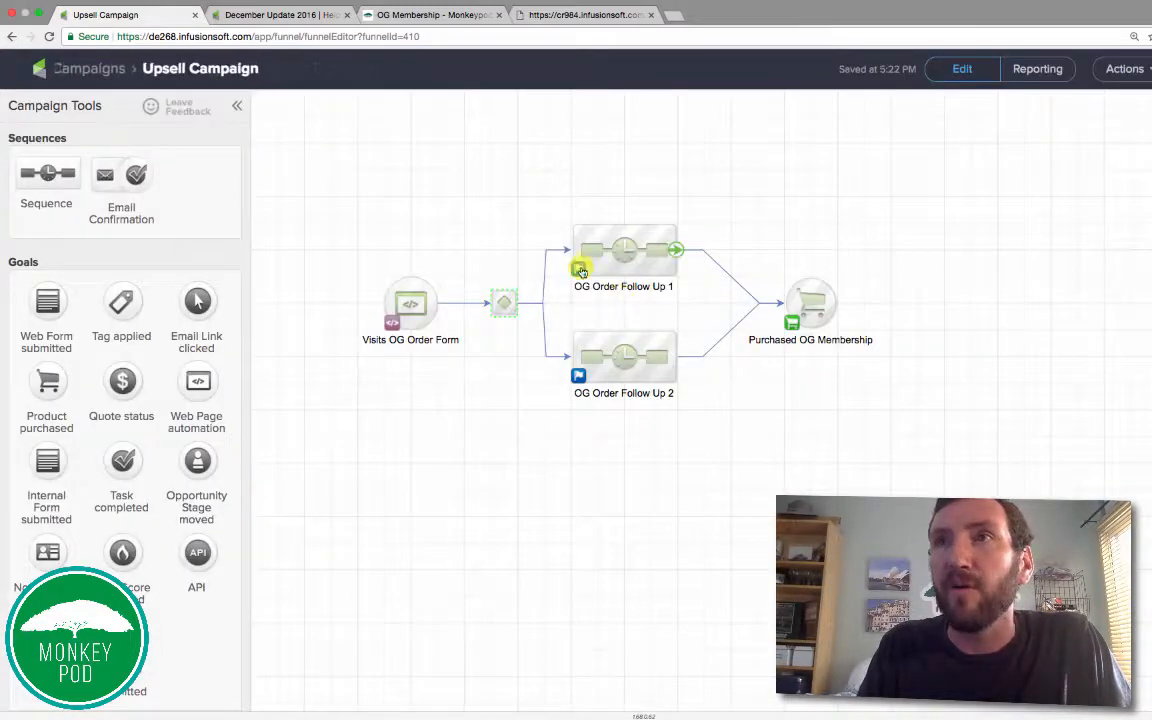
left_click_drag(545, 211, 705, 309)
left_click(435, 303)
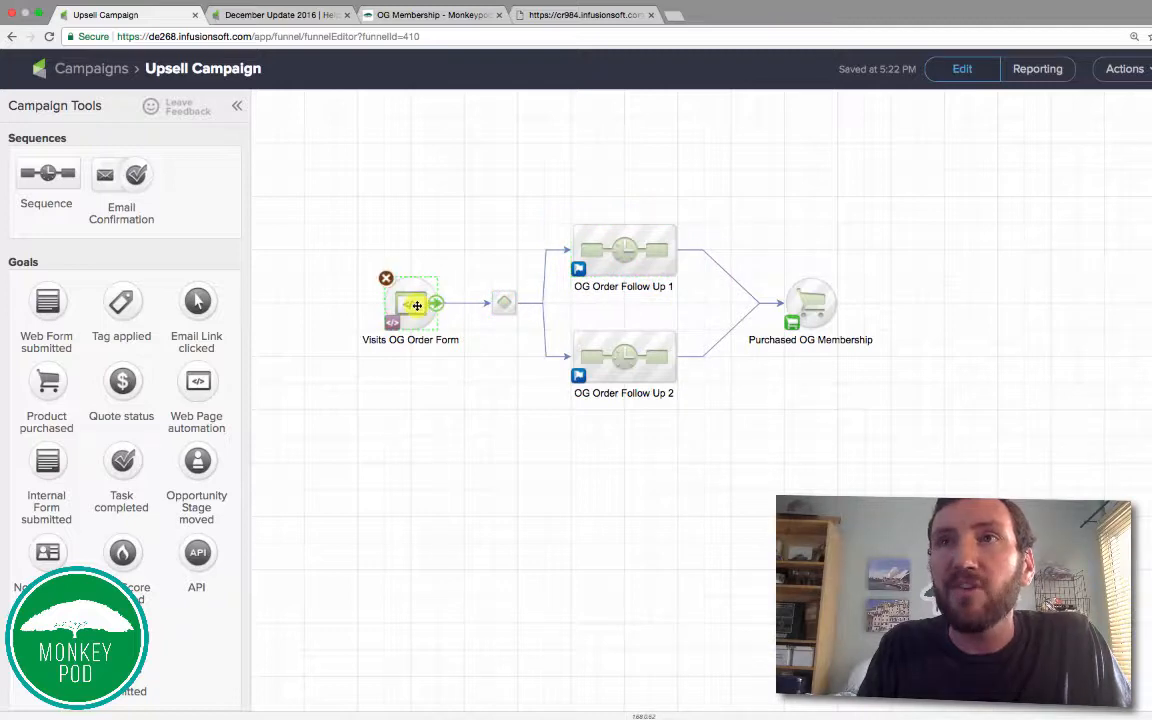
left_click(622, 340)
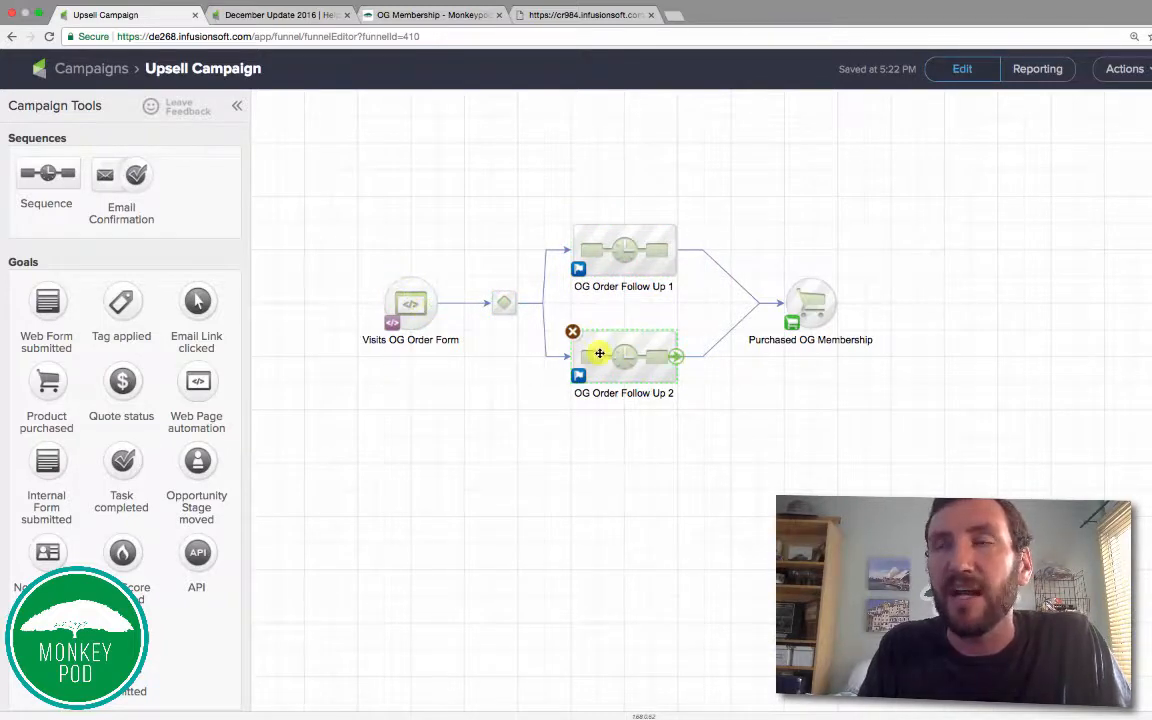
left_click_drag(899, 383, 764, 265)
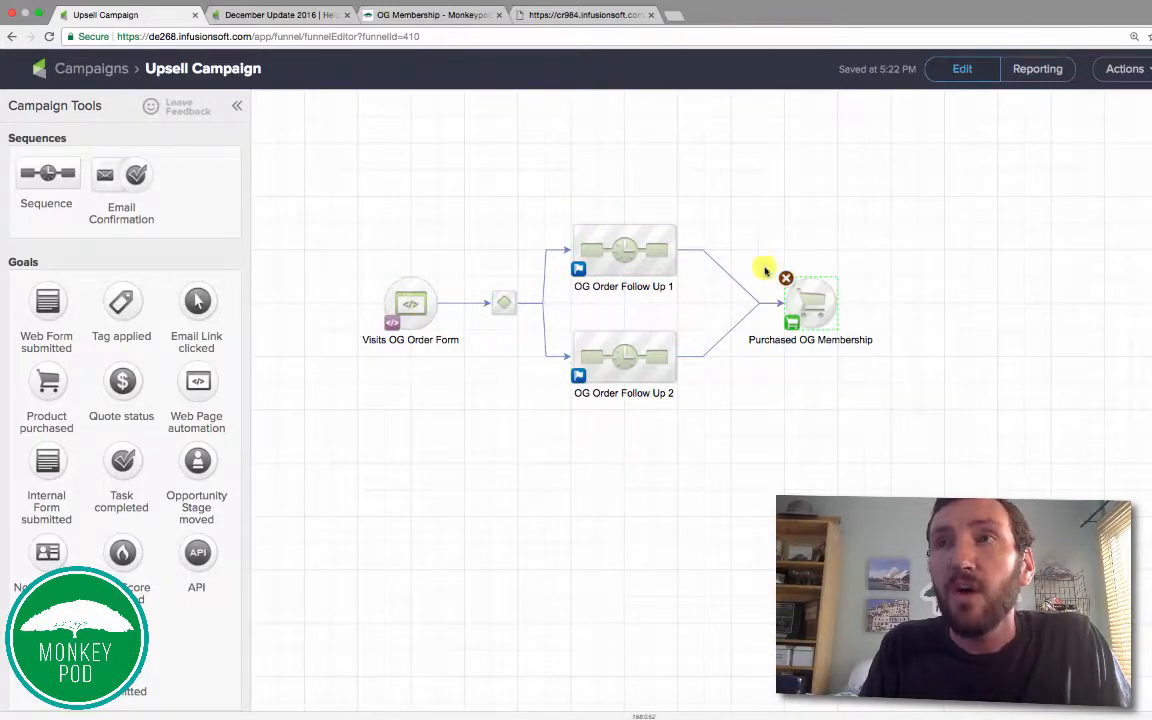
left_click_drag(738, 440, 662, 476)
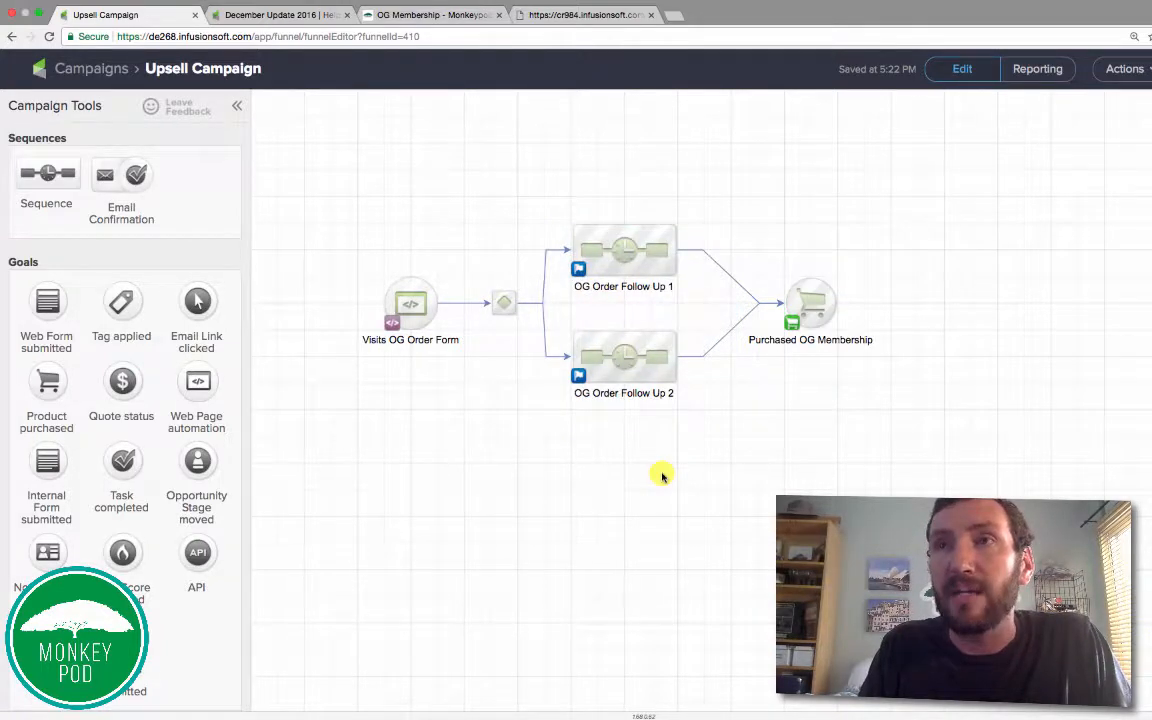
- Delete the OG Order Follow Up 2 sequence and align the Purchased OG Membership and Visits OG Order Form goals with OG Order Follow Up 1
left_click(645, 366)
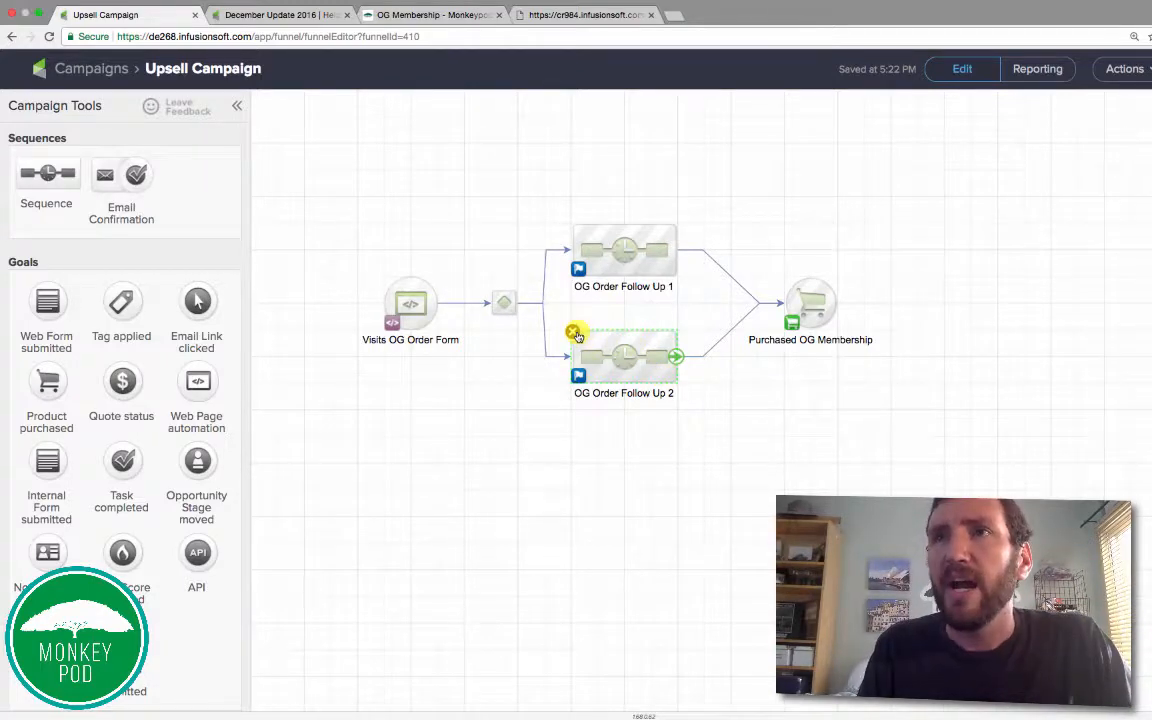
left_click(574, 333)
left_click(762, 543)
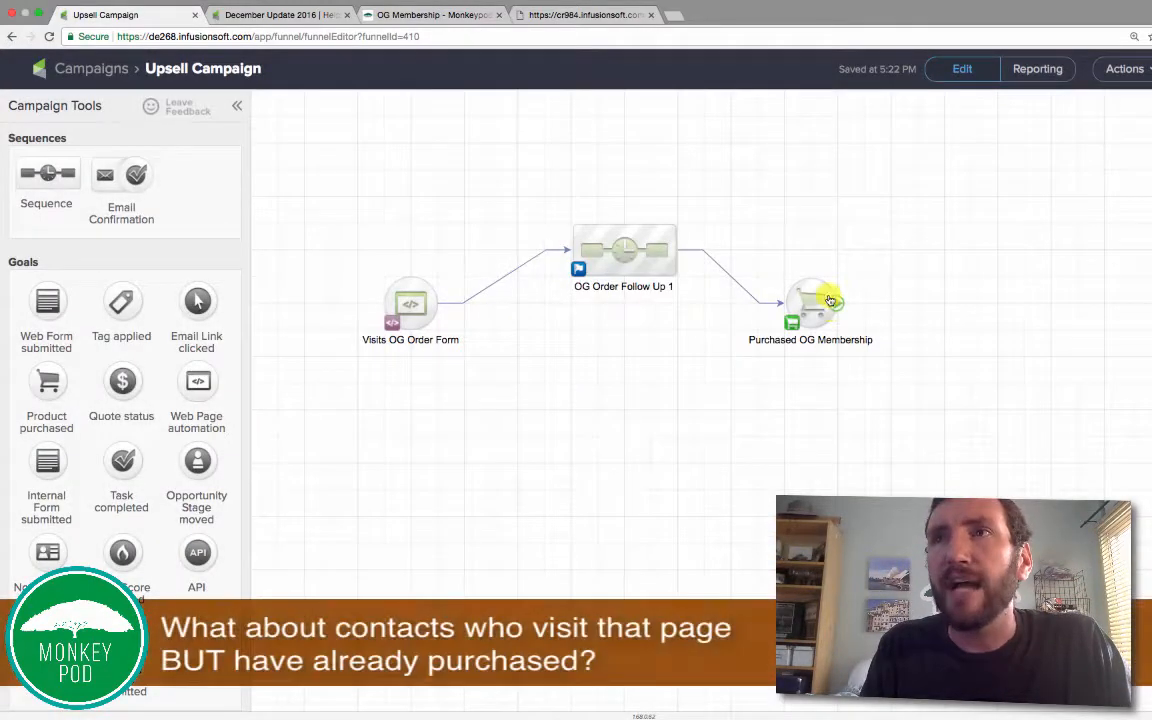
left_click_drag(818, 297, 818, 245)
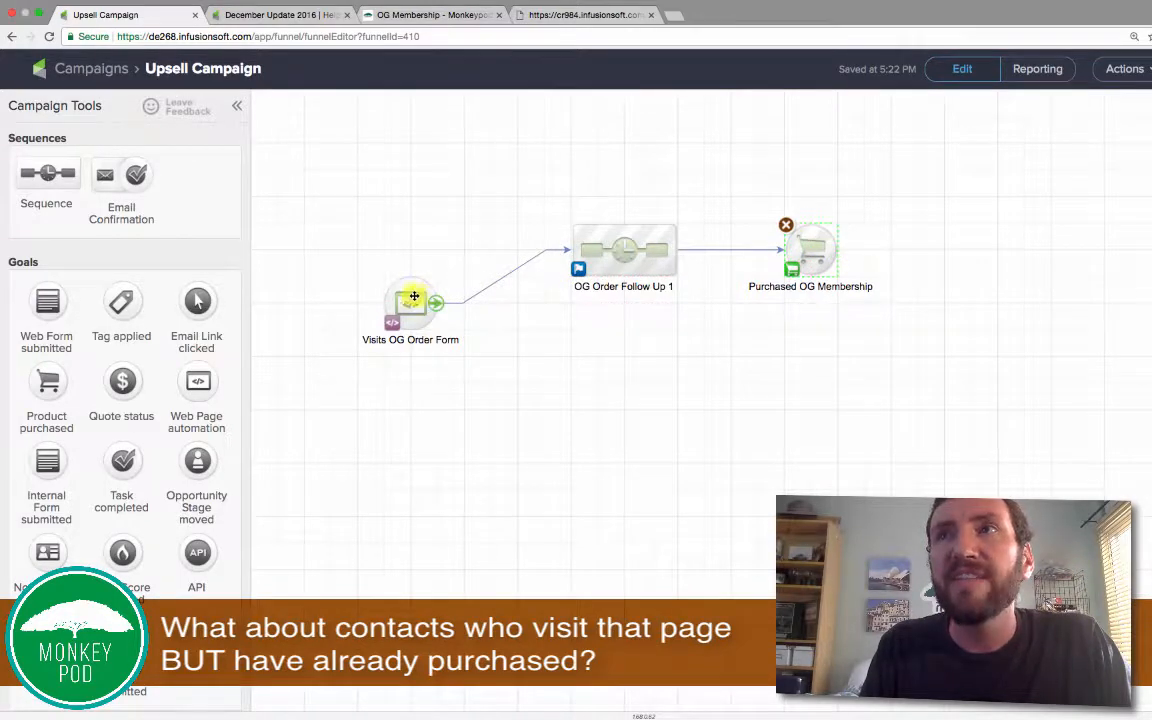
left_click_drag(397, 301, 397, 249)
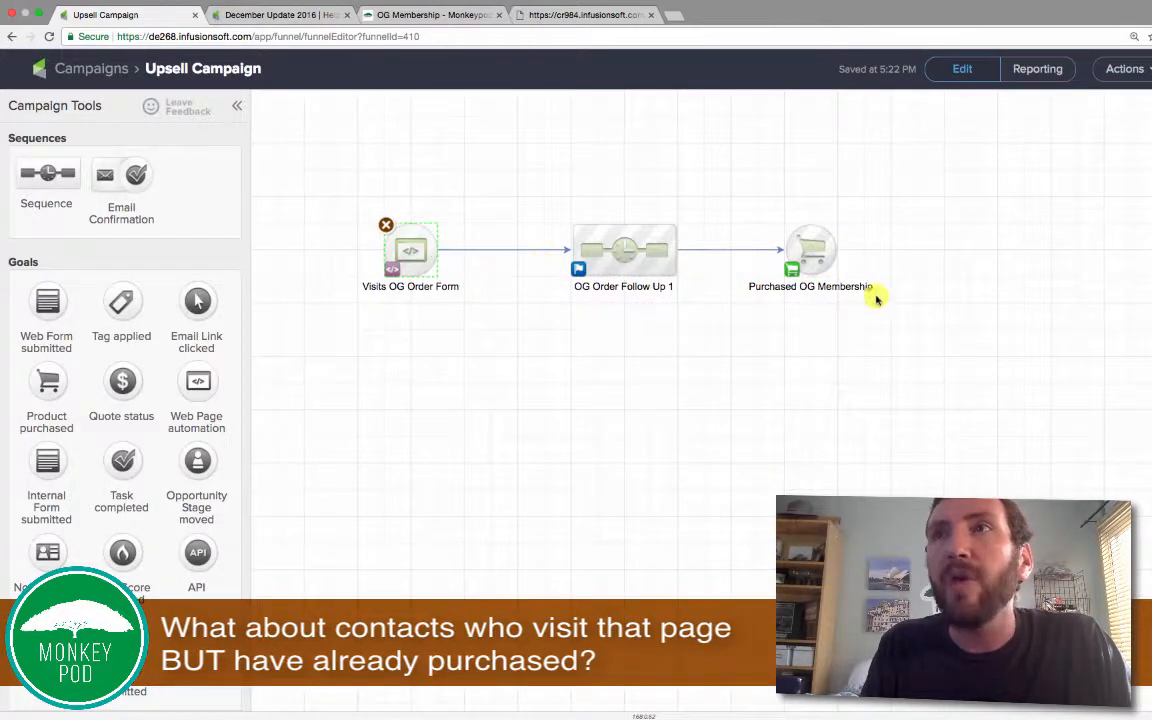
left_click_drag(902, 316, 733, 193)
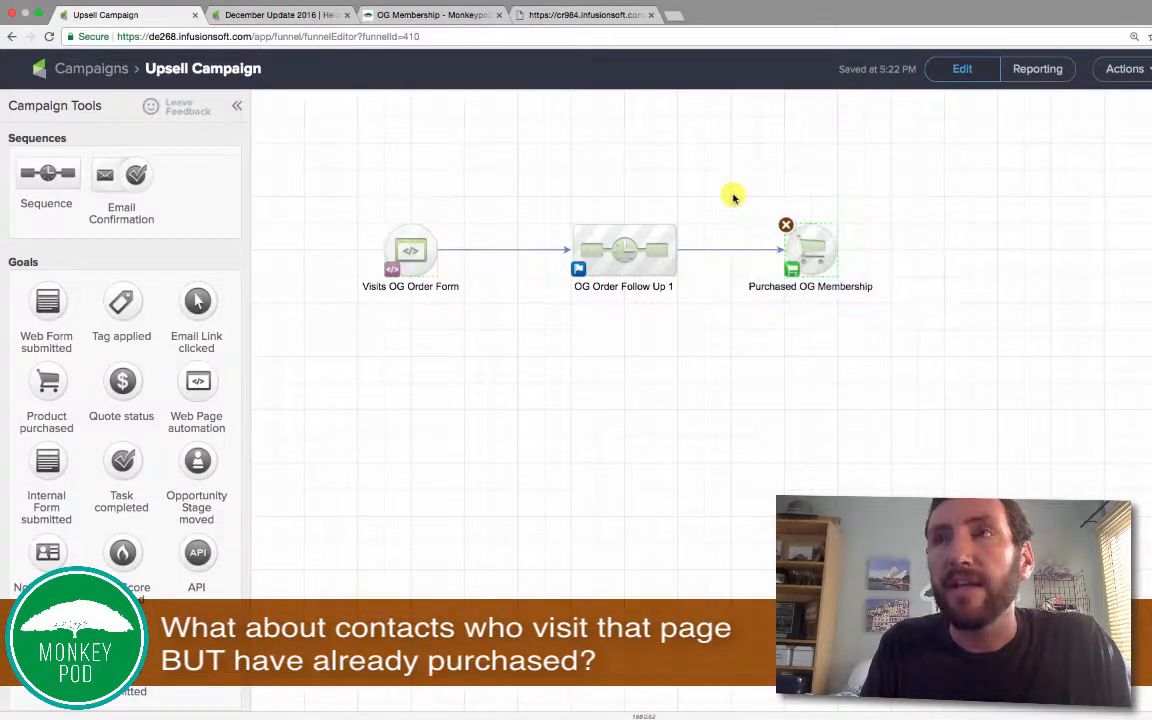
- Add a sequence named "Empty" below OG Order Follow Up 1, connect Visits OG Order Form to it, and shift the decision diamond closer to the sequences
left_click_drag(46, 176, 580, 323)
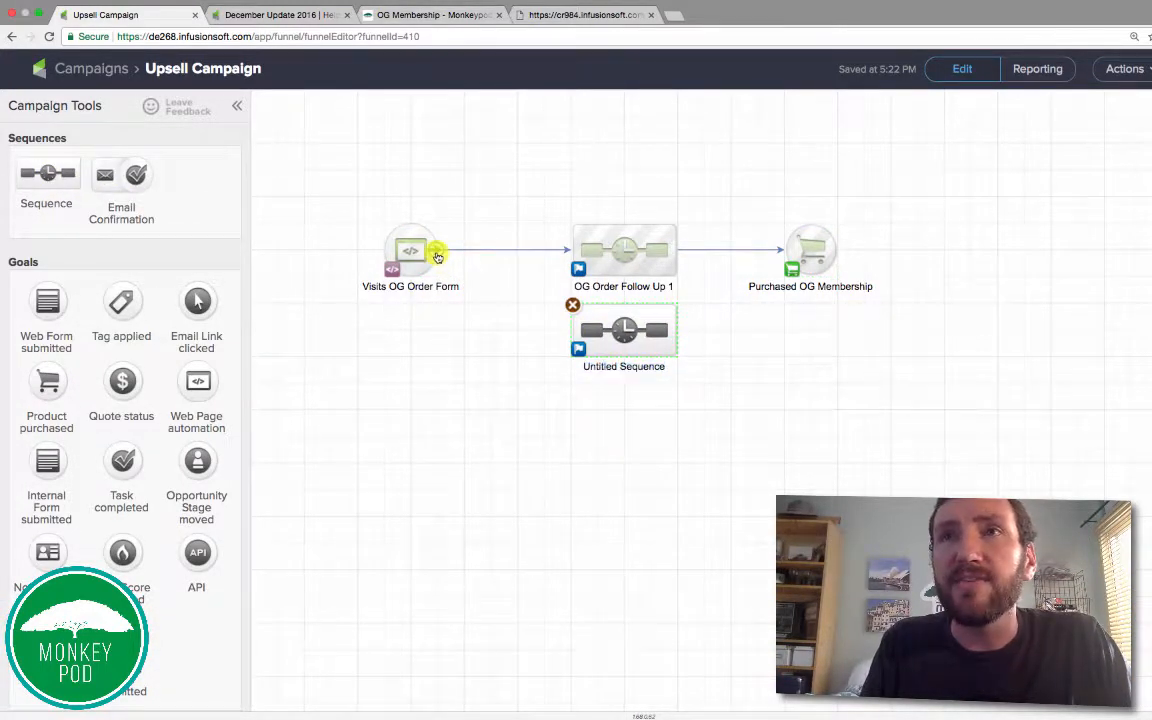
left_click_drag(437, 249, 576, 326)
left_click(614, 367)
type("Empty")
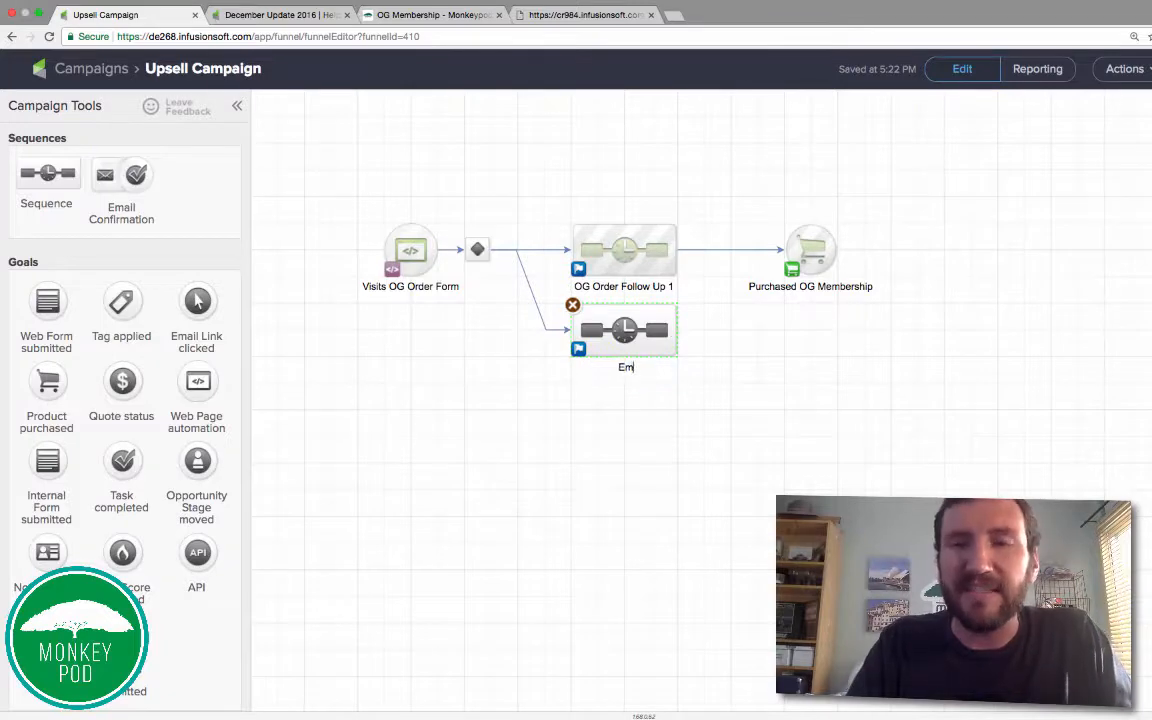
left_click(478, 249)
left_click_drag(492, 252, 531, 287)
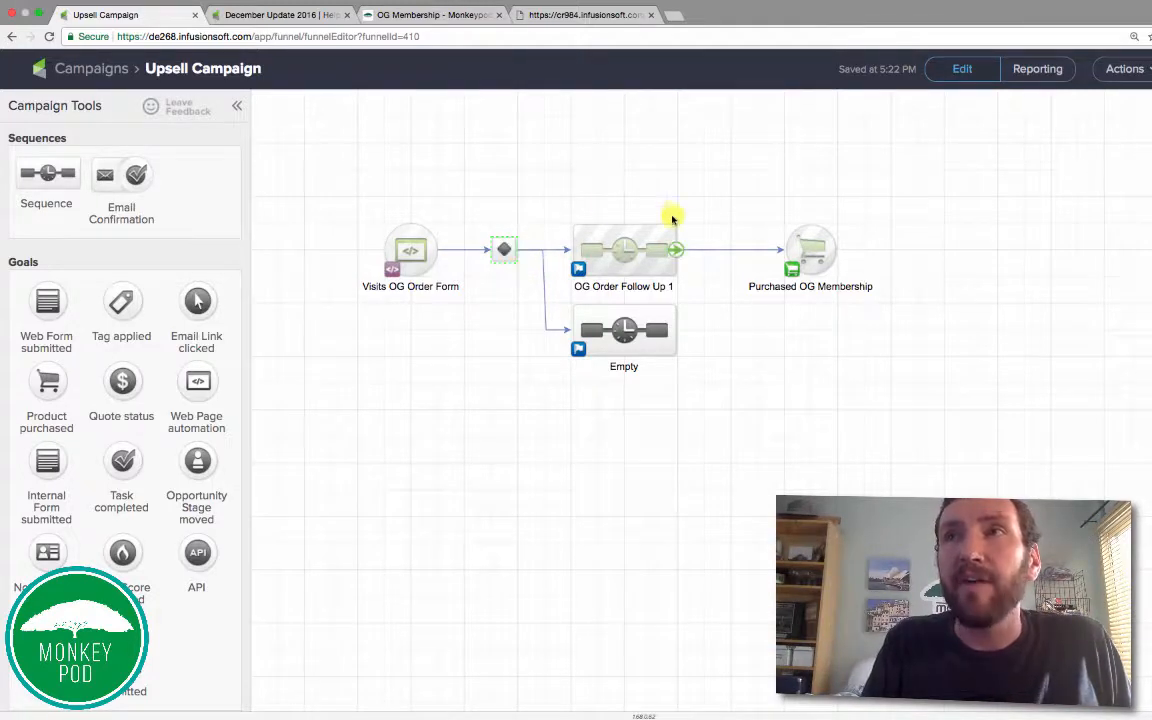
left_click_drag(739, 185, 890, 320)
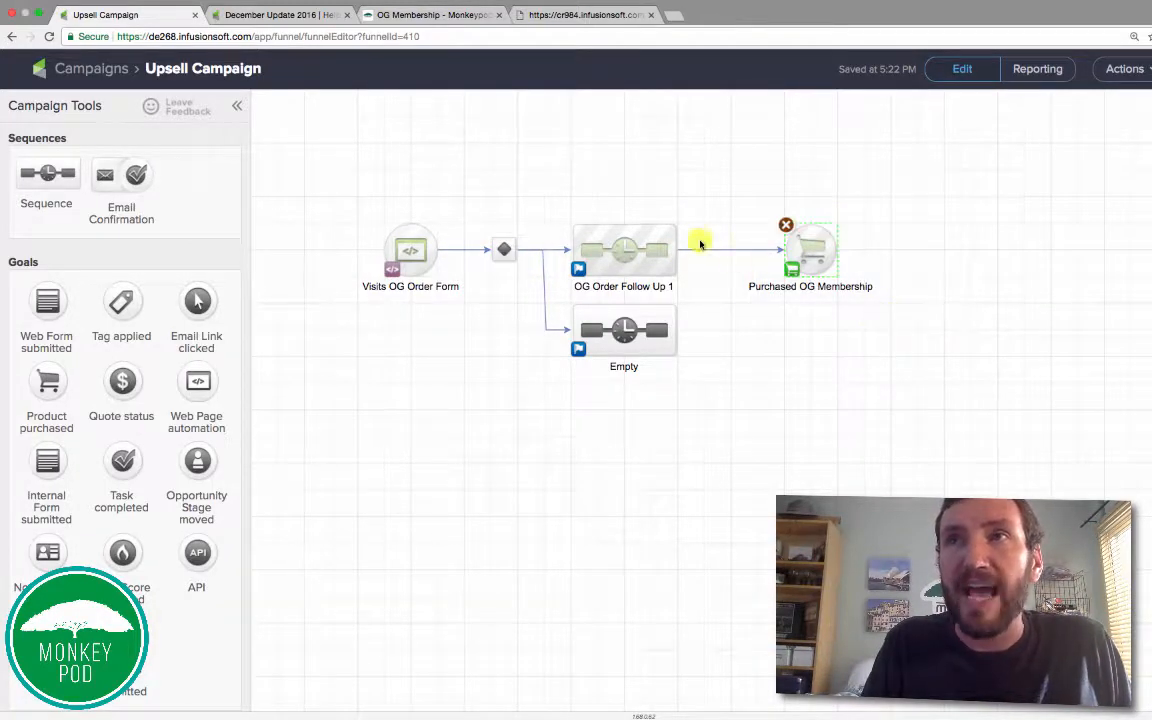
left_click(642, 249)
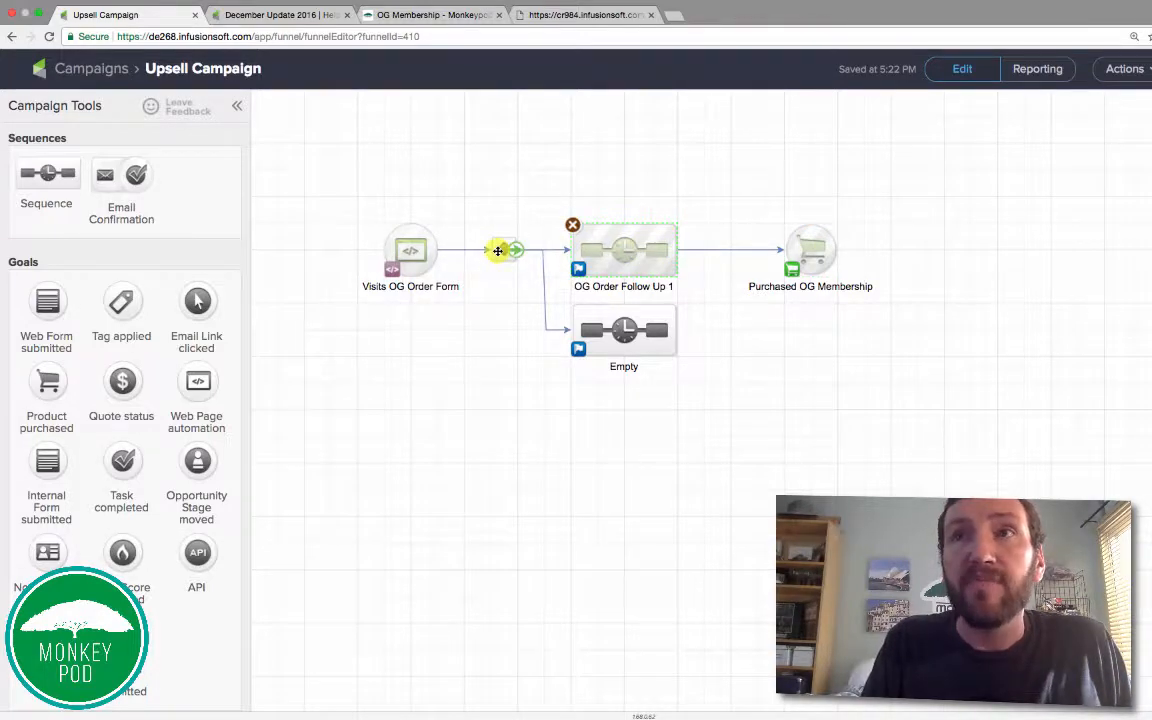
left_click(622, 330)
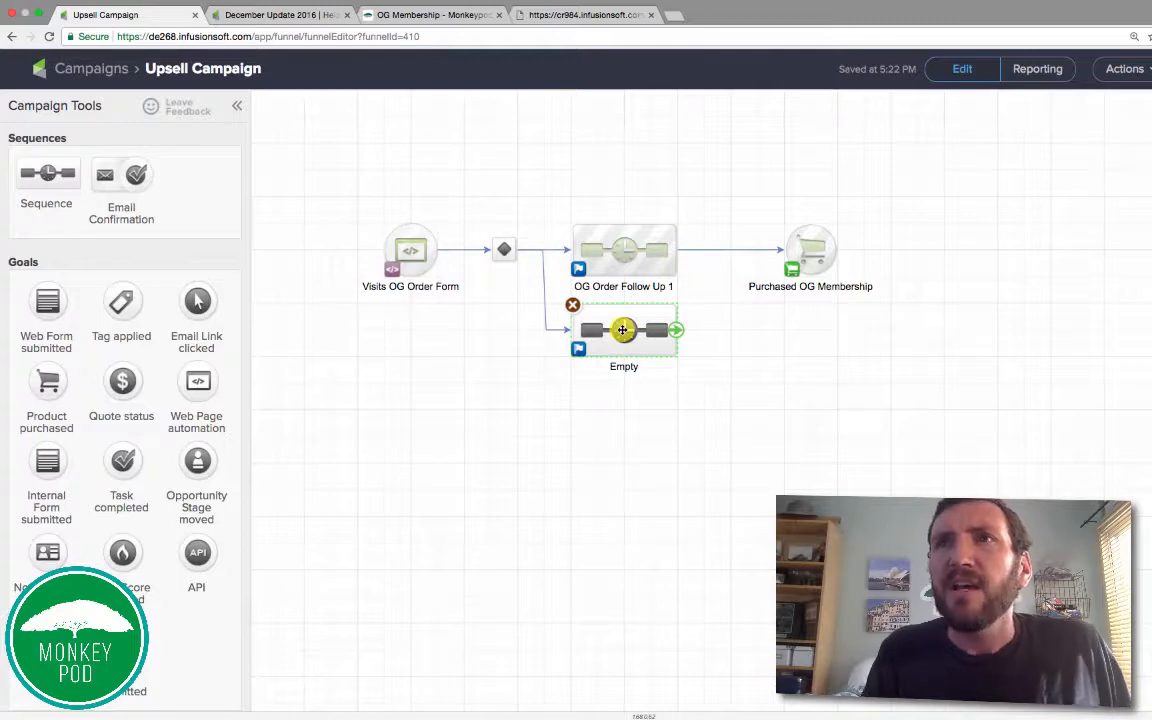
left_click_drag(337, 201, 471, 318)
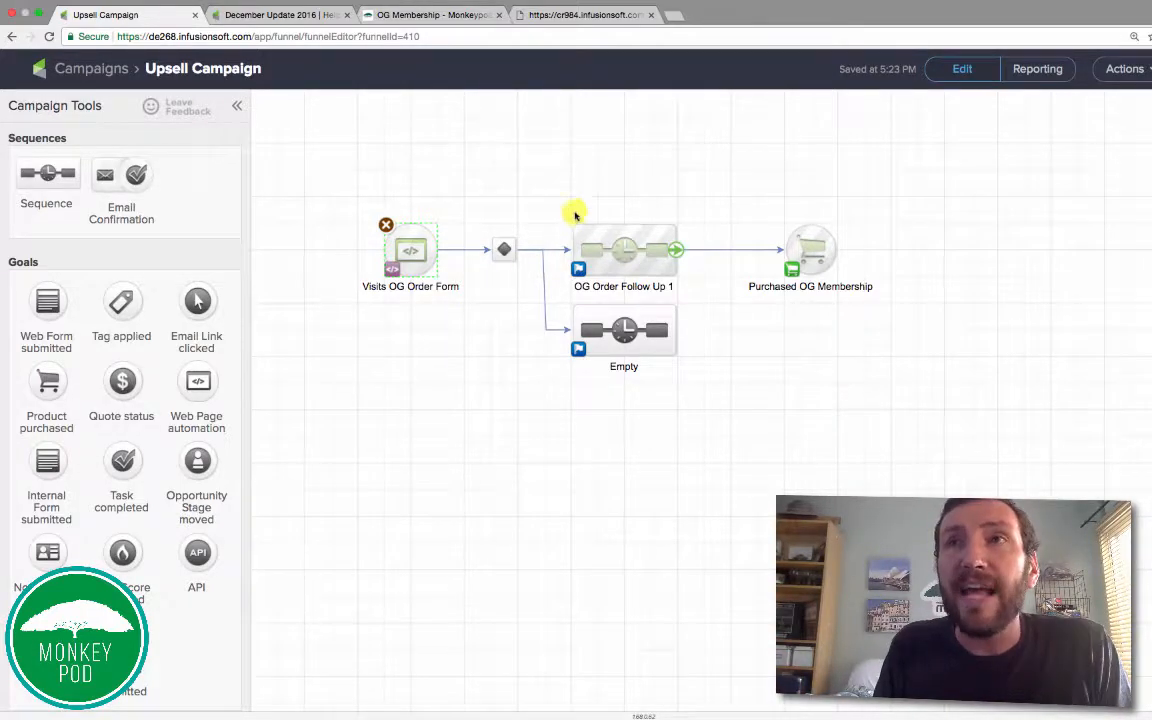
left_click_drag(548, 206, 695, 302)
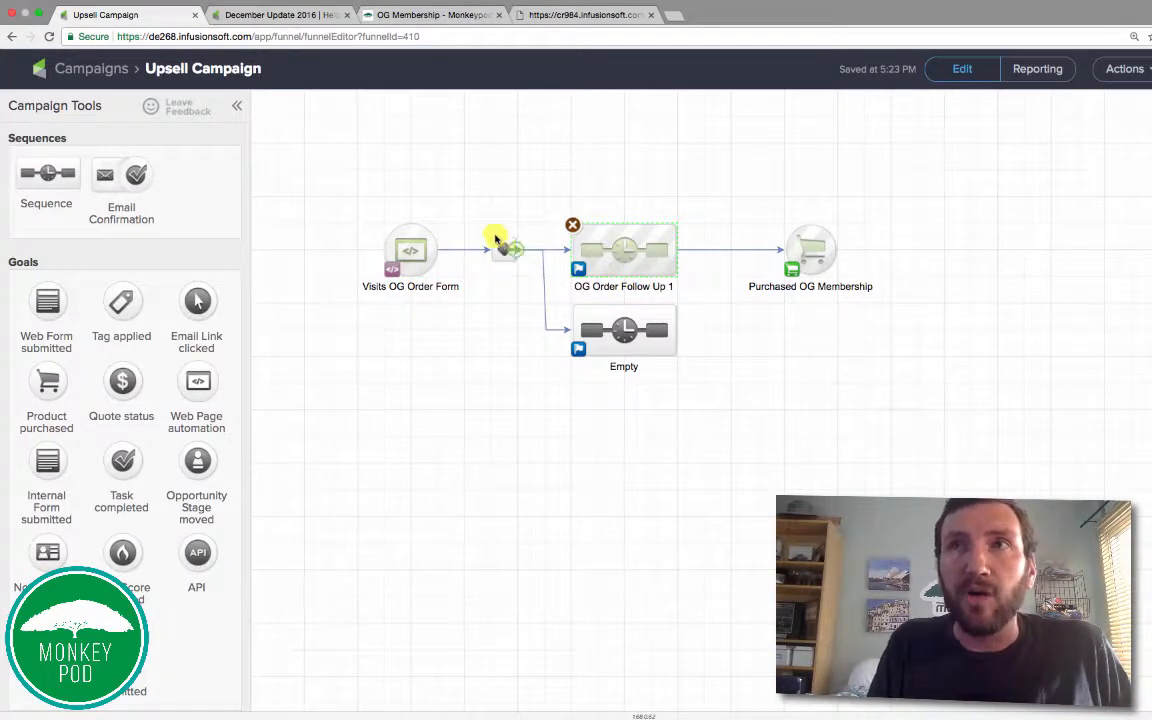
left_click_drag(472, 222, 520, 280)
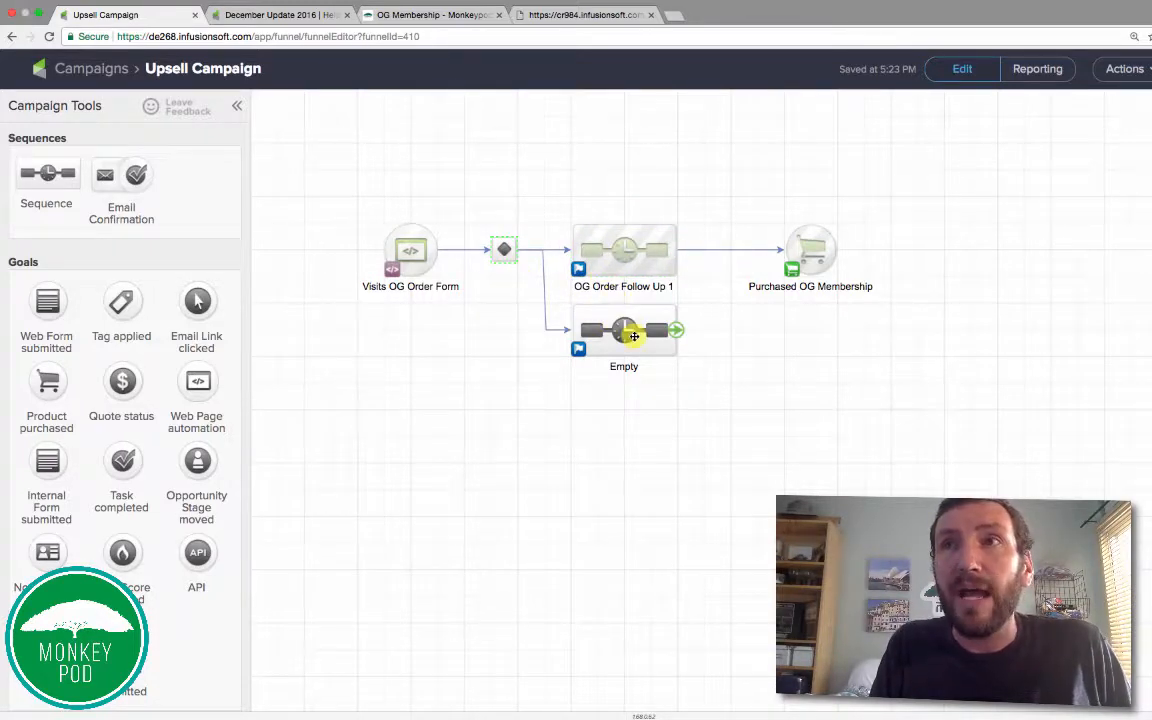
- Open the Empty sequence, leave it without any steps, and return to the Upsell Campaign canvas
double_click(620, 329)
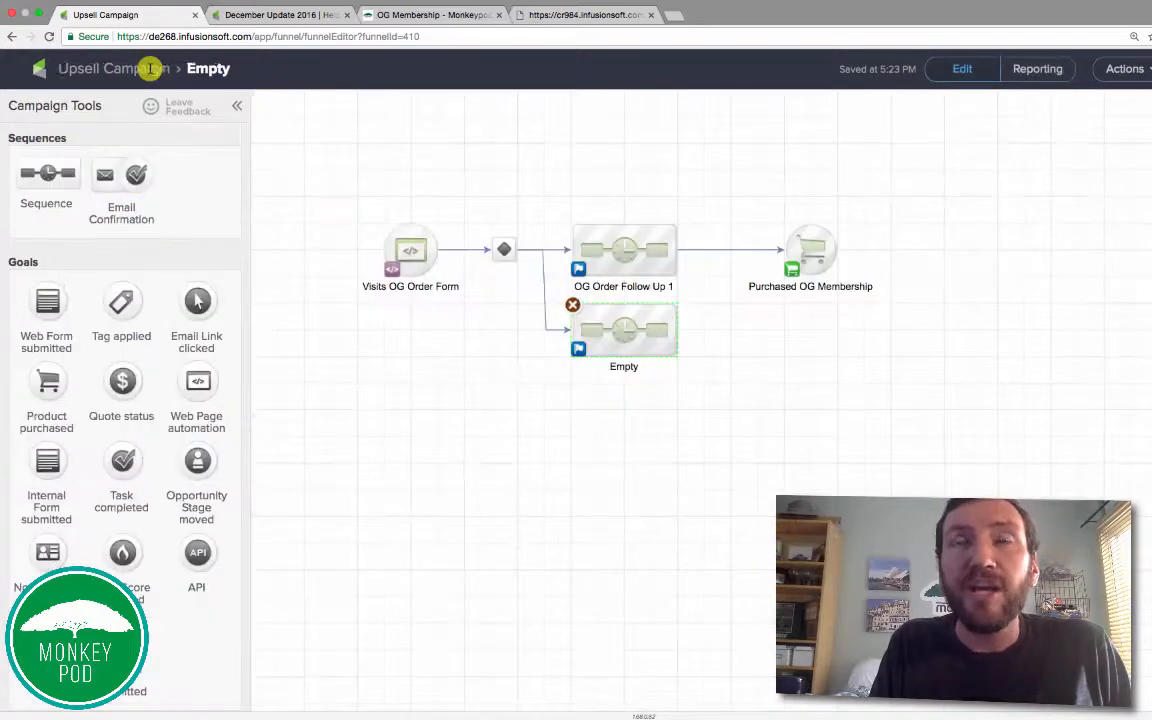
left_click(133, 68)
left_click_drag(466, 219, 526, 288)
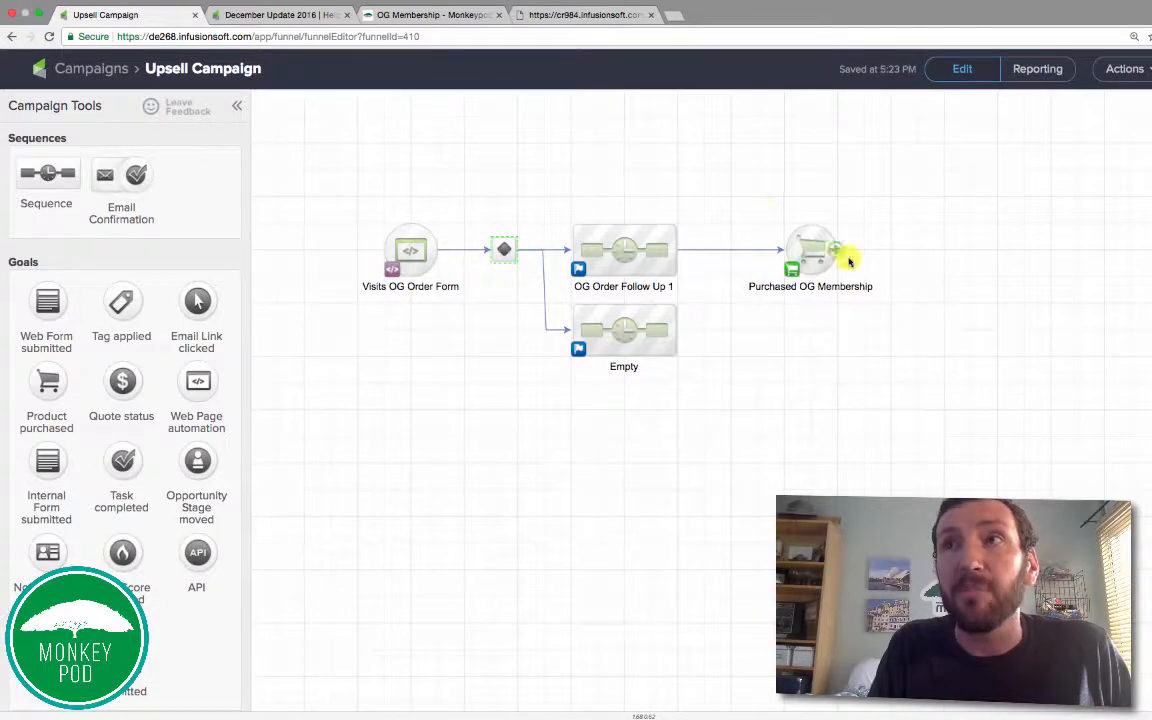
left_click_drag(738, 203, 887, 309)
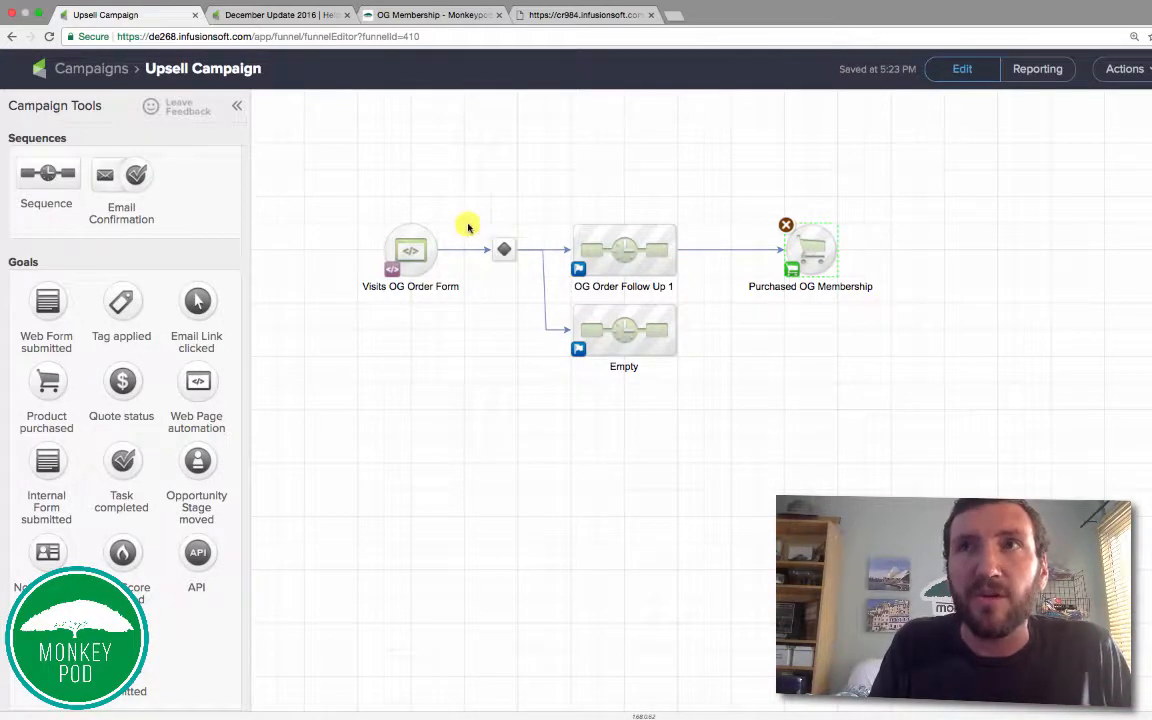
left_click_drag(465, 223, 528, 279)
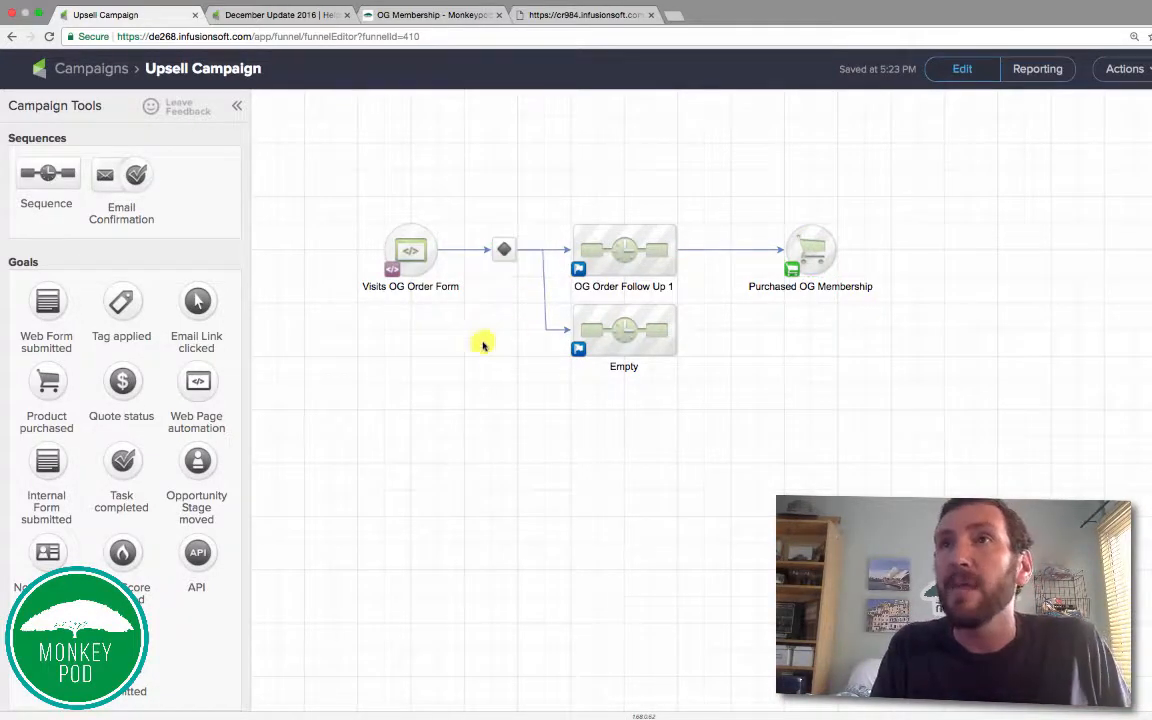
- Move all the campaign elements together to the right, making room before the Visits OG Order Form goal
left_click_drag(321, 136, 972, 489)
left_click_drag(629, 327, 733, 342)
left_click(712, 467)
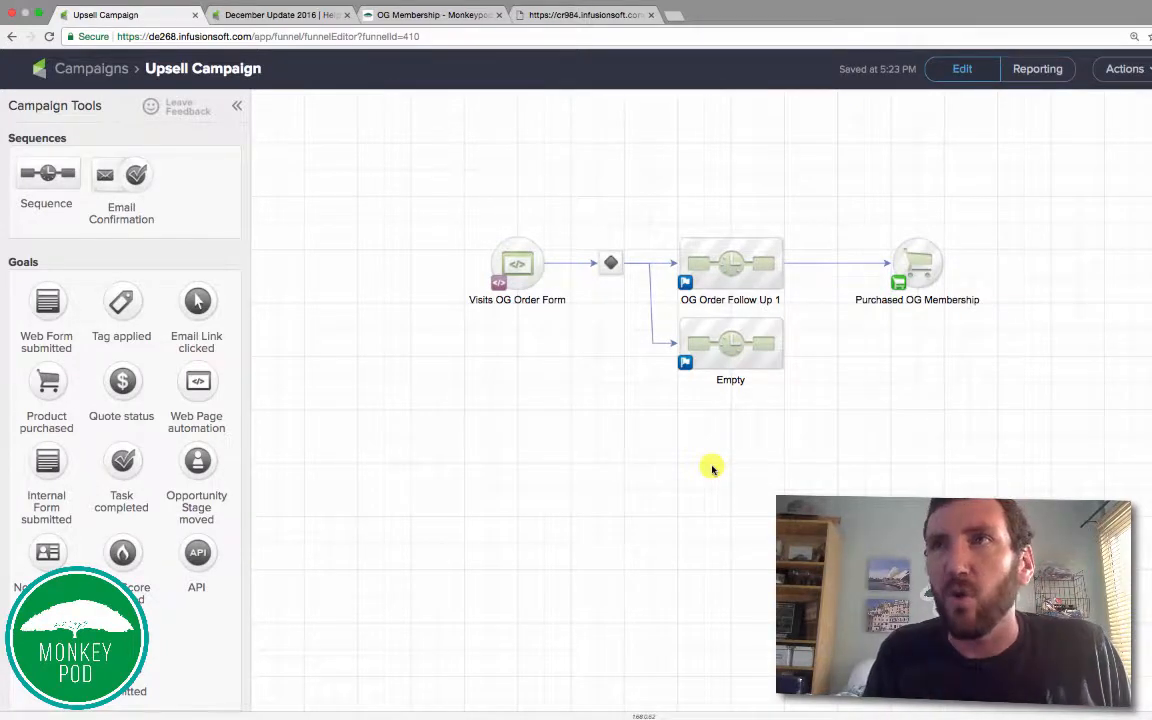
- Examine how the Visits OG Order Form goal lets contacts into the campaign, and check the Monkeypod OG order form page it tracks
left_click_drag(446, 206, 586, 337)
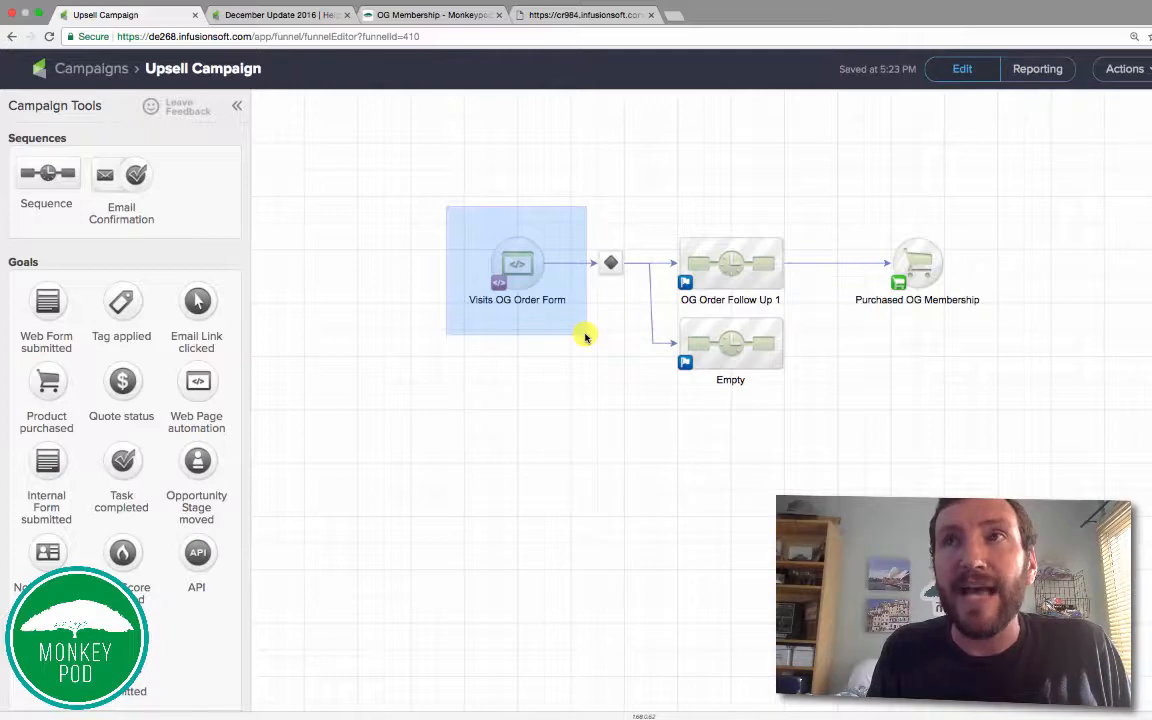
left_click_drag(586, 337, 586, 337)
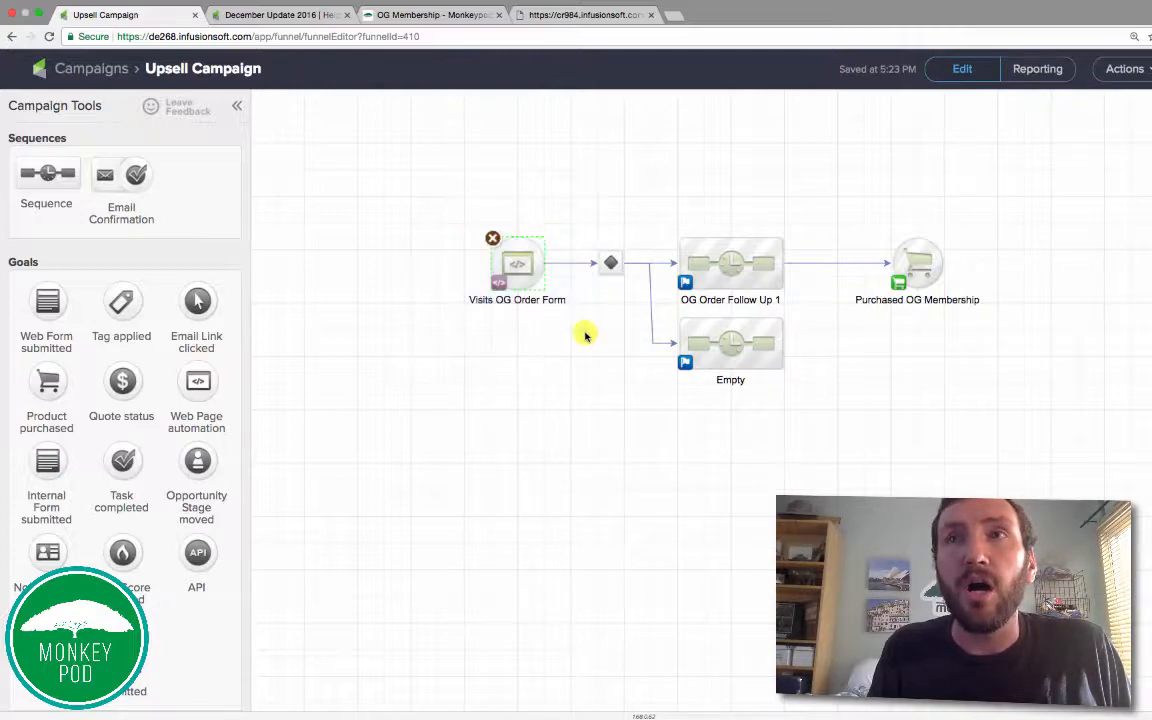
left_click(580, 15)
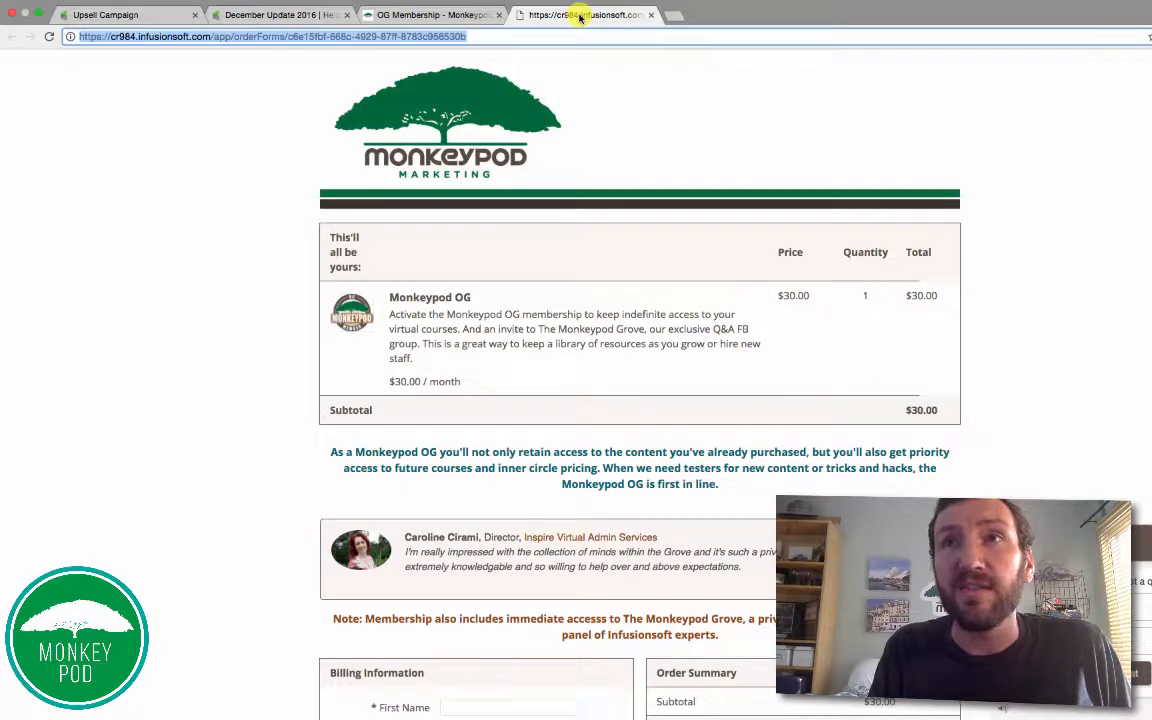
left_click(147, 15)
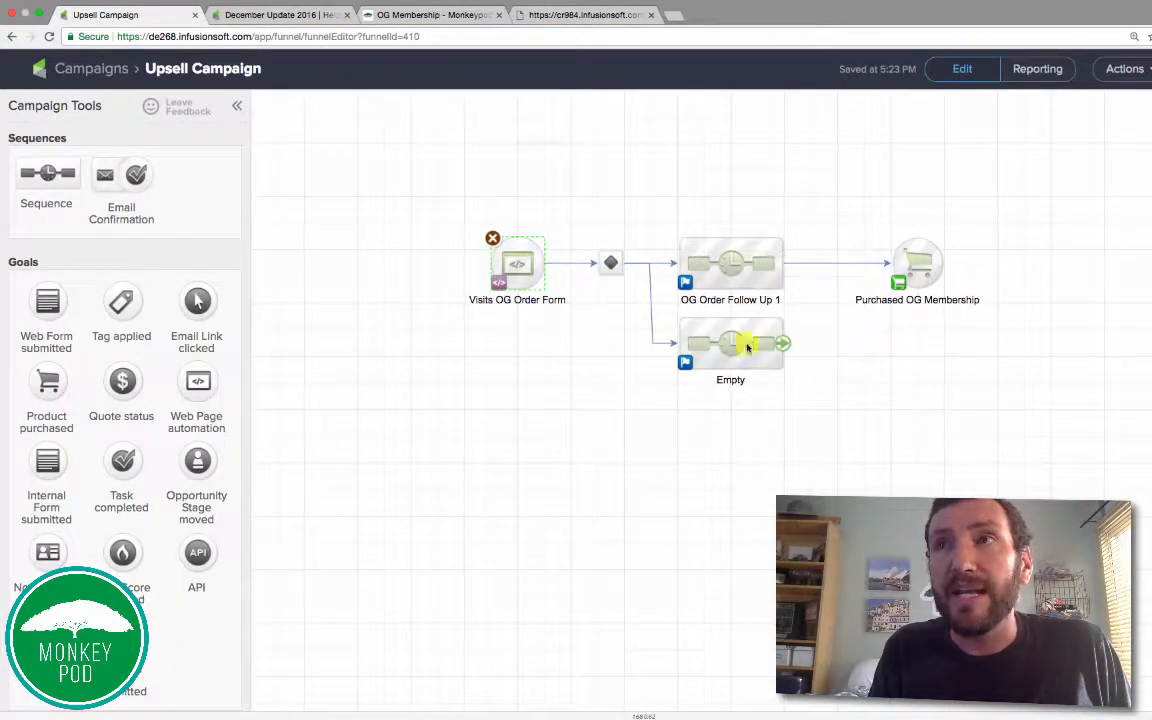
left_click(517, 450)
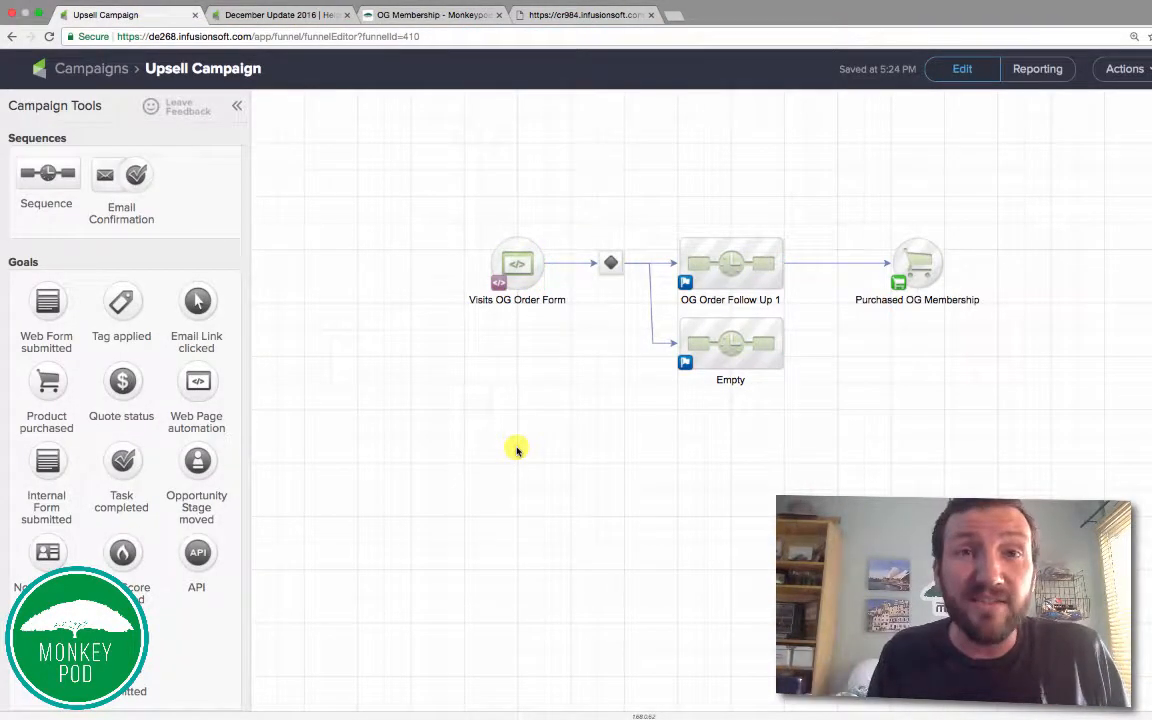
left_click_drag(440, 220, 577, 321)
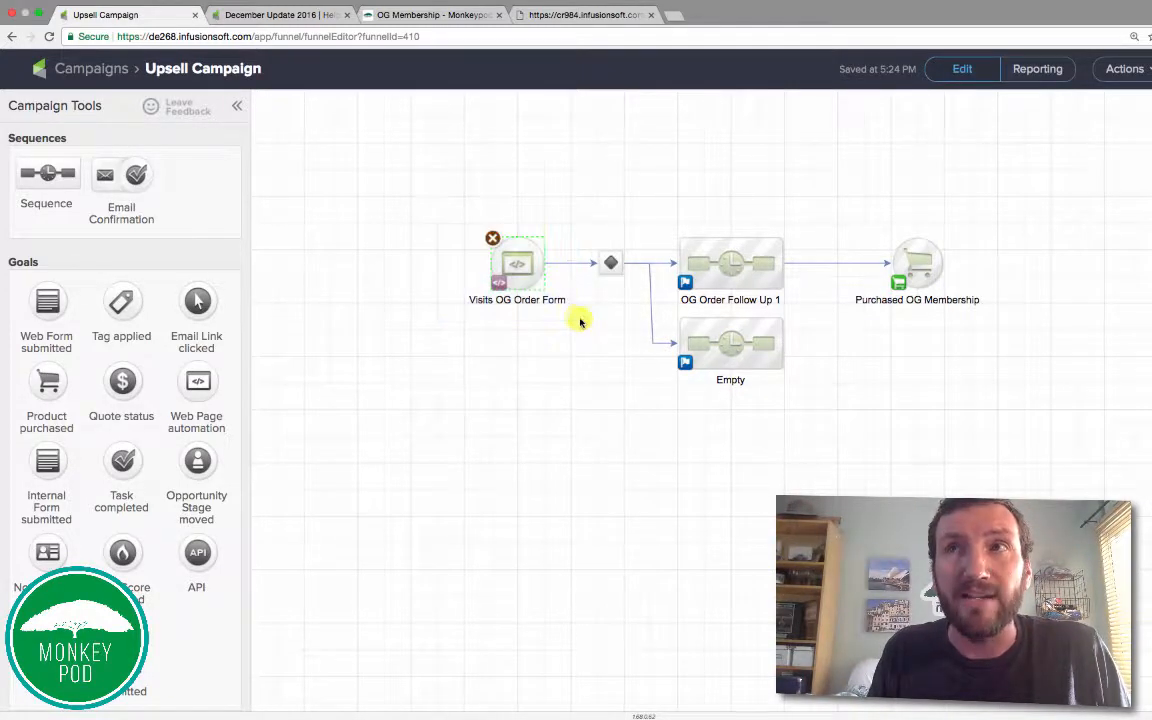
left_click_drag(283, 210, 441, 345)
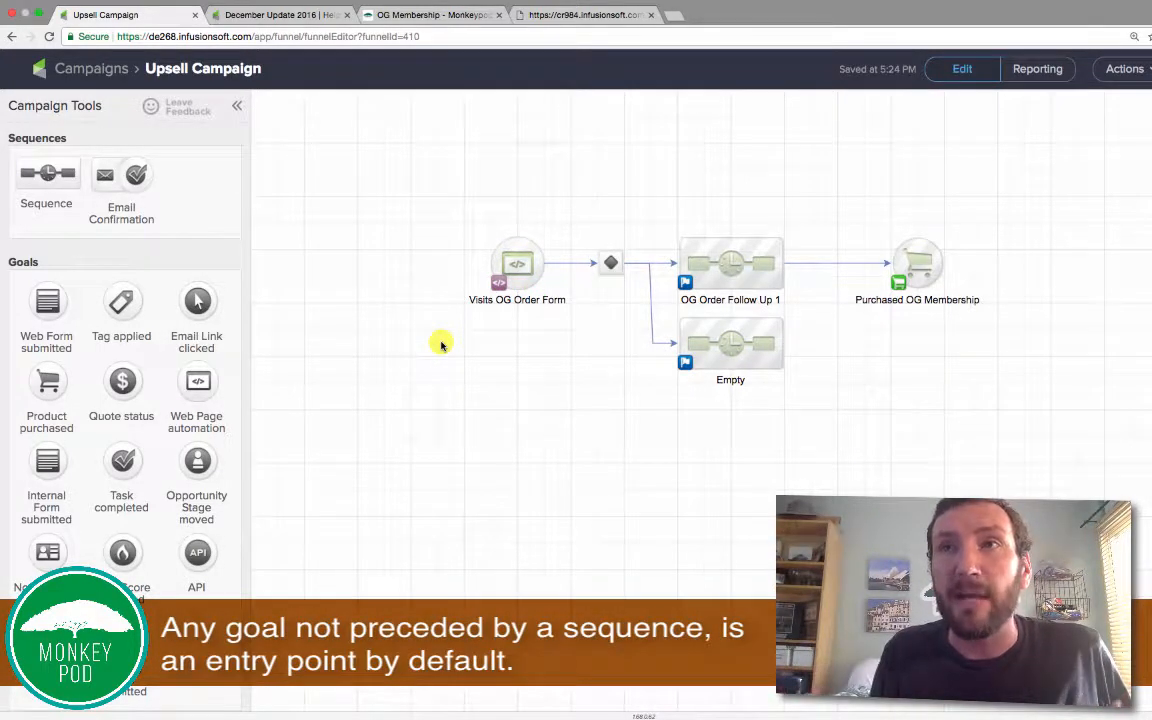
left_click_drag(448, 205, 581, 327)
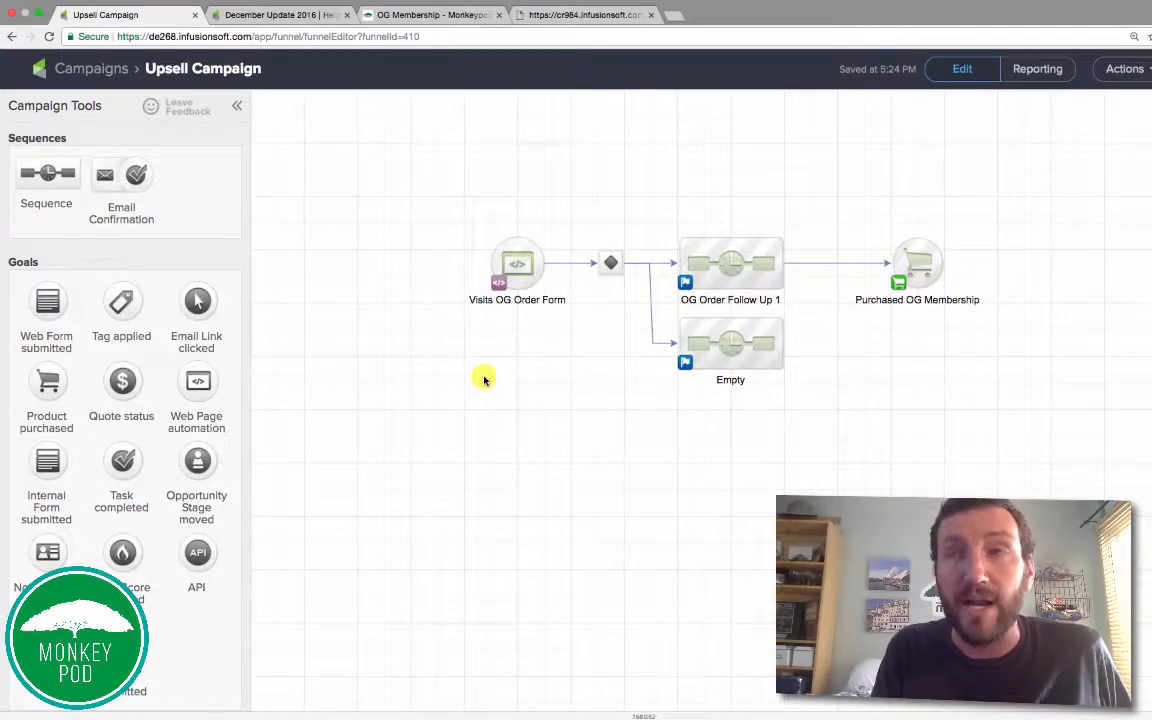
left_click_drag(467, 213, 577, 320)
left_click_drag(657, 210, 801, 316)
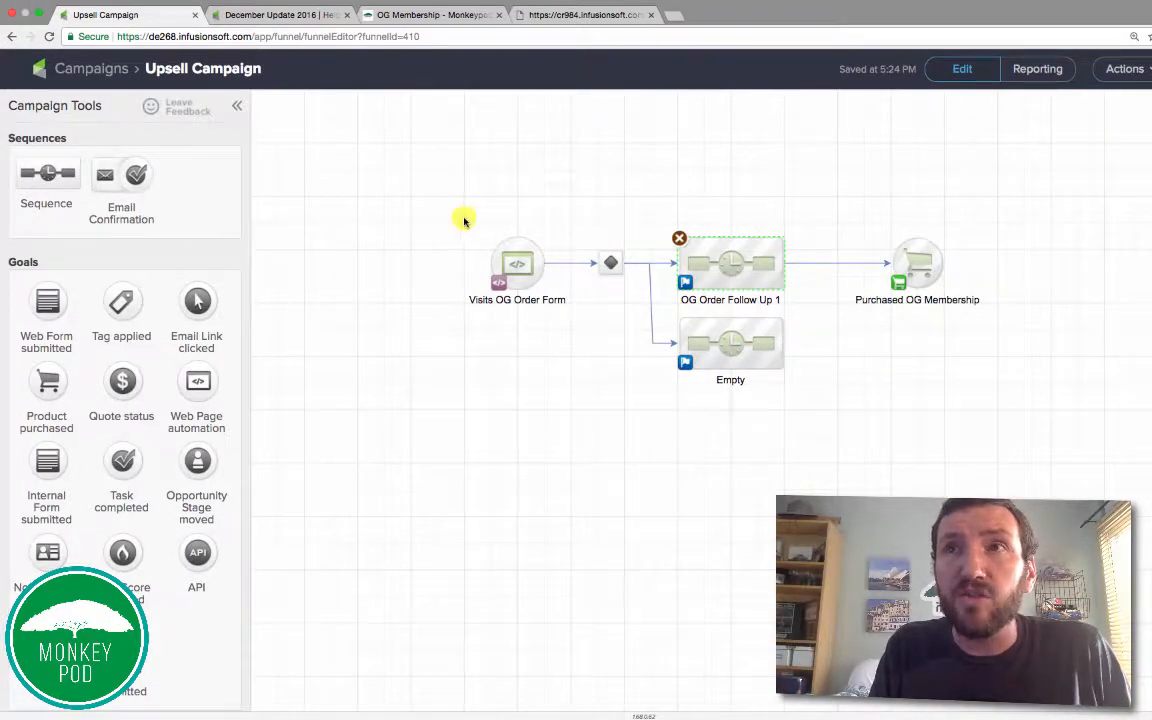
left_click_drag(463, 219, 581, 330)
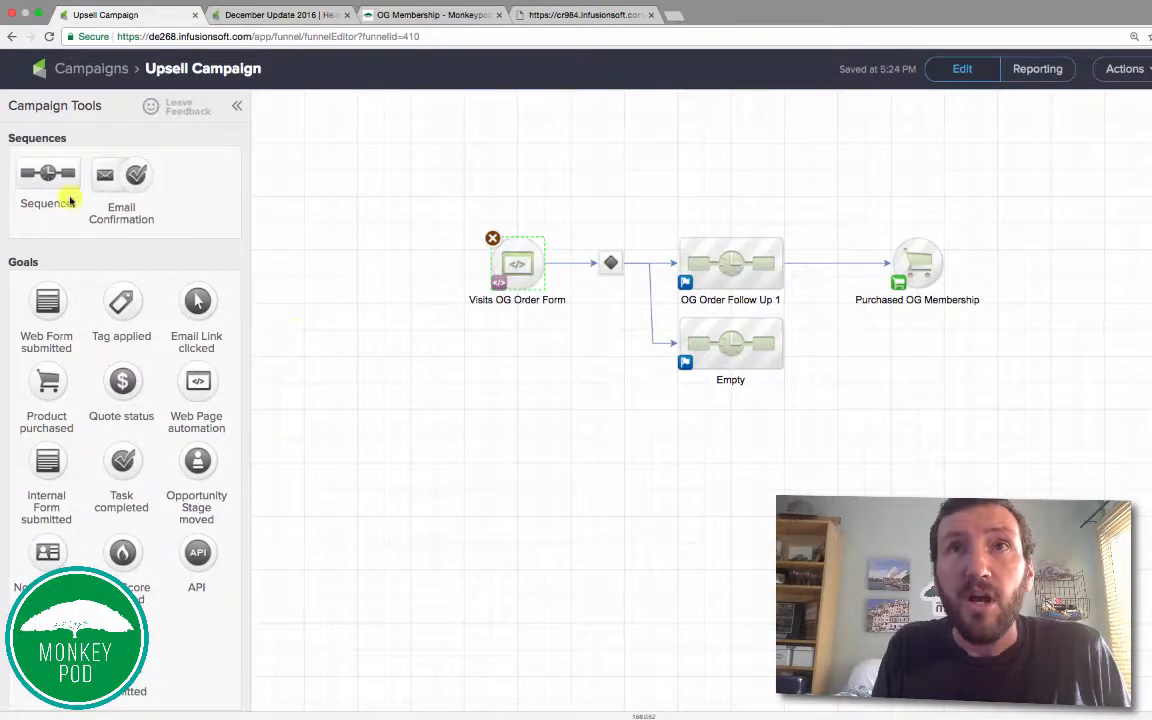
- Add a sequence named "Empty Holding Tank" before Visits OG Order Form and connect it to that goal
left_click_drag(70, 202, 332, 252)
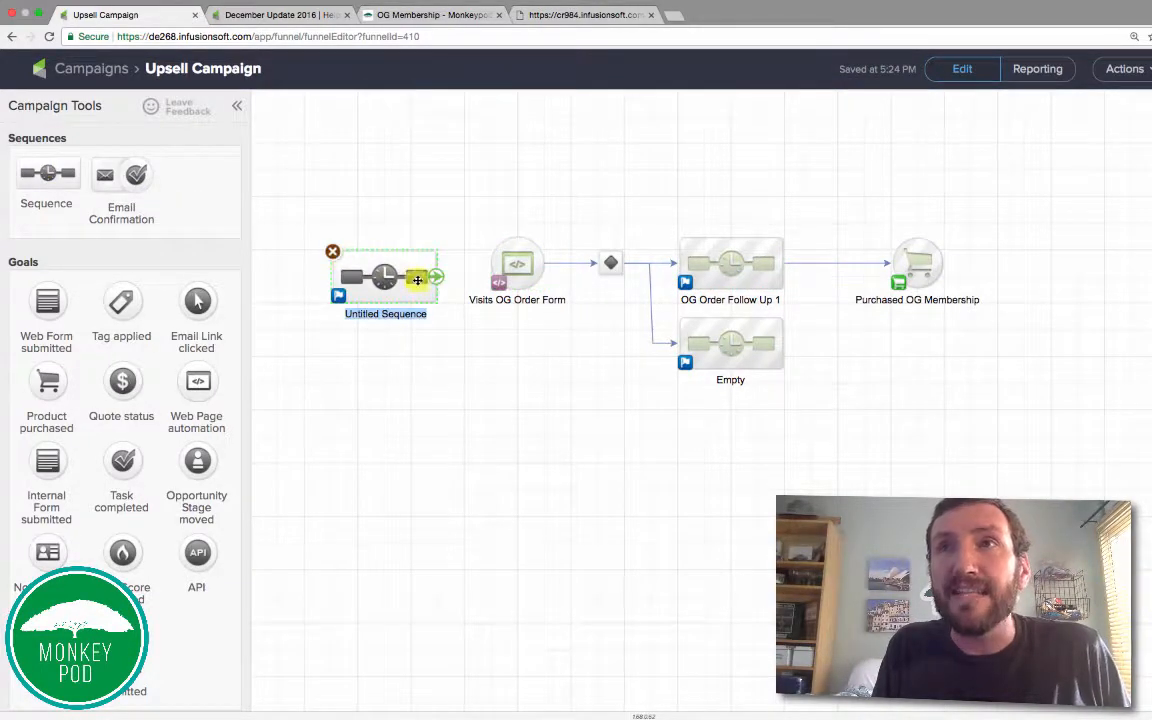
left_click_drag(435, 282, 403, 271)
double_click(386, 300)
type("E")
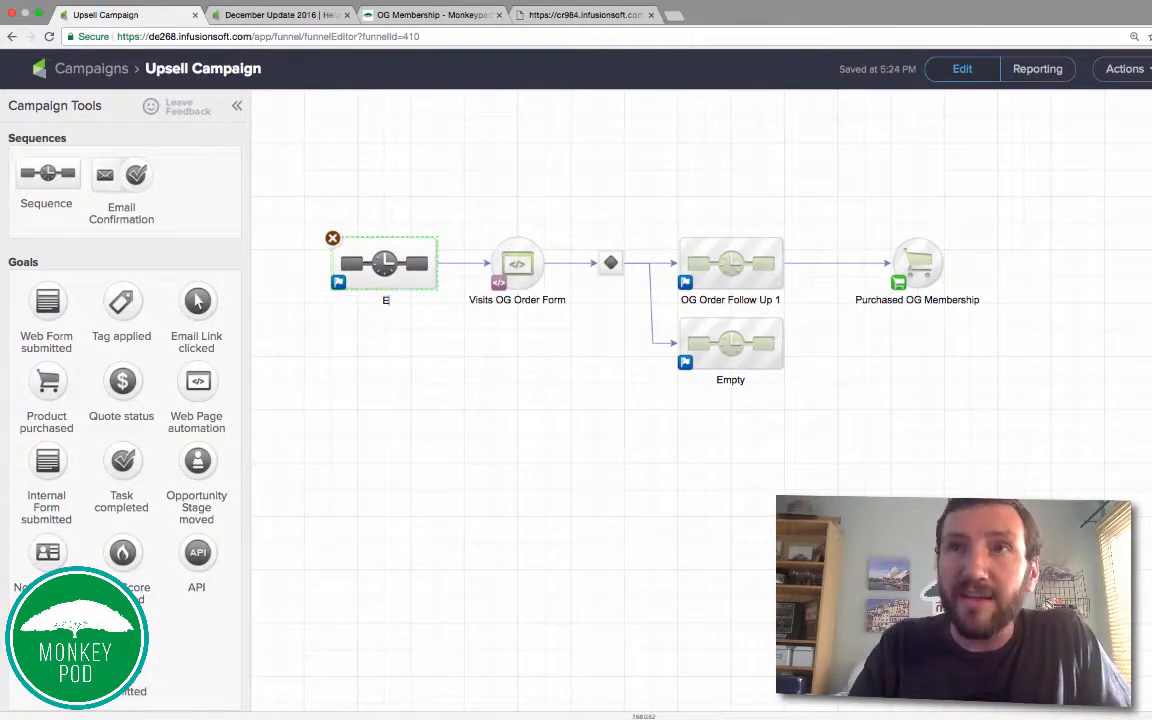
type("mpty Holding Tank")
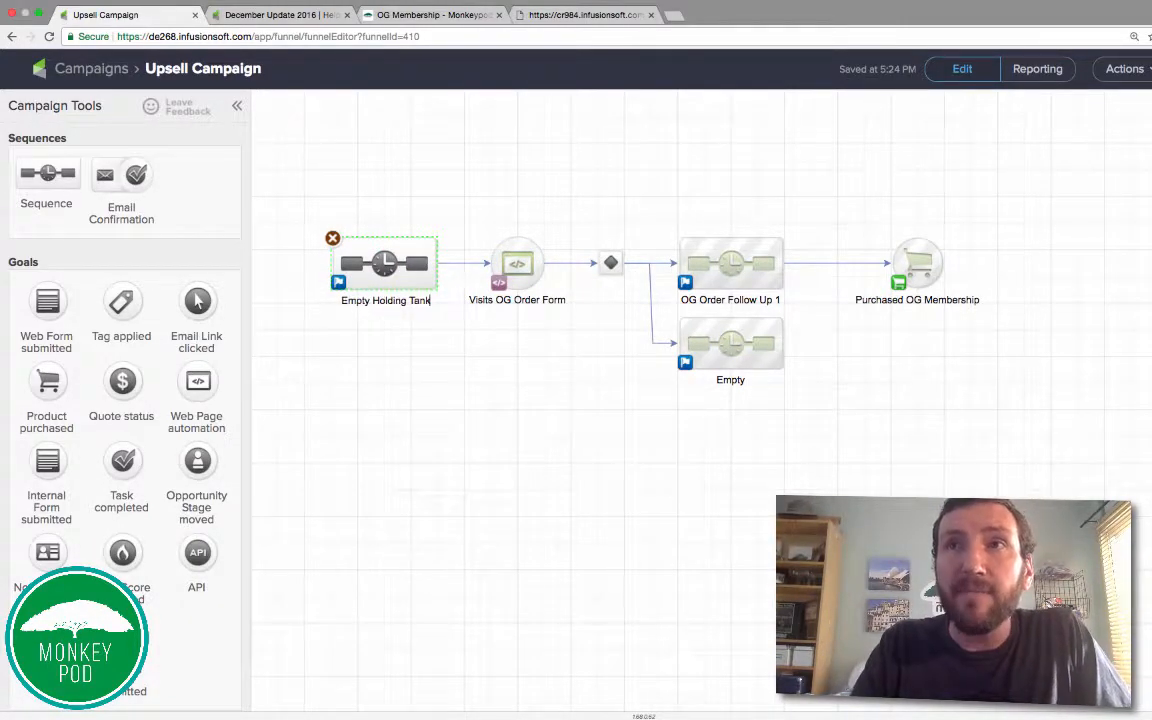
- Open the Empty Holding Tank sequence, leave it without any steps, and return to the campaign canvas
double_click(370, 272)
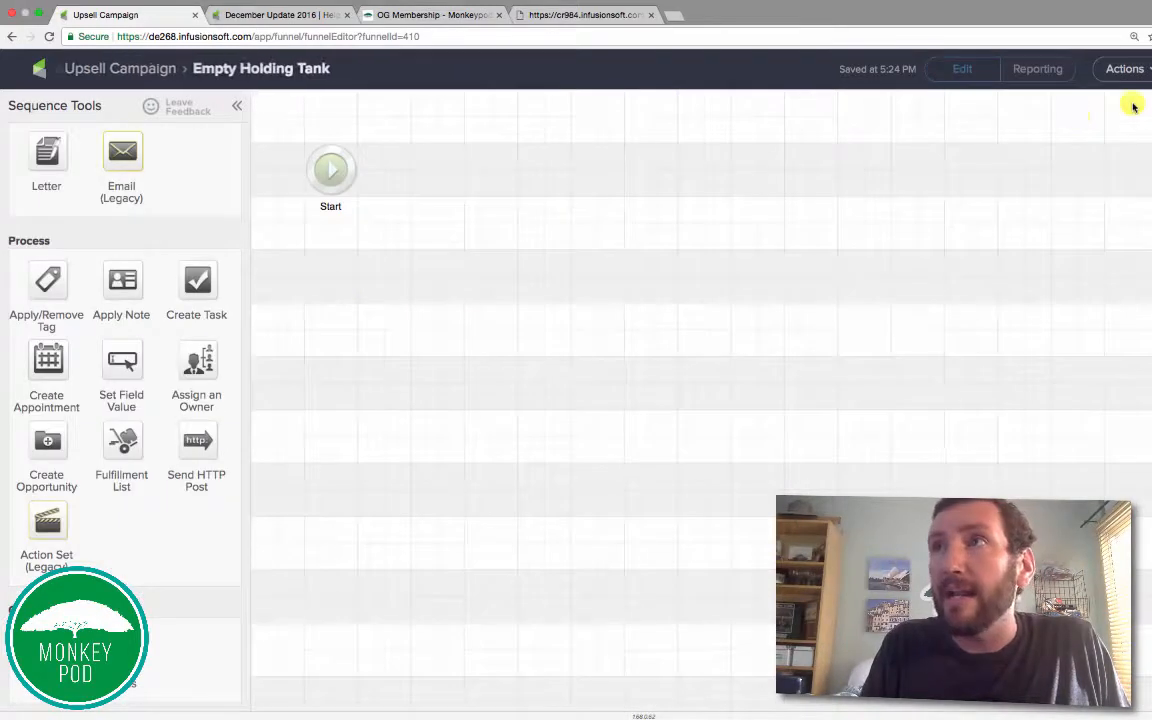
left_click(138, 70)
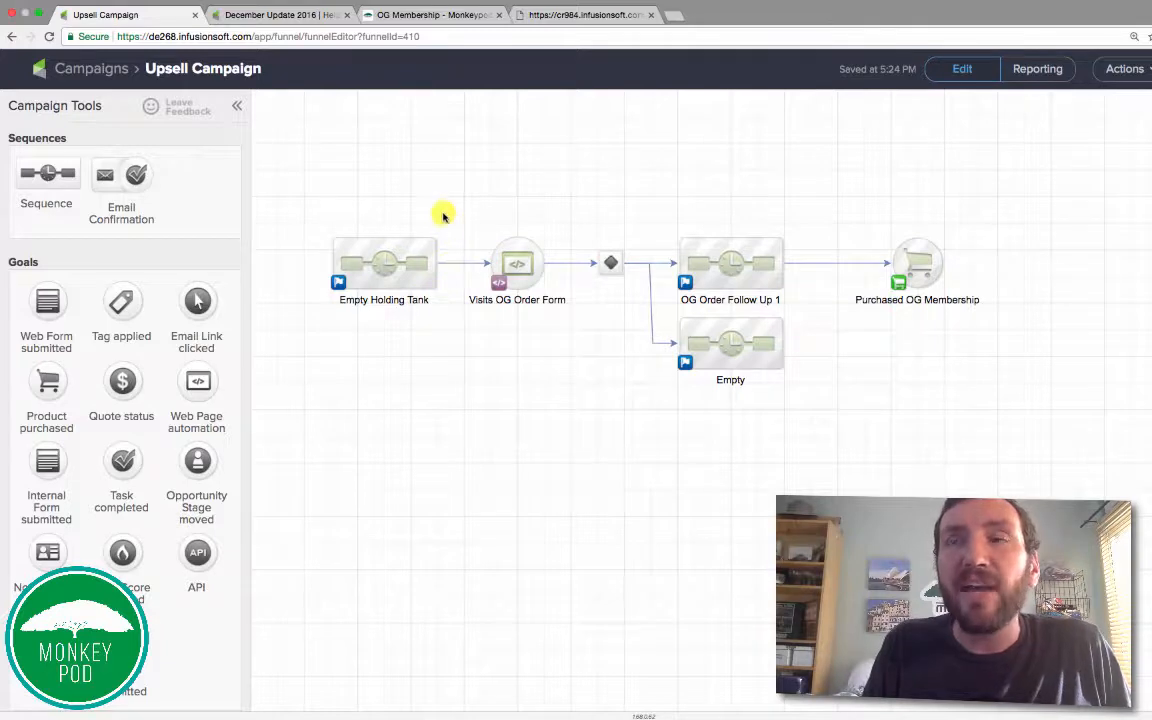
- Review the path from Empty Holding Tank to Visits OG Order Form, including the contents of the holding sequence
left_click_drag(443, 213, 580, 322)
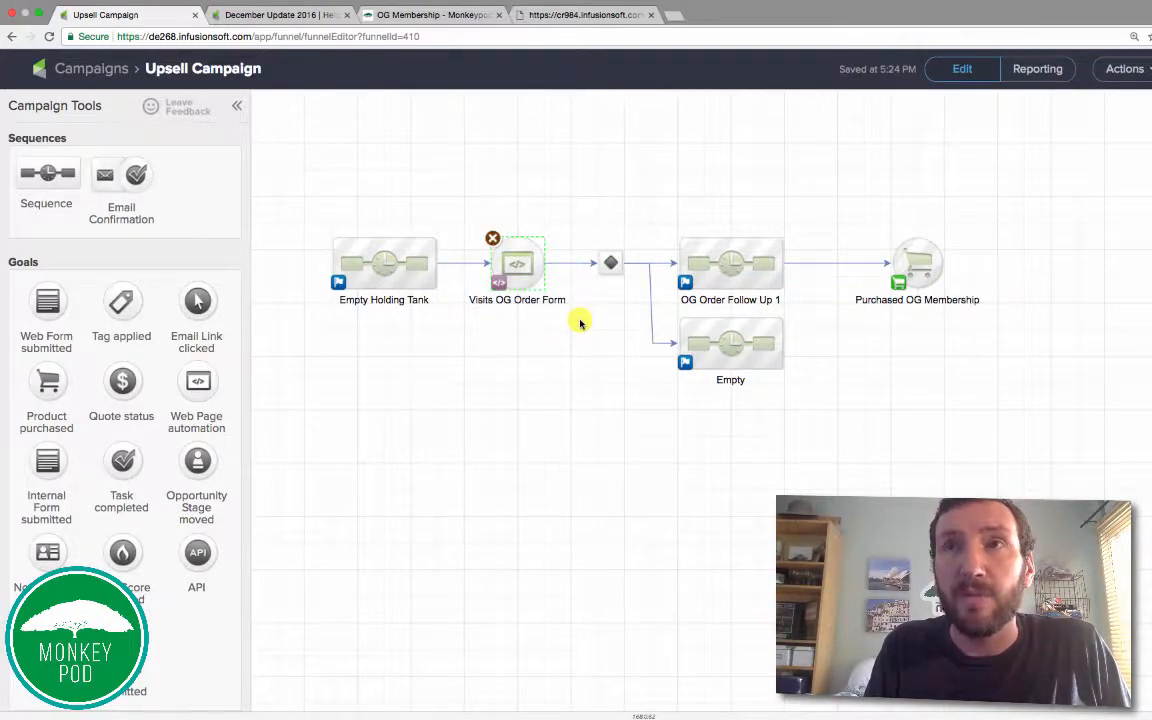
left_click_drag(300, 208, 458, 343)
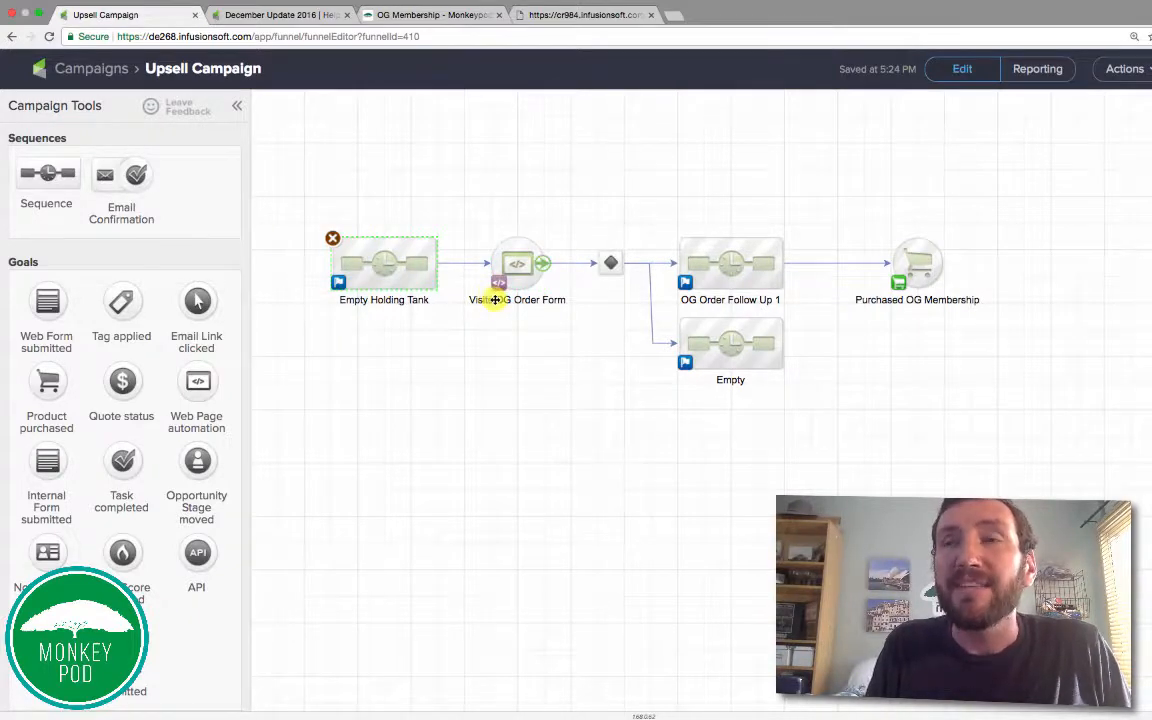
left_click_drag(466, 213, 573, 334)
left_click_drag(286, 130, 1054, 442)
left_click(1055, 441)
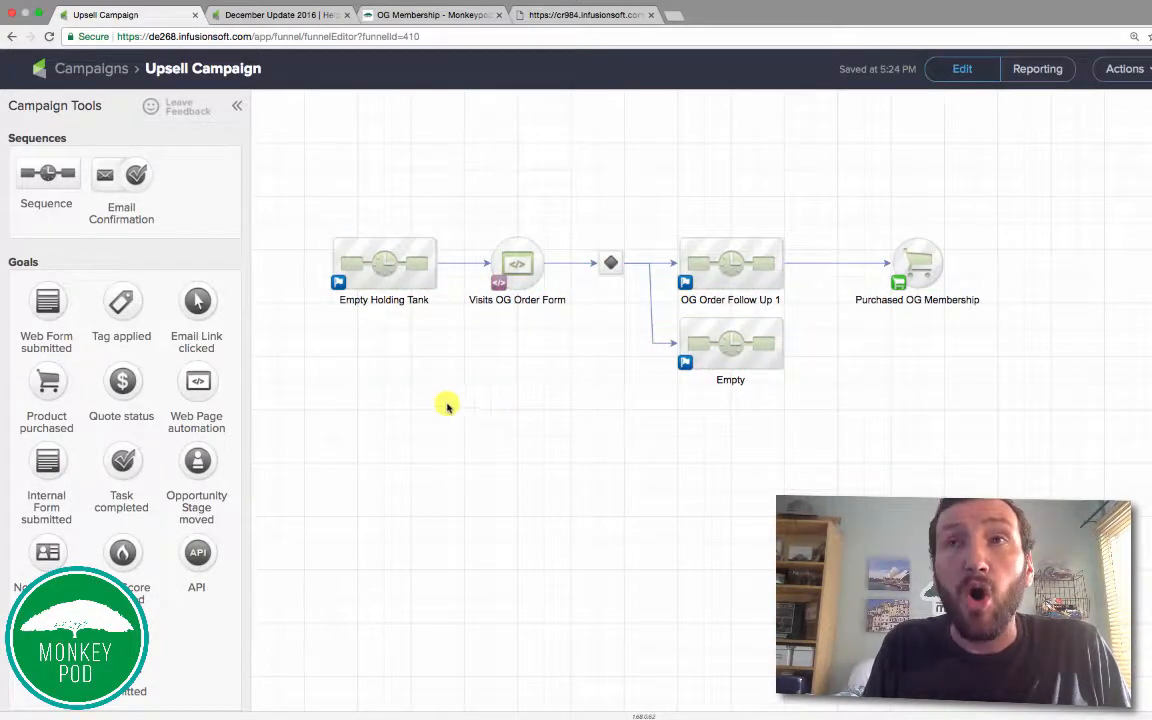
left_click_drag(300, 210, 451, 341)
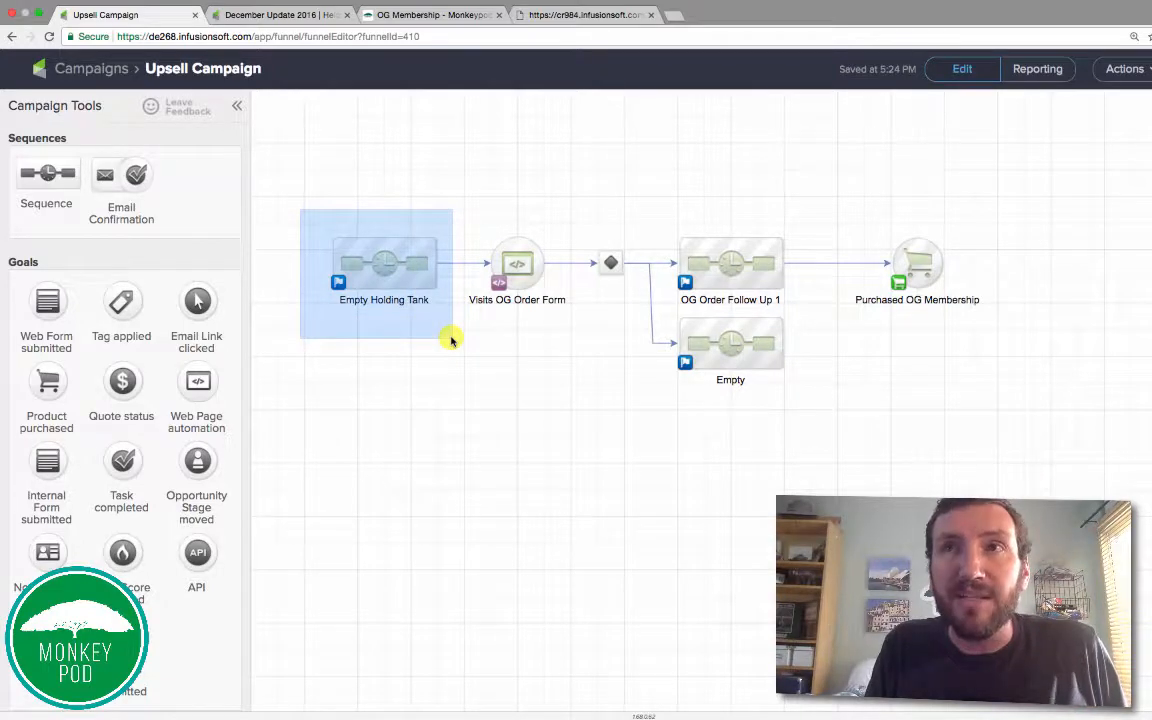
left_click_drag(451, 341, 450, 336)
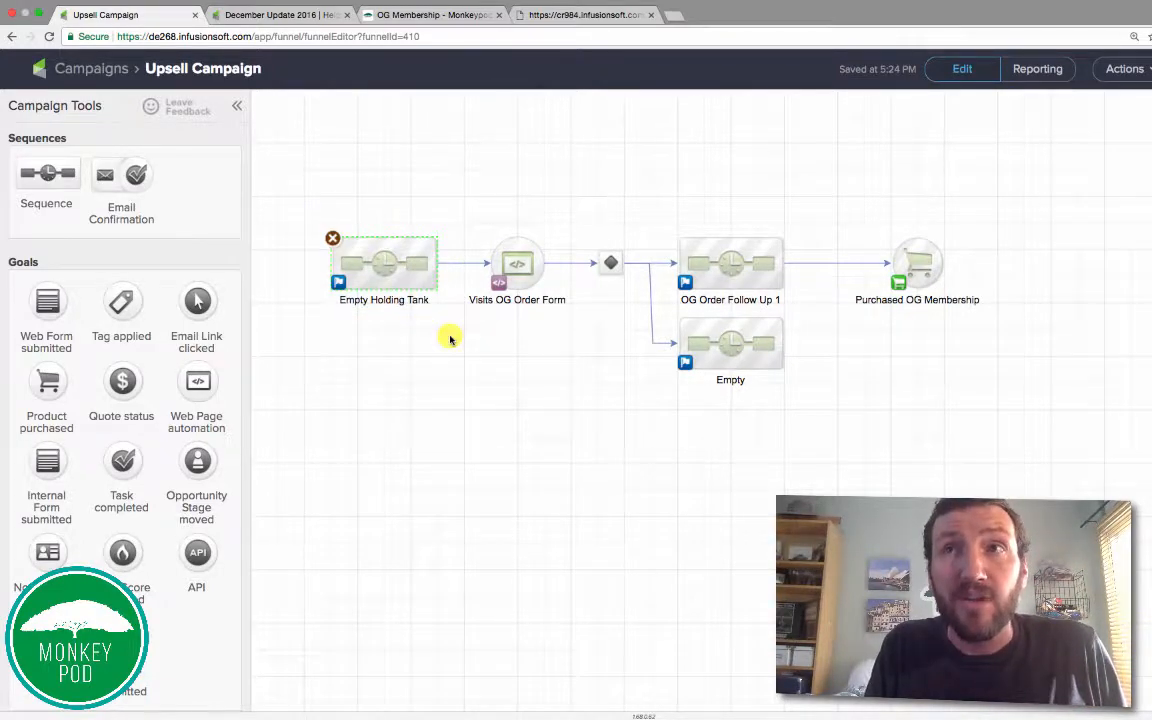
double_click(391, 258)
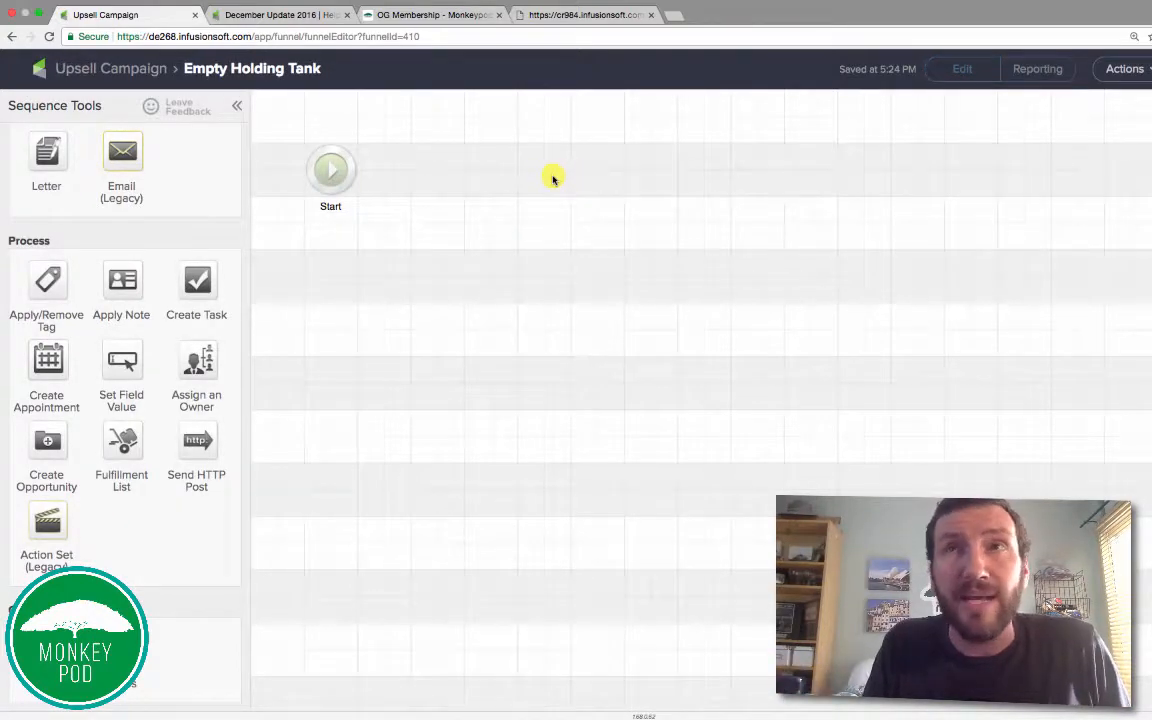
left_click(120, 67)
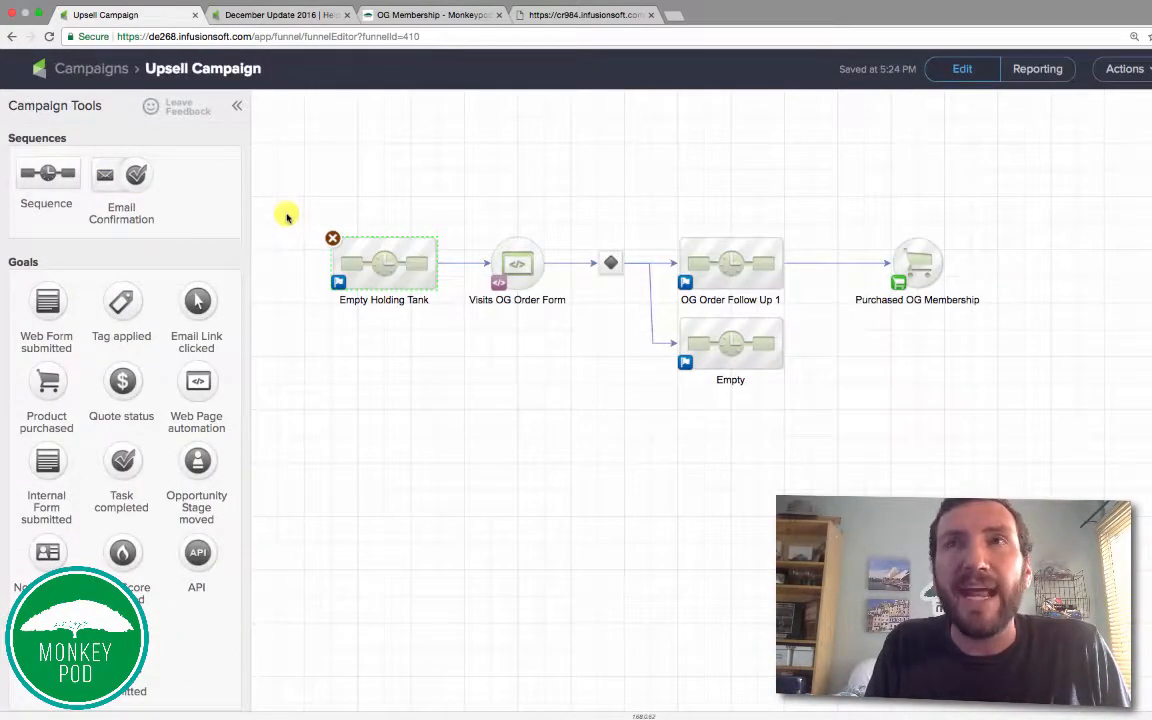
left_click_drag(286, 213, 442, 325)
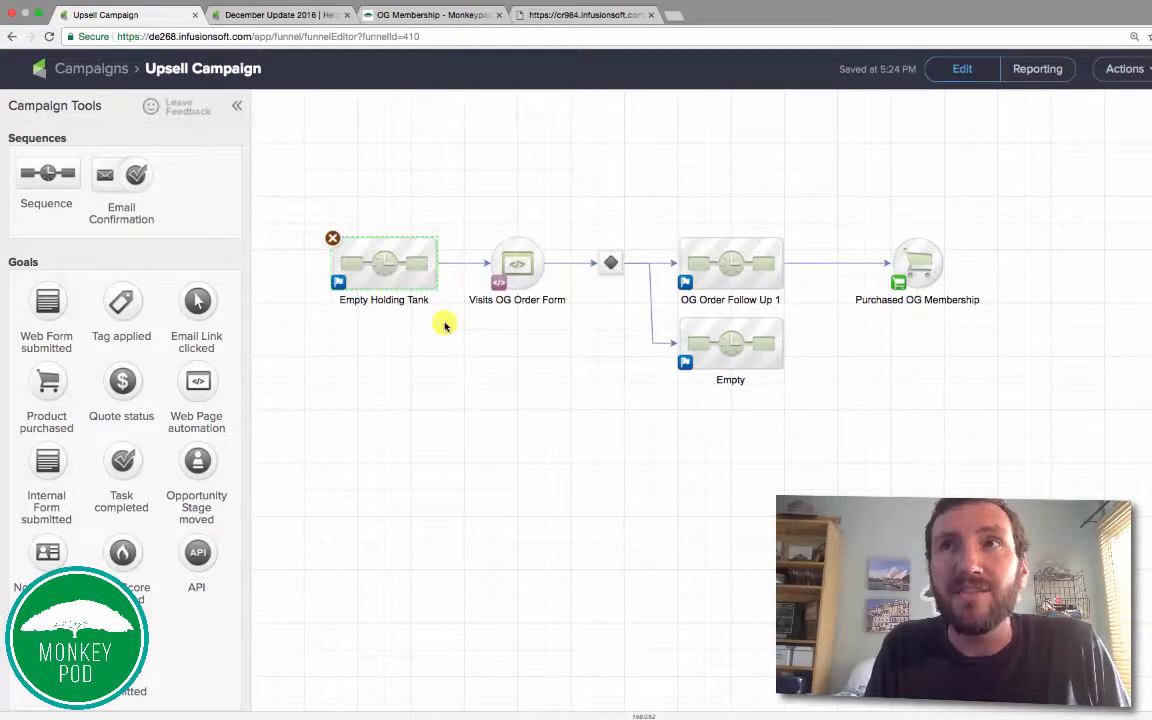
left_click_drag(450, 210, 305, 197)
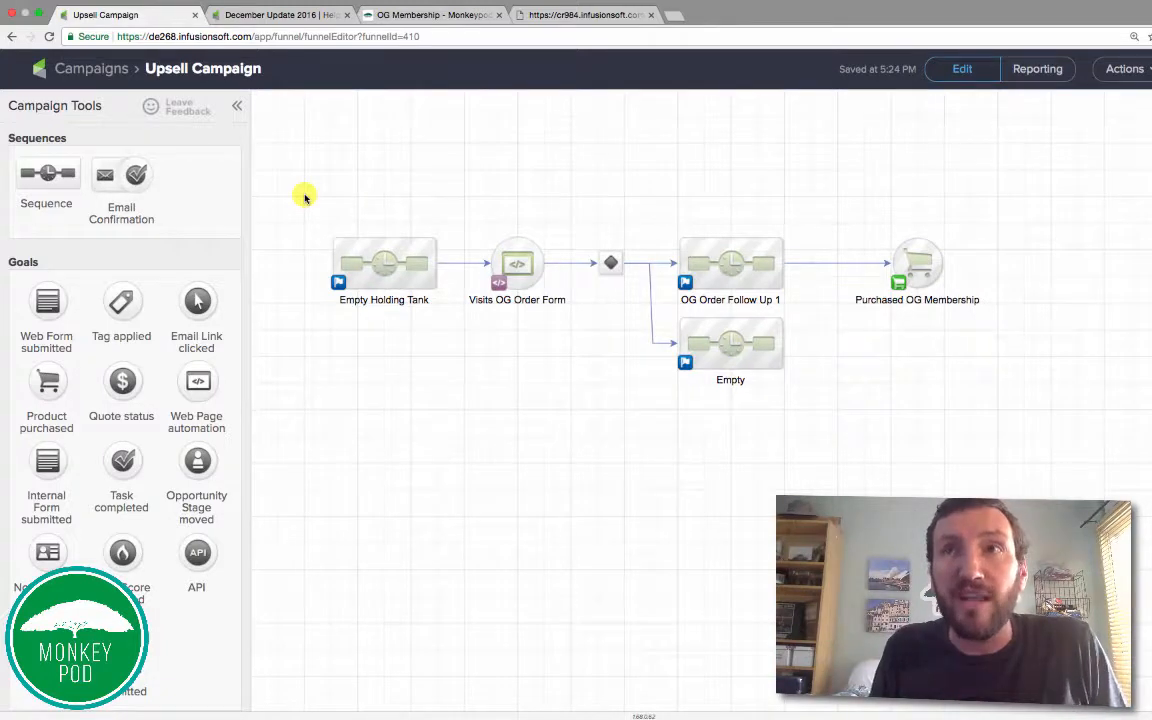
left_click_drag(459, 216, 575, 320)
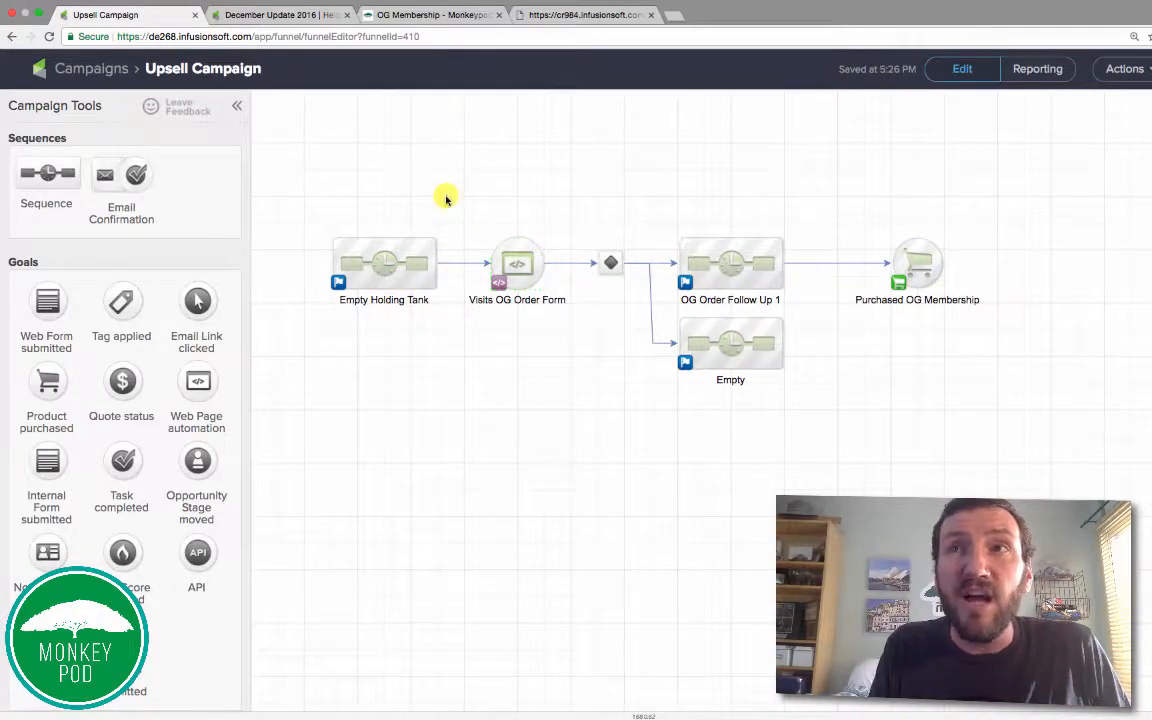
left_click_drag(450, 218, 586, 333)
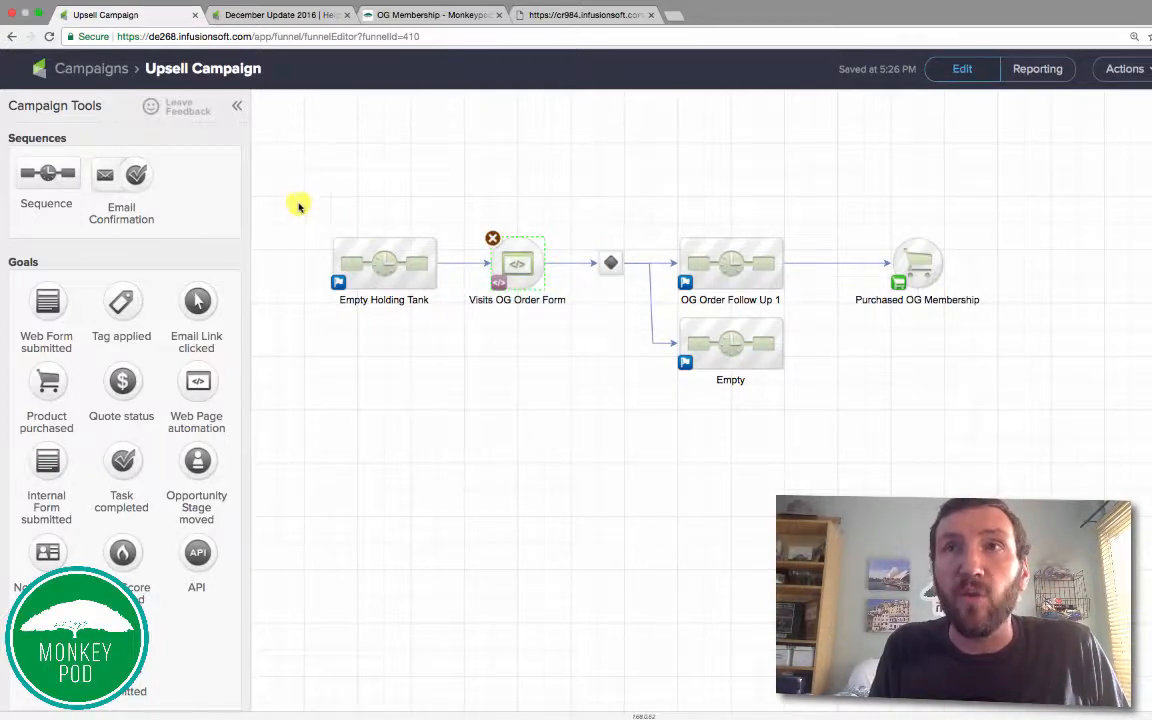
left_click_drag(298, 203, 445, 326)
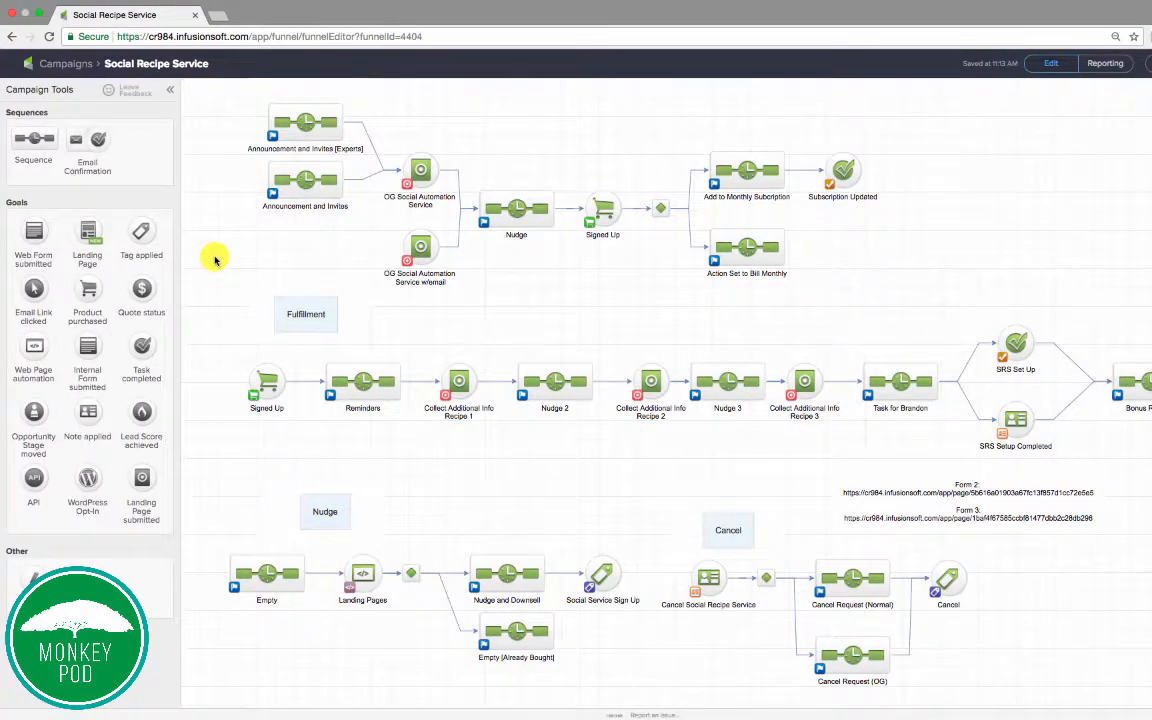
- Examine the upper signup path of Social Recipe Service, covering the two OG Social Automation Service goals, Nudge sequence and Signed Up goal
left_click_drag(204, 96, 1140, 455)
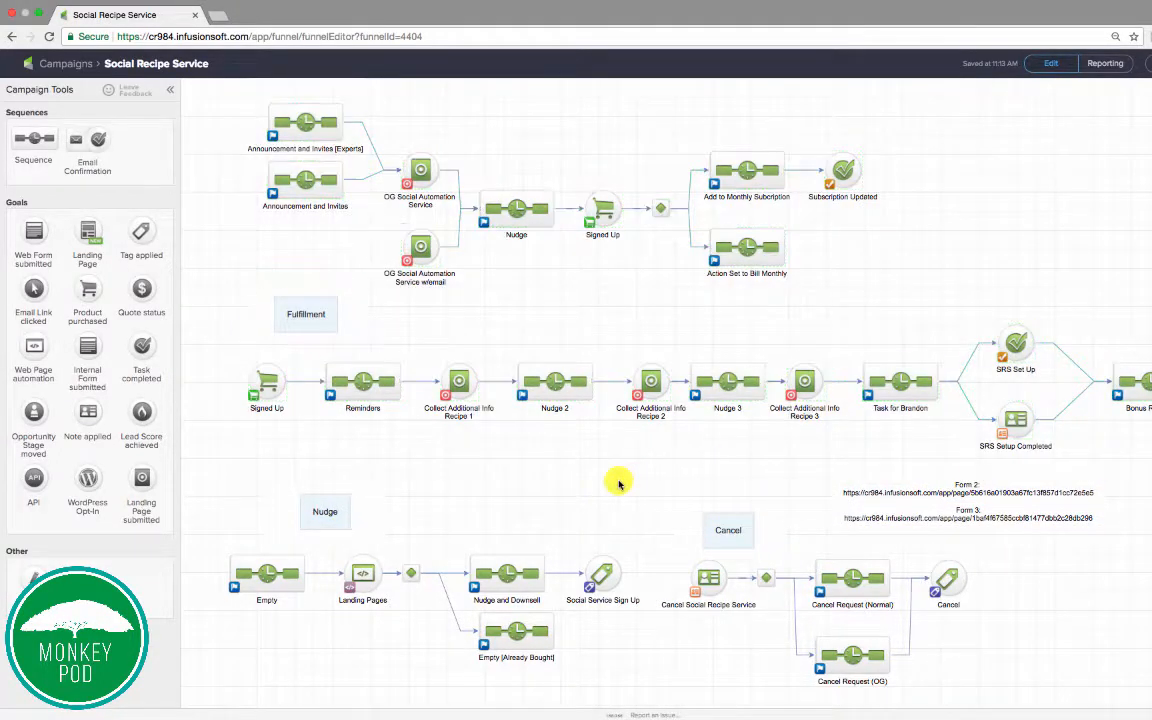
left_click_drag(381, 130, 463, 301)
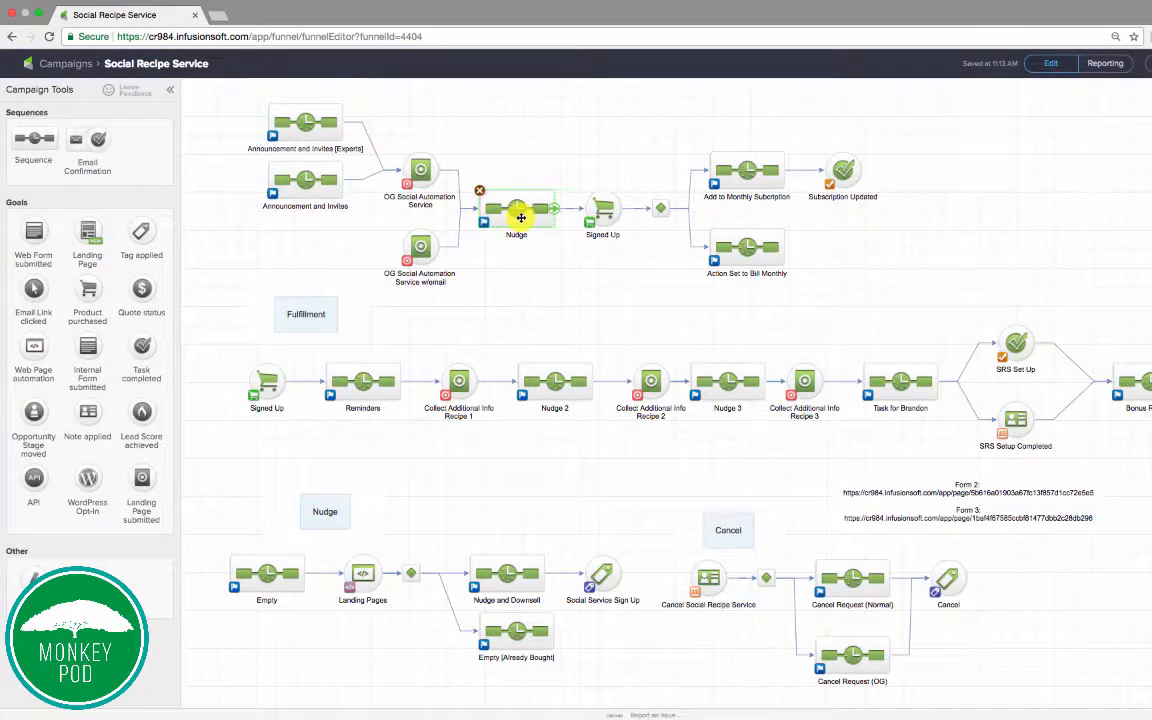
left_click_drag(565, 177, 640, 259)
left_click_drag(381, 143, 458, 280)
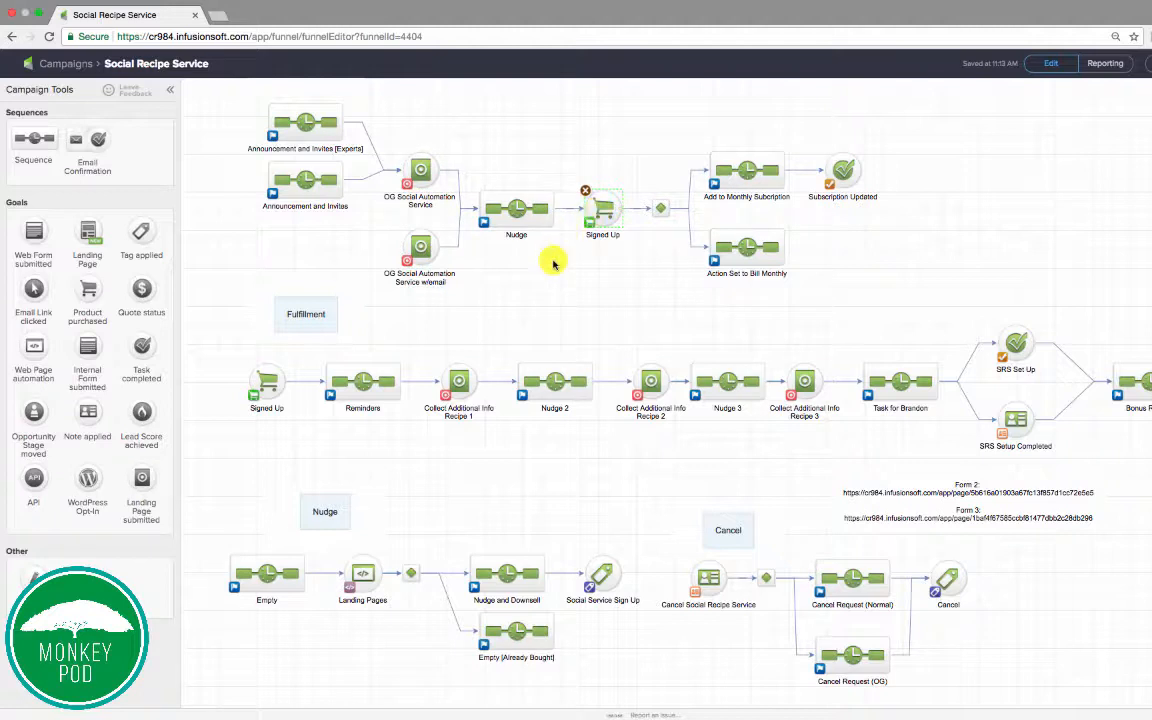
left_click_drag(558, 240, 473, 172)
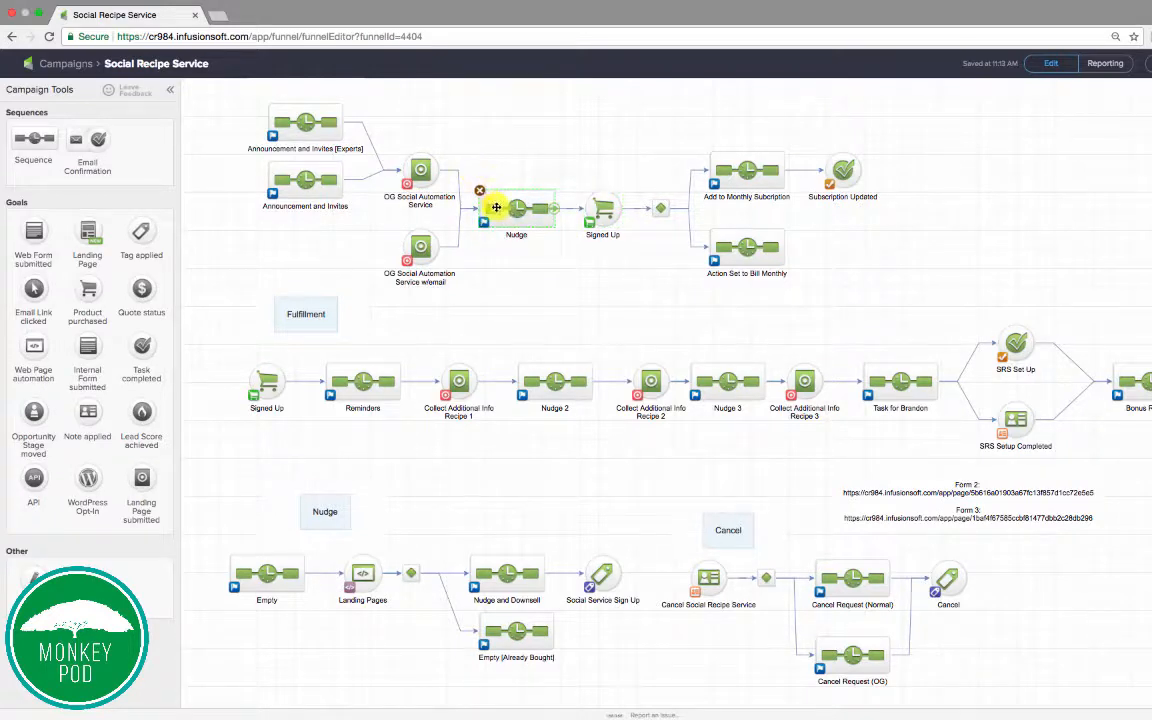
left_click_drag(386, 130, 463, 314)
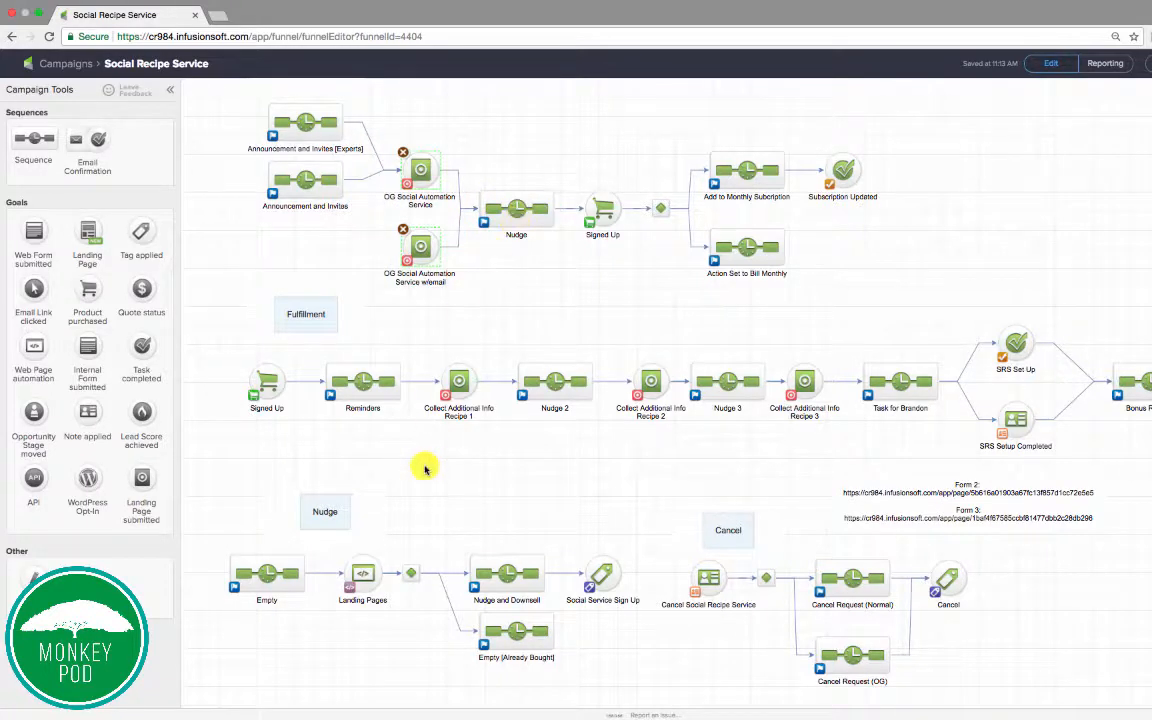
- Compare the Landing Pages goal with the two OG Social Automation Service goals, and trace its path through Nudge and Downsell to Social Service Sign Up
left_click_drag(321, 541, 399, 617)
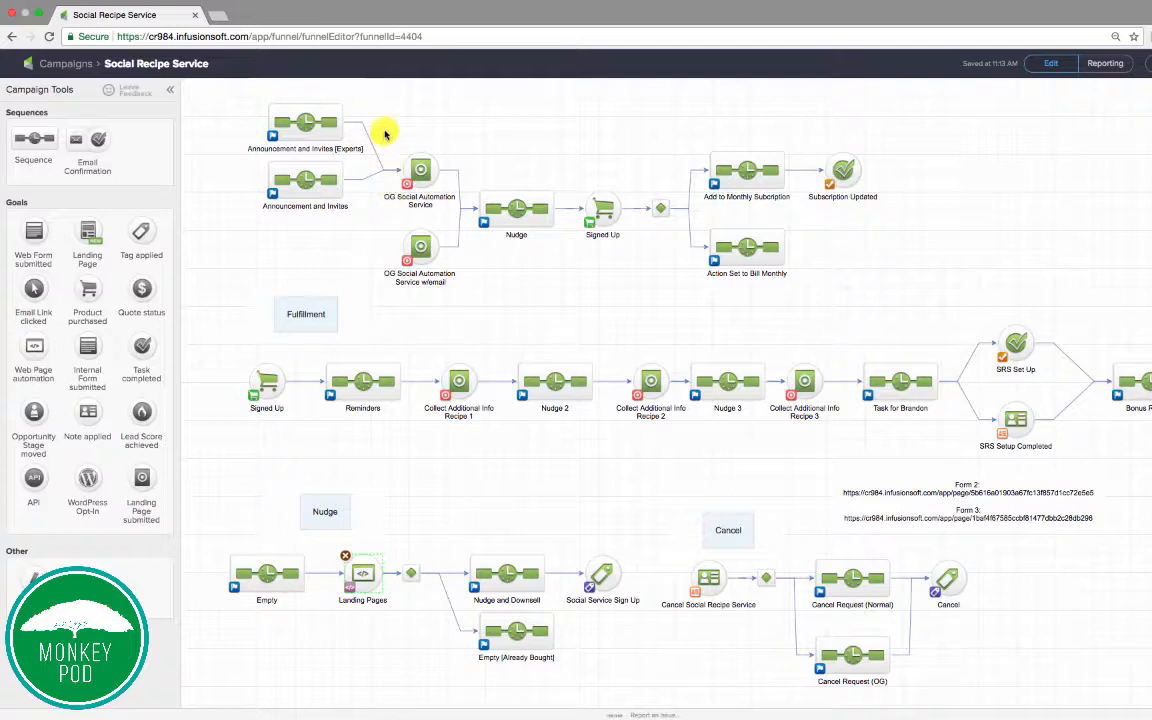
left_click_drag(384, 130, 441, 291)
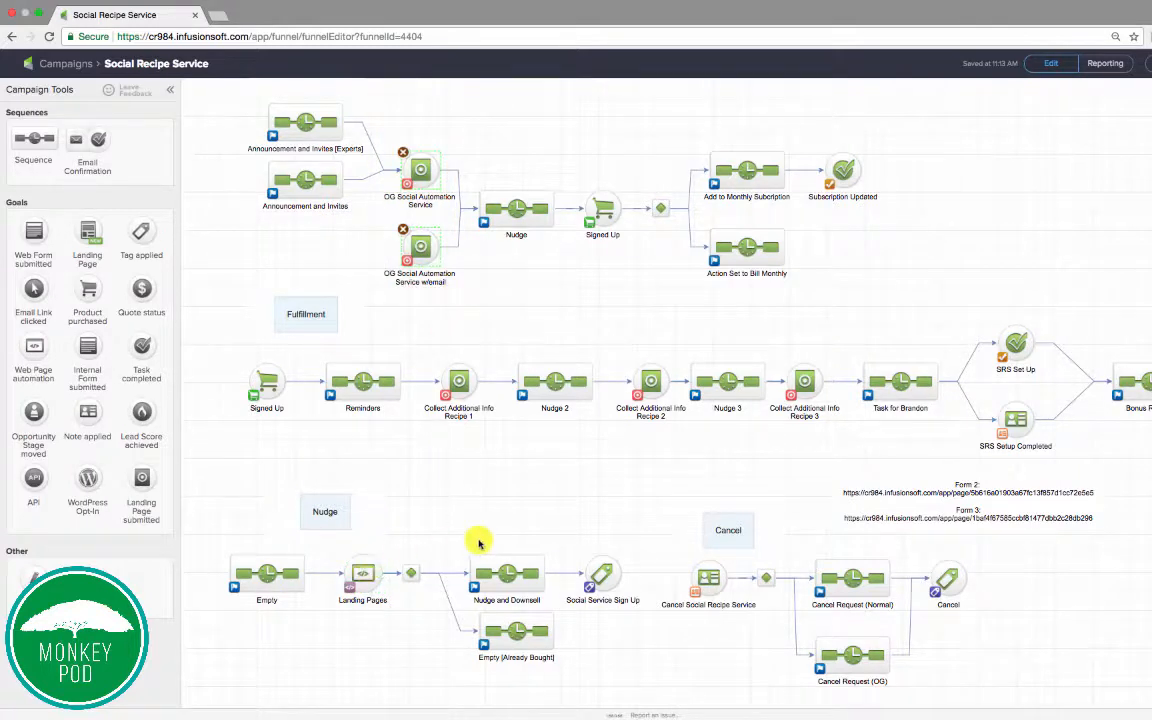
left_click_drag(455, 540, 553, 611)
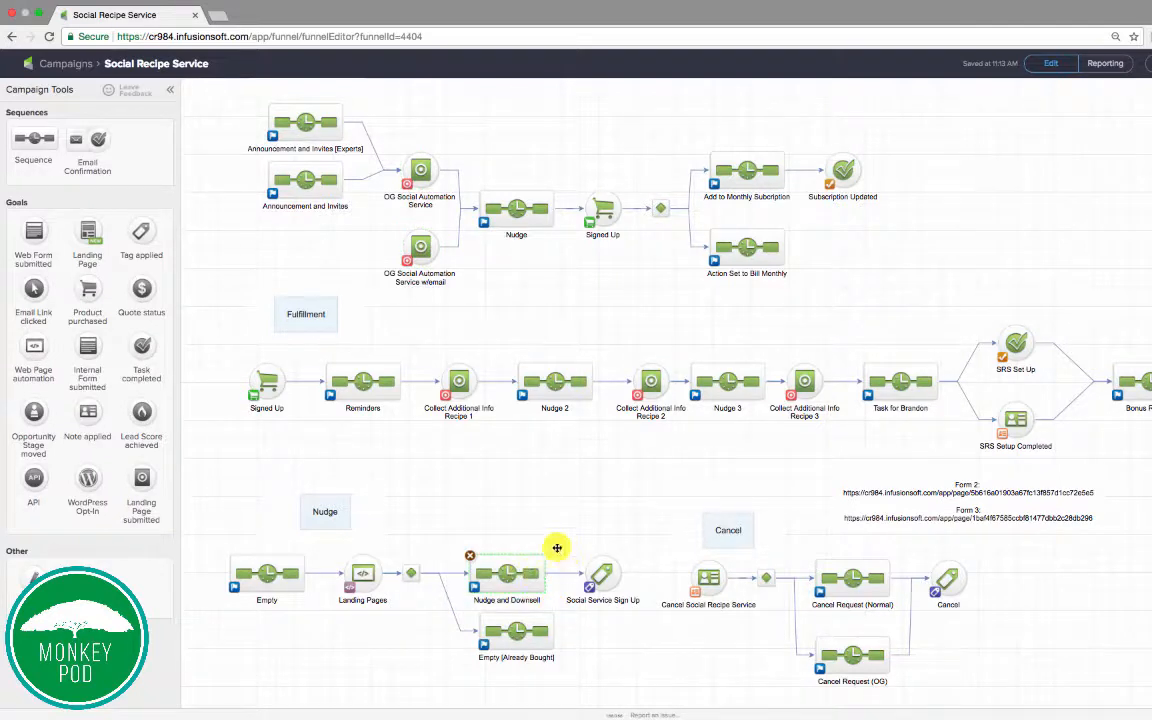
left_click_drag(440, 526, 563, 613)
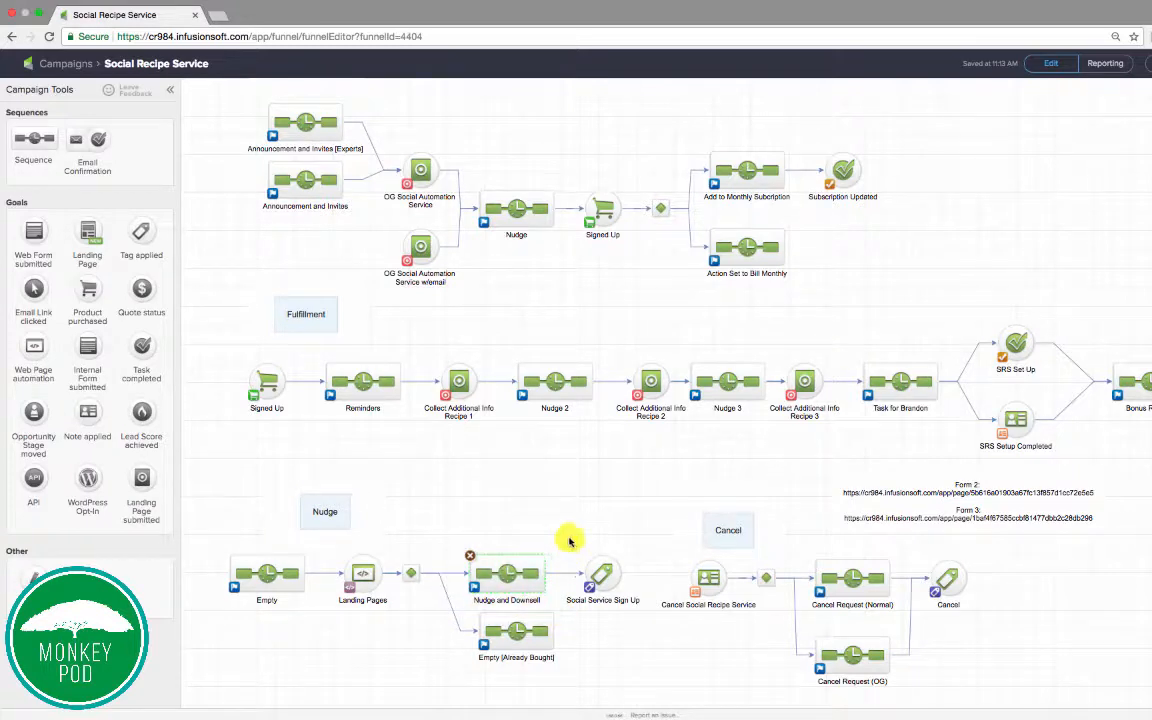
left_click_drag(561, 539, 651, 616)
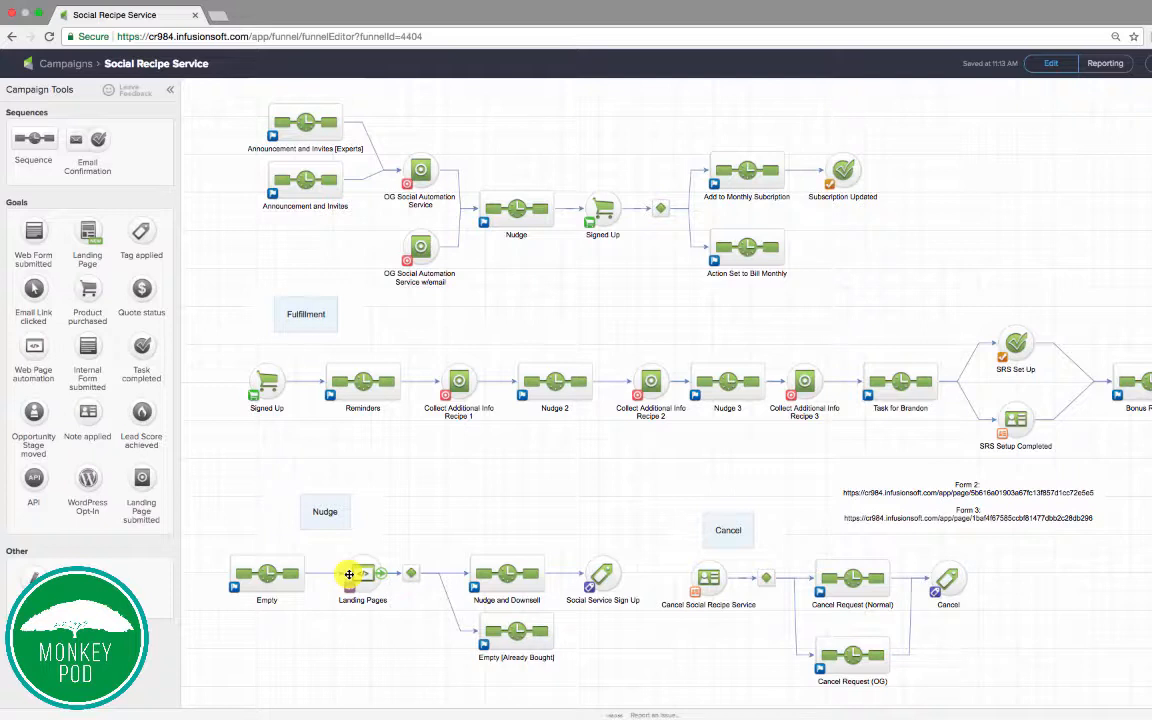
left_click_drag(320, 545, 334, 607)
- Inspect the contents of the Empty sequence before the Landing Pages goal and return to the campaign canvas
left_click(269, 580)
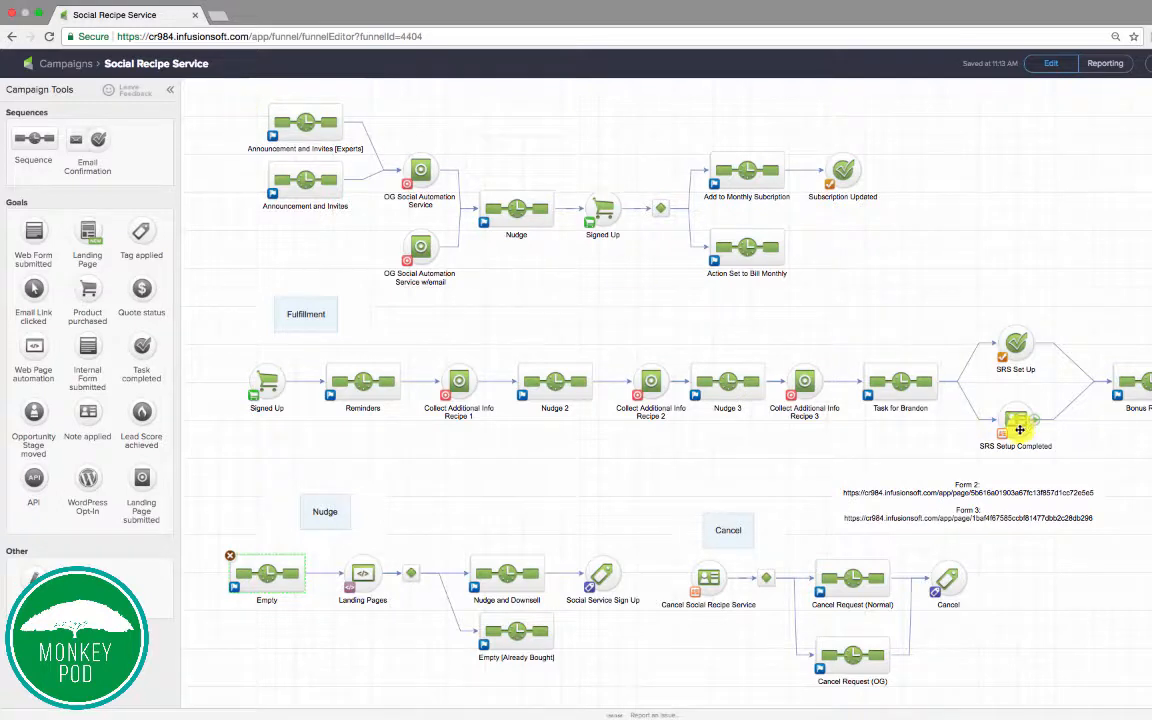
left_click_drag(210, 535, 322, 622)
double_click(283, 575)
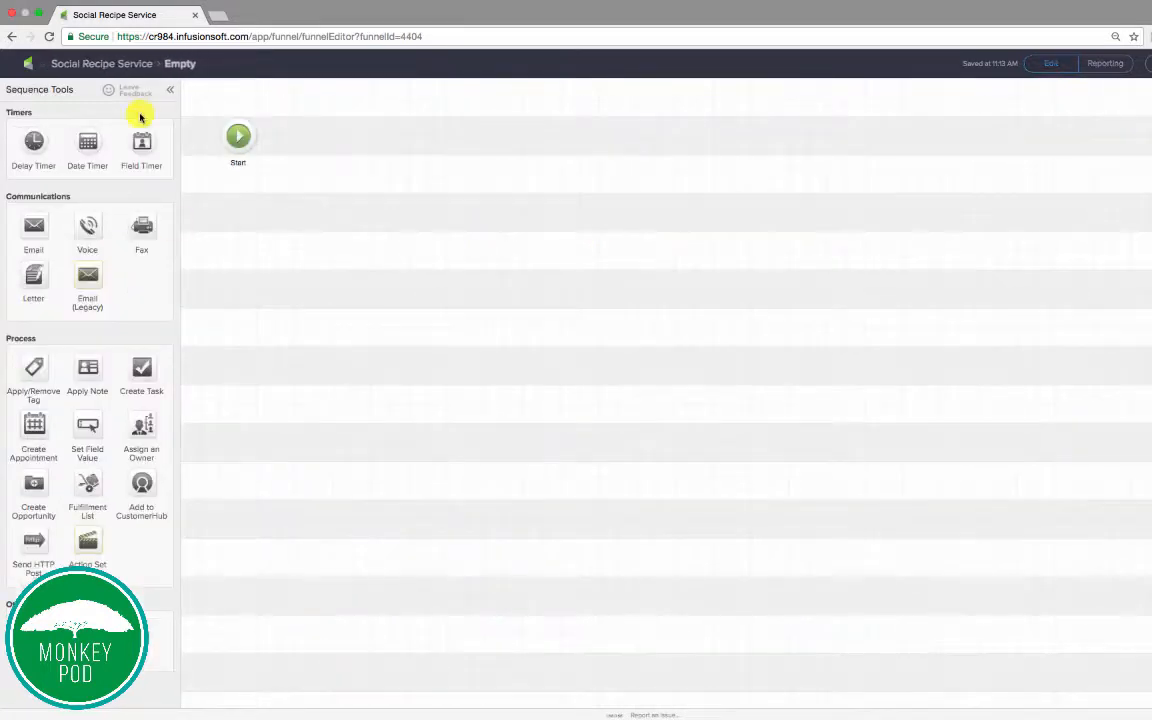
left_click(111, 65)
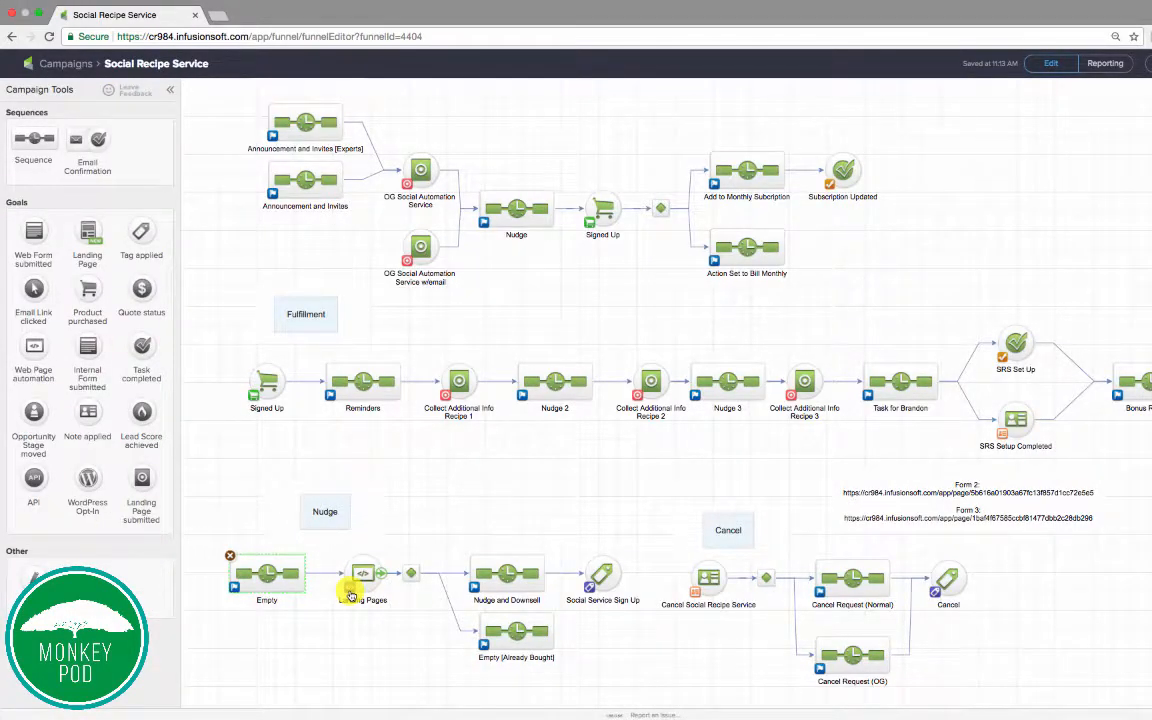
- Check which contacts can achieve the Landing Pages goal in its settings, leaving them unchanged
double_click(351, 595)
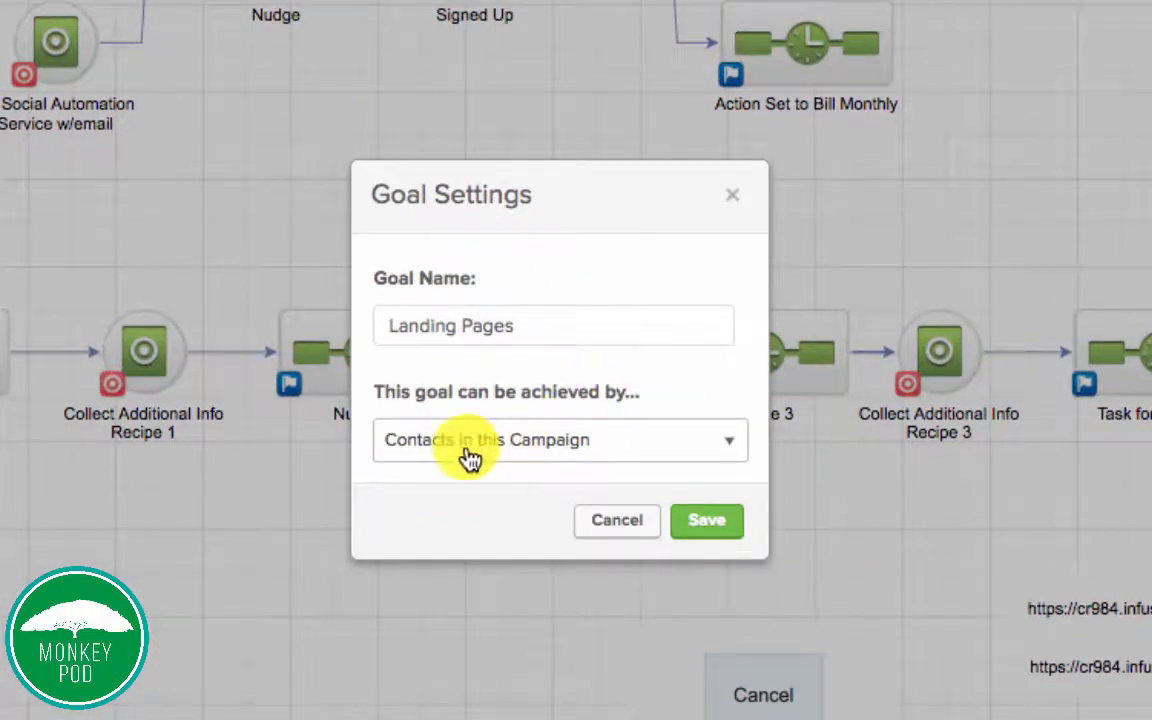
left_click(617, 520)
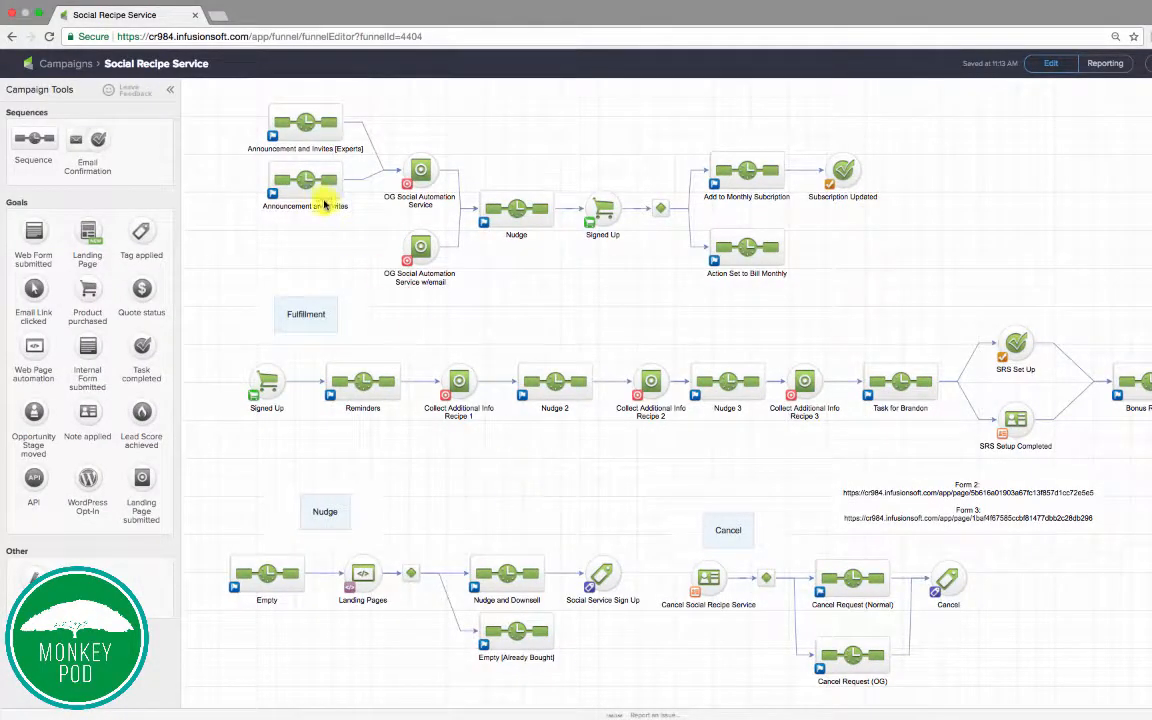
left_click_drag(322, 548, 411, 595)
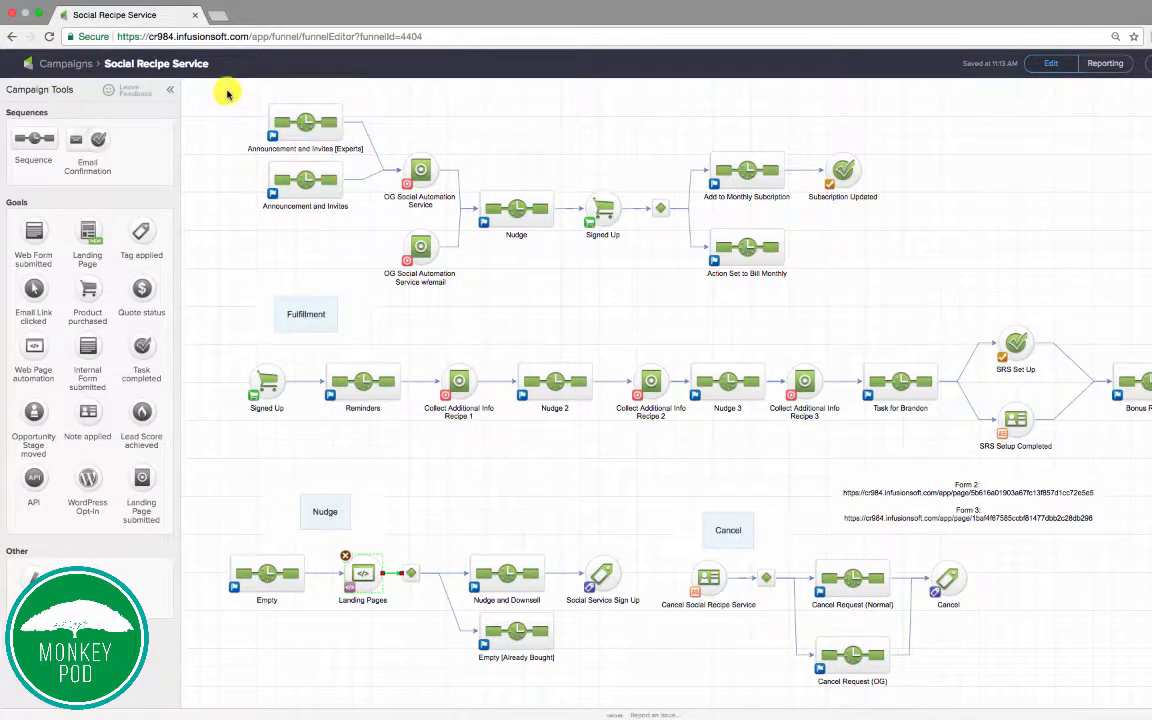
- Review the announcement sequences and the w/email goal, then examine the decision diamond following the Landing Pages goal
left_click_drag(226, 90, 360, 212)
left_click(417, 241)
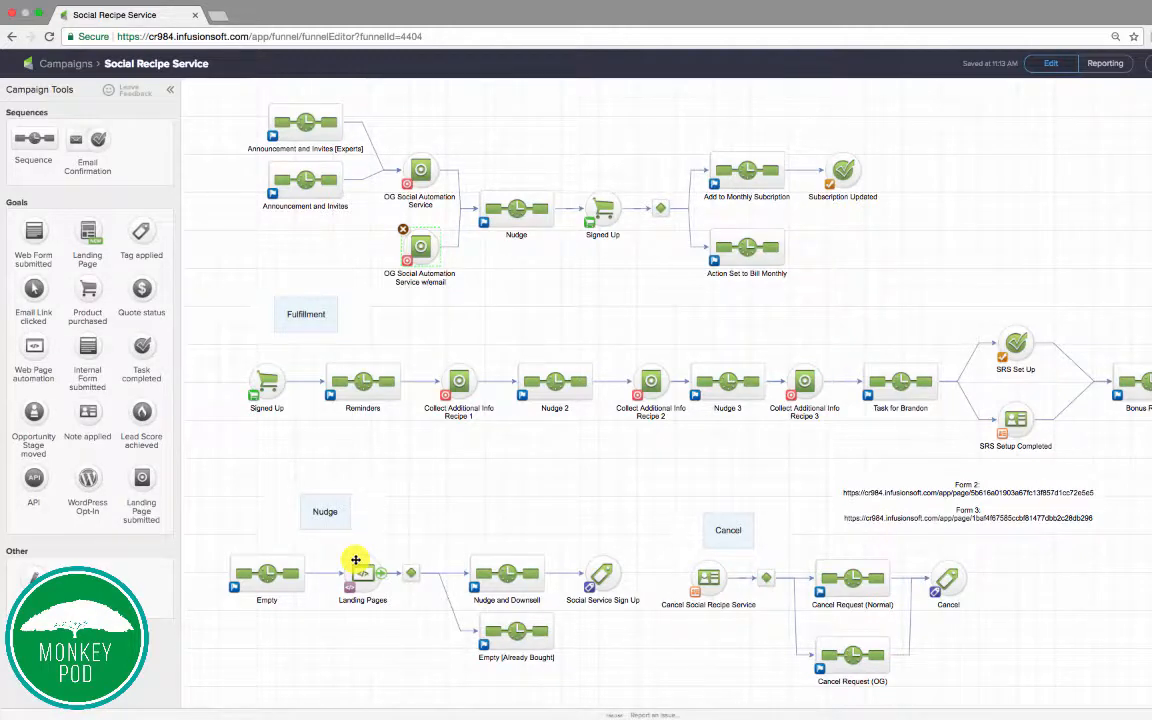
left_click(403, 549)
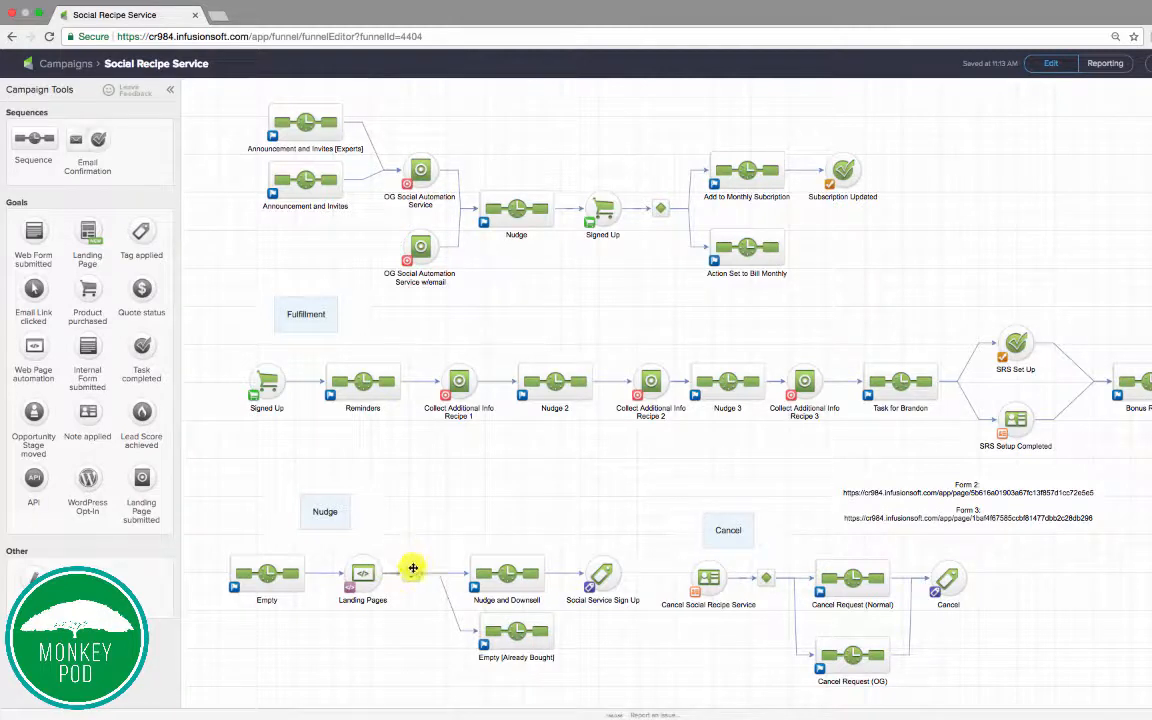
left_click(415, 574)
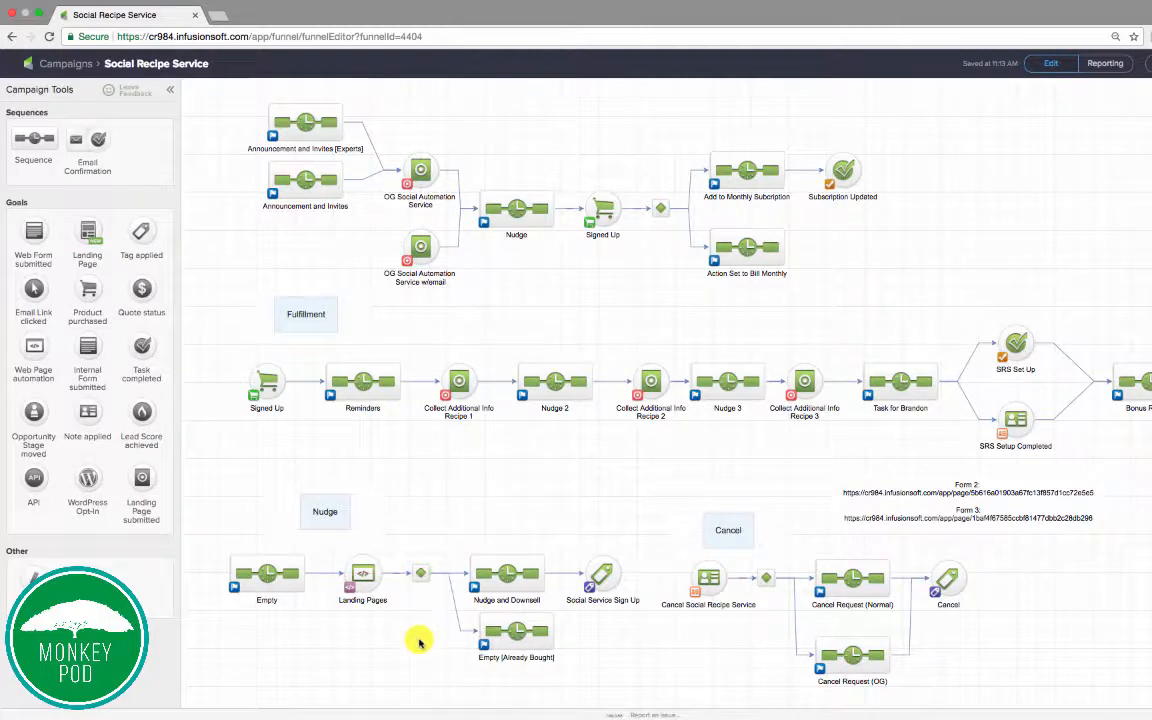
- Examine the Fulfillment path that starts at the Signed Up goal and runs through the reminder, nudge and recipe form stages
left_click_drag(220, 318, 1151, 465)
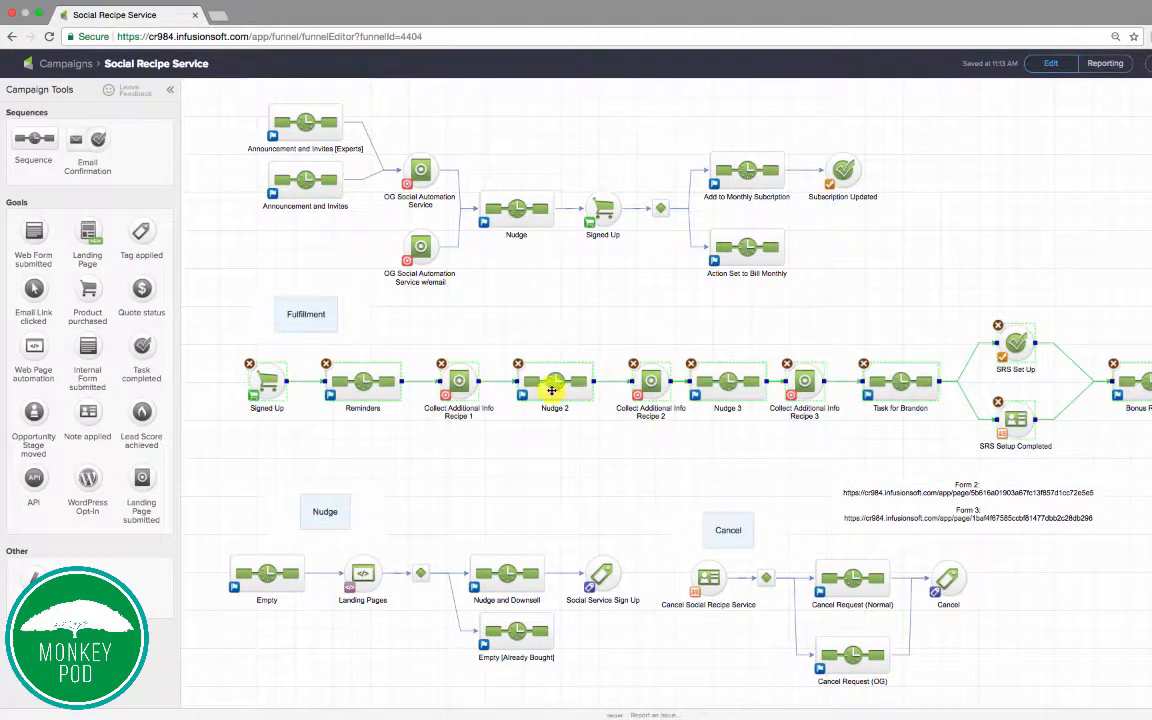
left_click(355, 319)
left_click(204, 360)
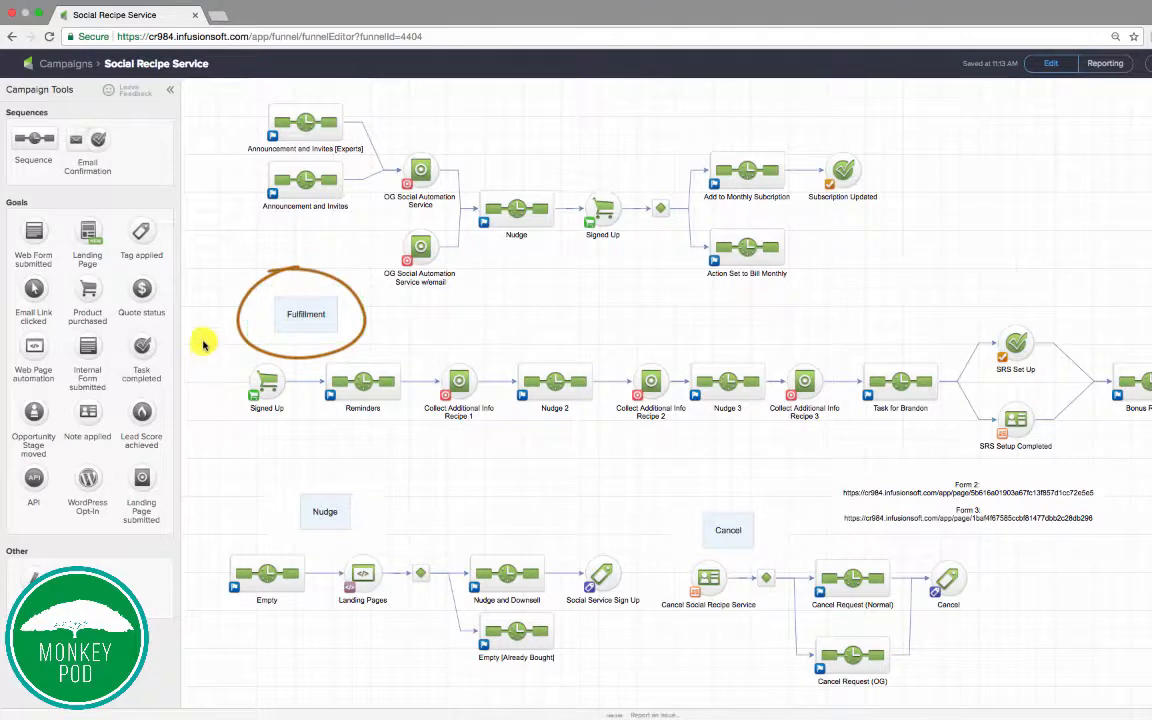
left_click_drag(203, 339, 1070, 311)
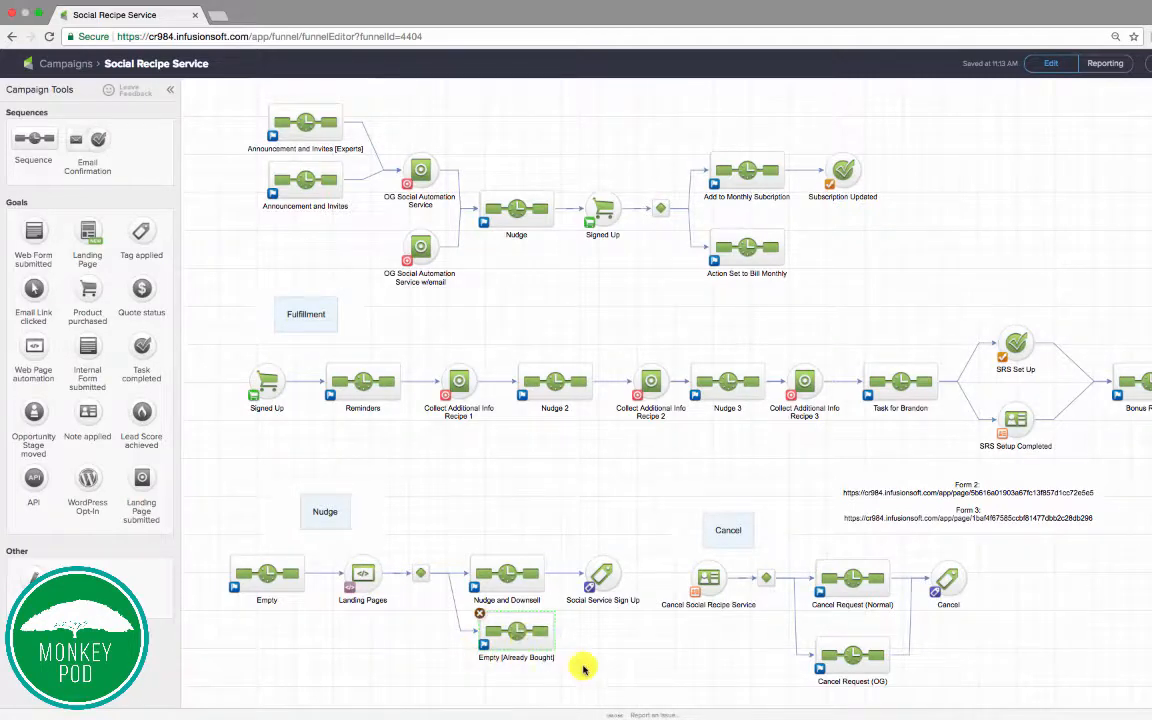
- Inspect the contents of the Empty [Already Bought] sequence, return to the canvas, and review the whole lower Nudge path
double_click(521, 638)
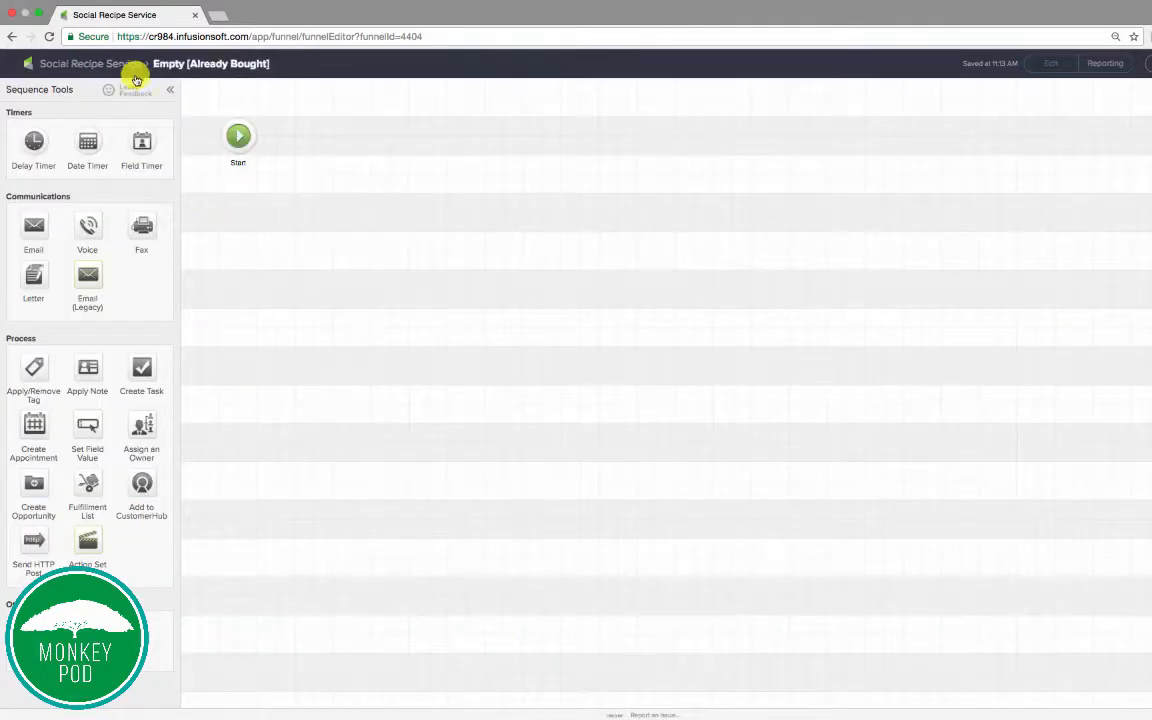
left_click(115, 63)
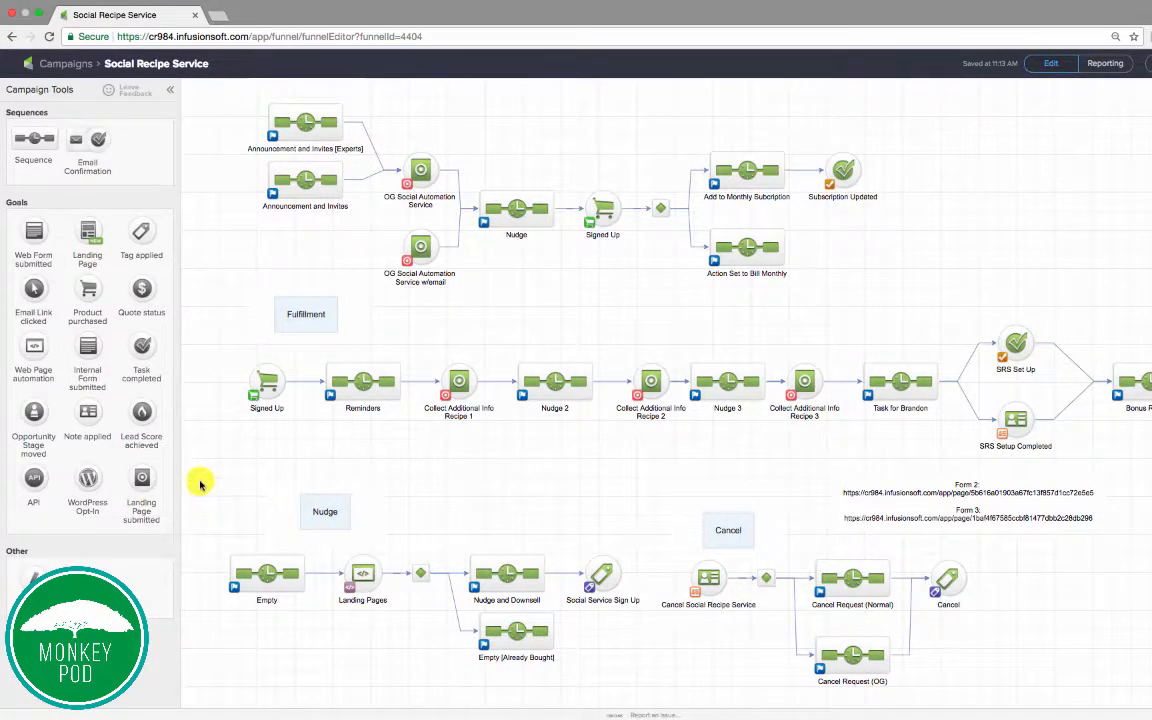
left_click_drag(200, 481, 653, 675)
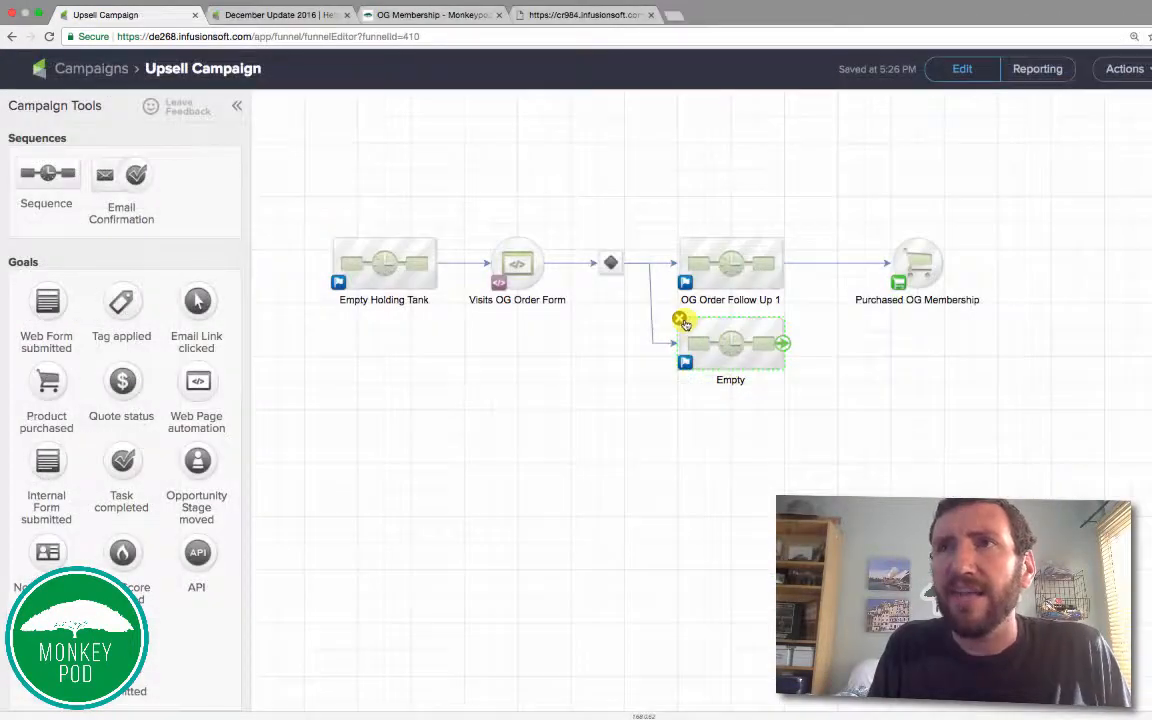
- In the Upsell Campaign, delete the Empty sequence below OG Order Follow Up 1 and the Empty Holding Tank sequence
key("Delete")
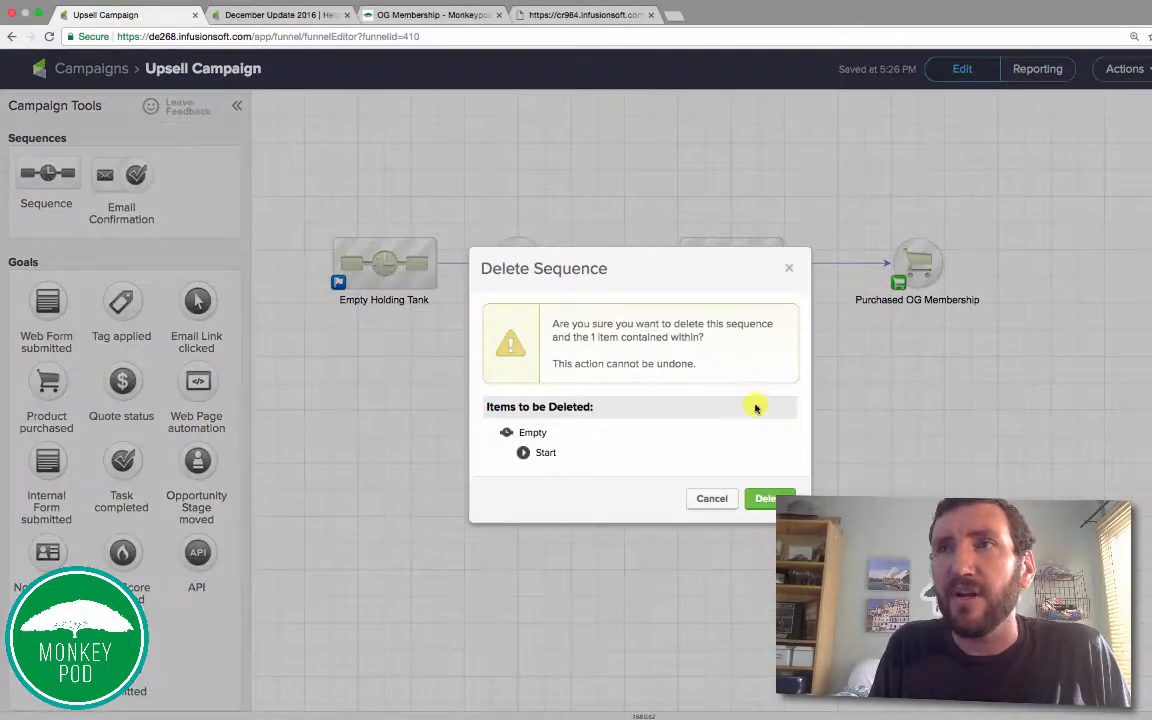
left_click(765, 498)
mouse_move(399, 265)
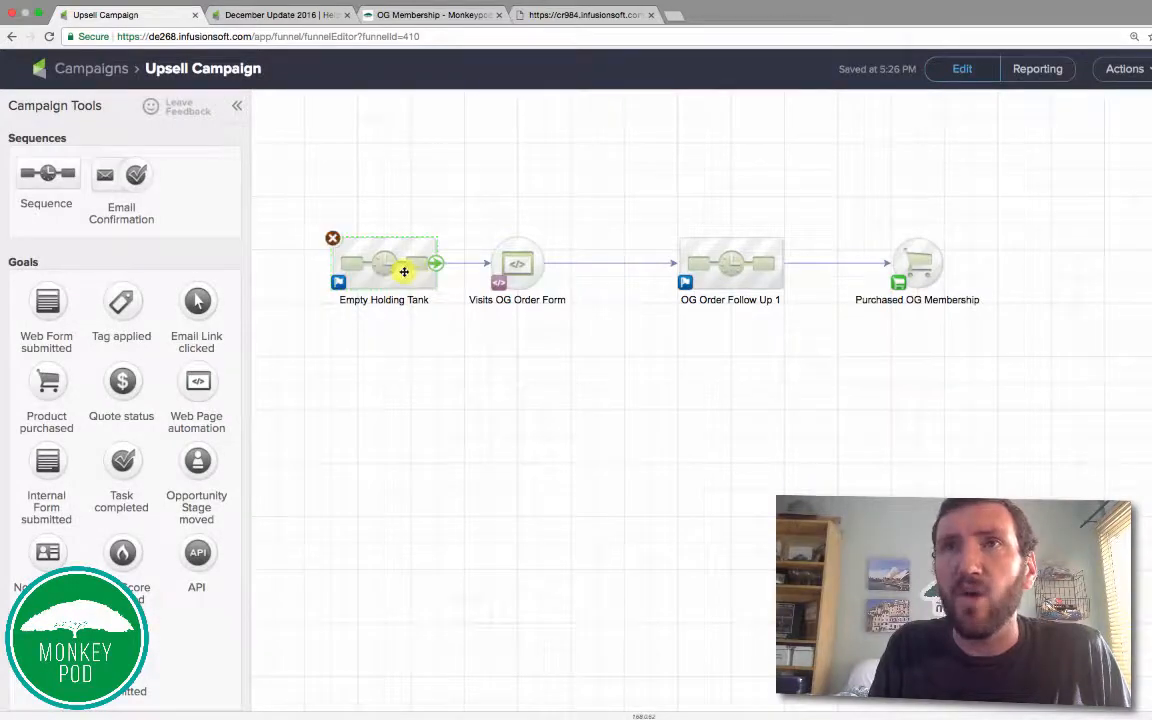
left_click(332, 239)
left_click(766, 500)
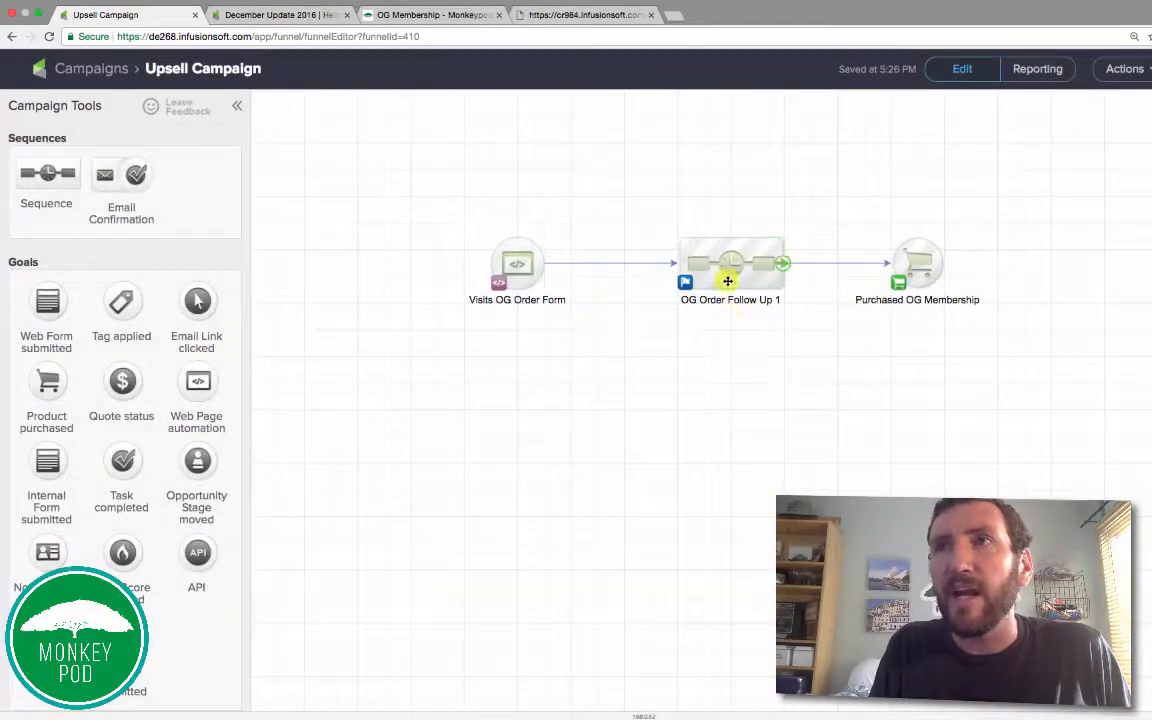
- Move OG Order Follow Up 1 and Purchased OG Membership closer to Visits OG Order Form to tighten the three-element path
left_click_drag(722, 275, 691, 274)
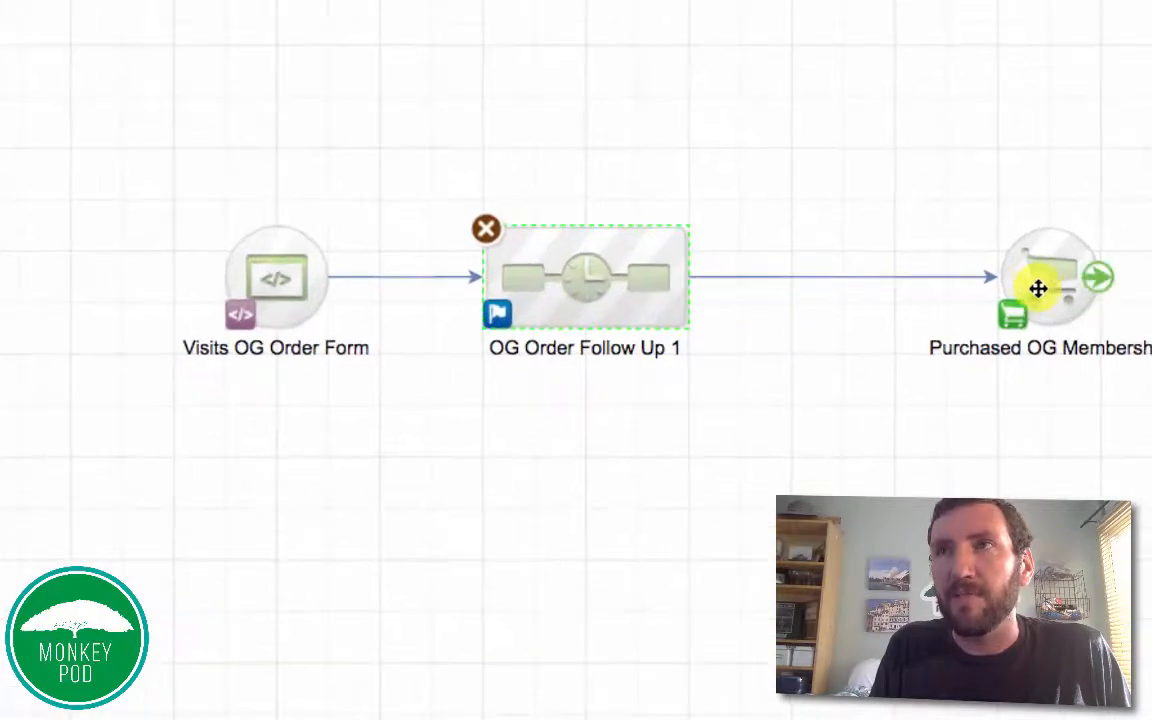
left_click_drag(1002, 283, 845, 278)
left_click_drag(140, 190, 432, 450)
left_click_drag(578, 296, 565, 295)
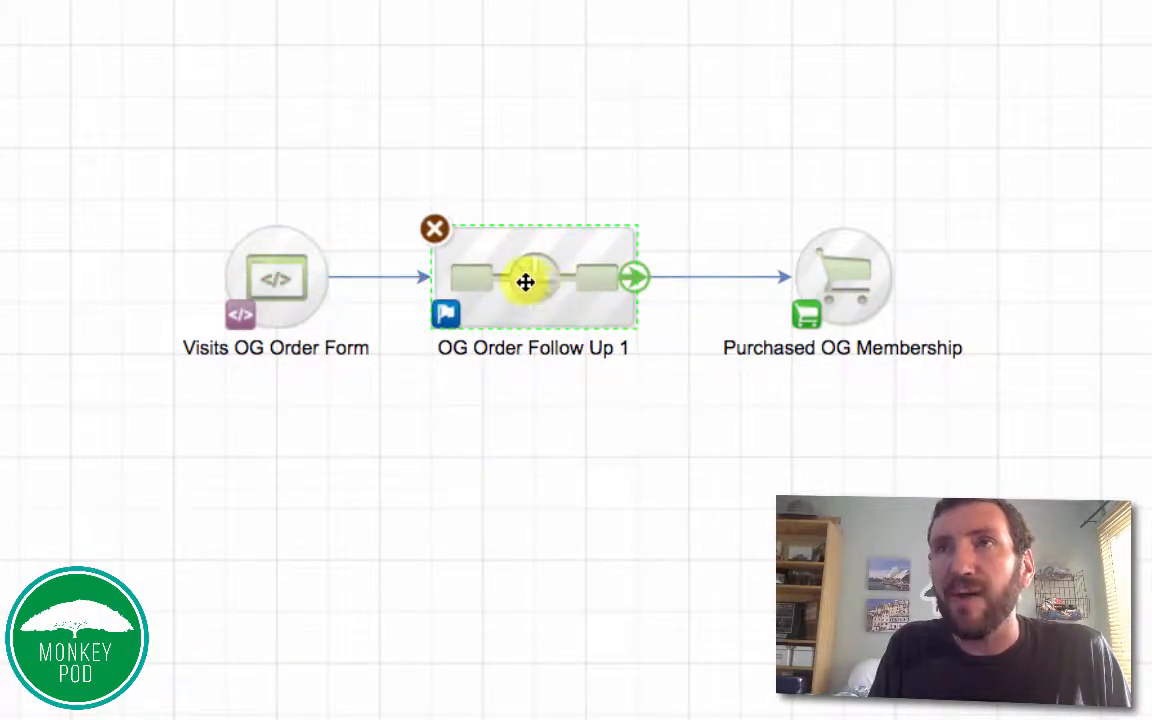
left_click_drag(699, 188, 923, 403)
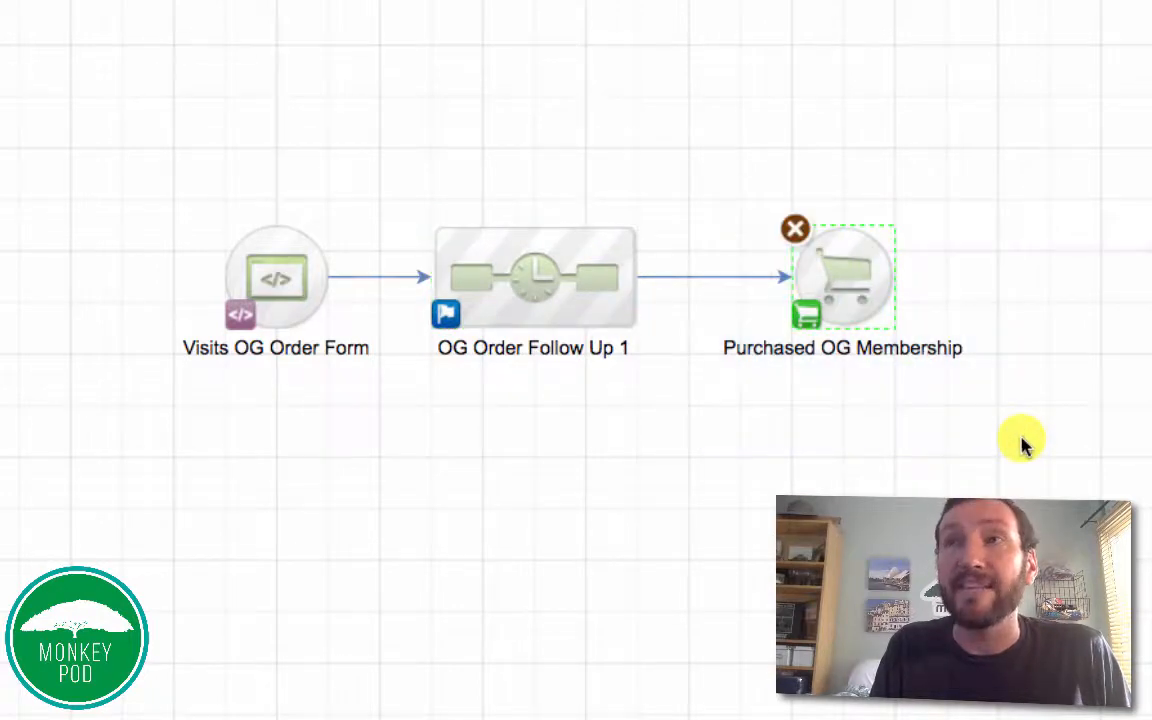